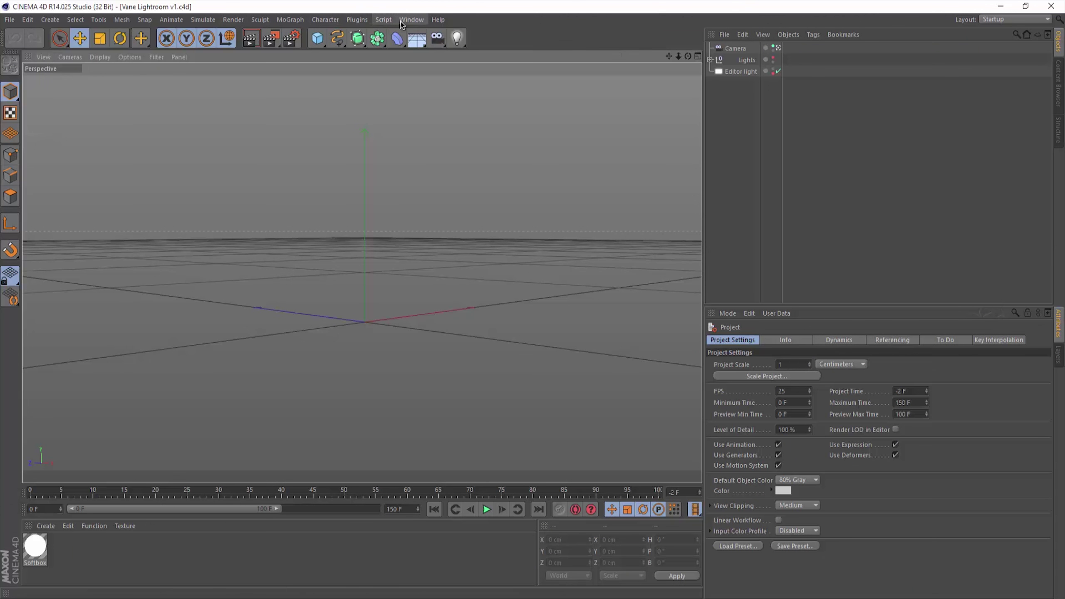
Load the FMR 5 Minecraft rig preset from the Content Browser into the scene
{"action": "left_click", "coordinate": [412, 19]}
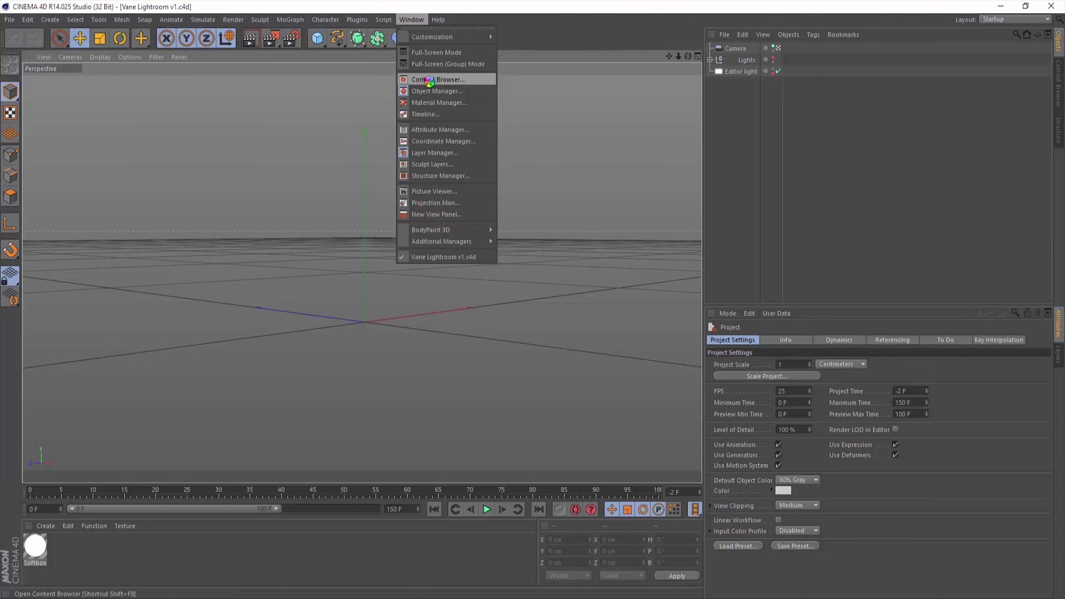
{"action": "left_click", "coordinate": [463, 76]}
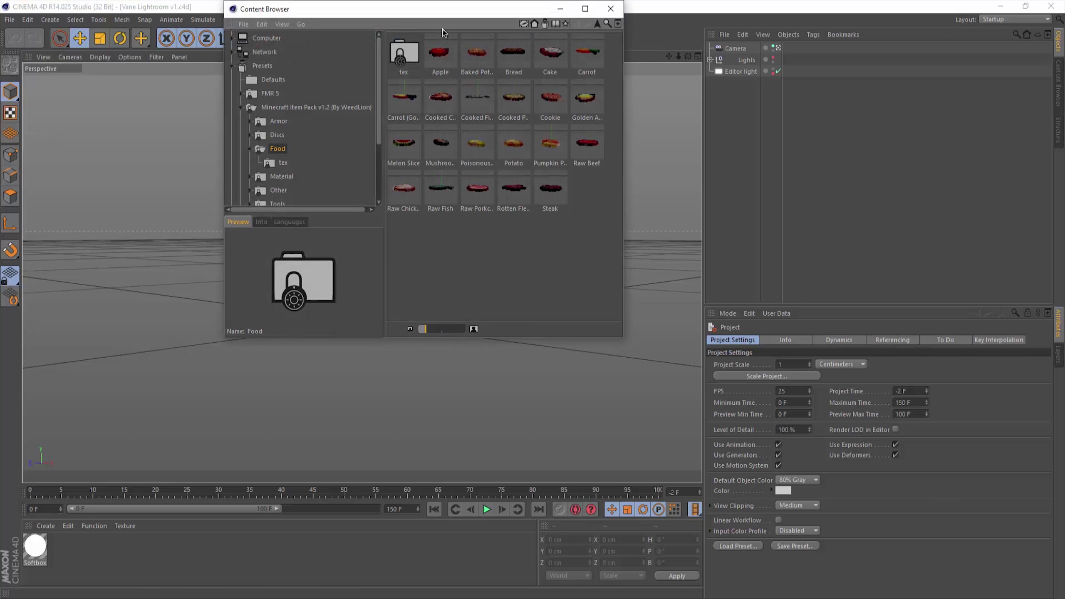
{"action": "left_click", "coordinate": [274, 90]}
{"action": "double_click", "coordinate": [438, 49]}
{"action": "left_click", "coordinate": [611, 7]}
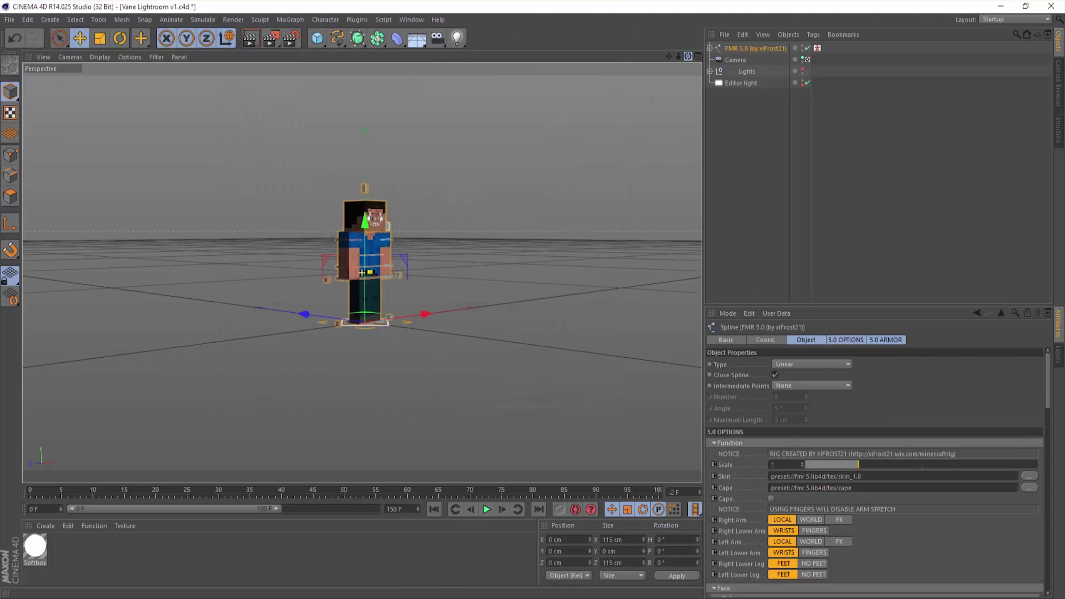
{"action": "left_click_drag", "start_coordinate": [678, 56], "coordinate": [682, 62]}
Turn the rig's Left Eye off and load the DaGeekyBlue custom skin file
{"action": "left_click_drag", "start_coordinate": [1048, 397], "coordinate": [1048, 461]}
{"action": "left_click", "coordinate": [775, 451]}
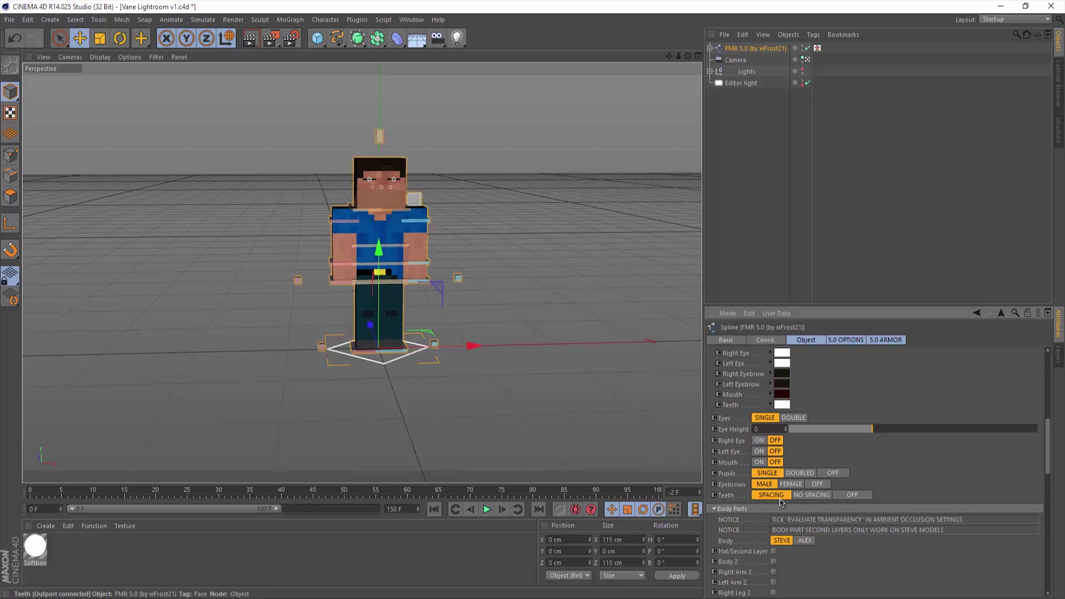
{"action": "left_click", "coordinate": [511, 426]}
{"action": "scroll", "coordinate": [881, 419], "scroll_direction": "up", "scroll_amount": 5}
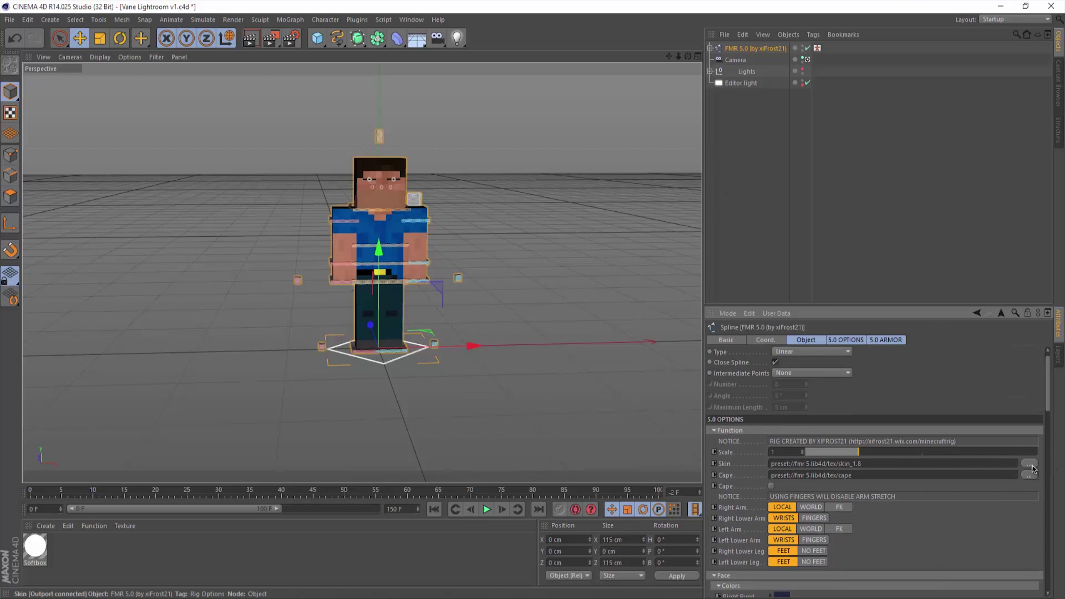
{"action": "left_click", "coordinate": [1030, 463]}
{"action": "double_click", "coordinate": [131, 145]}
{"action": "double_click", "coordinate": [131, 95]}
{"action": "left_click", "coordinate": [131, 97]}
Confirm the DaGeekyBlue skin and enable the hat layer, -0.5 eye height and mouth
{"action": "left_click", "coordinate": [439, 305]}
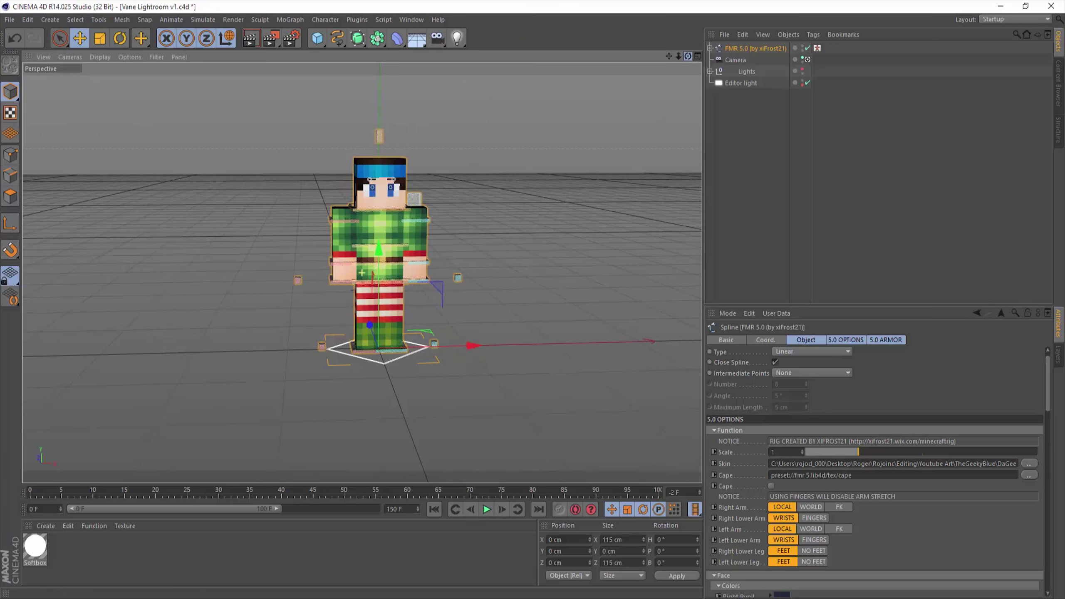
{"action": "scroll", "coordinate": [964, 440], "scroll_direction": "down", "scroll_amount": 5}
{"action": "scroll", "coordinate": [854, 473], "scroll_direction": "down", "scroll_amount": 5}
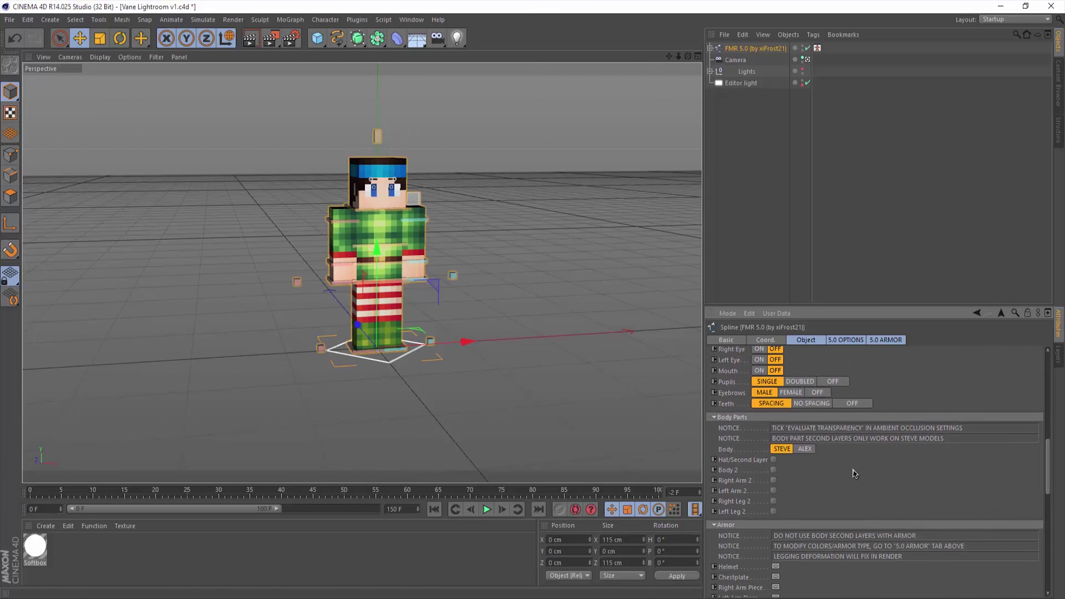
{"action": "left_click_drag", "start_coordinate": [689, 61], "coordinate": [671, 126]}
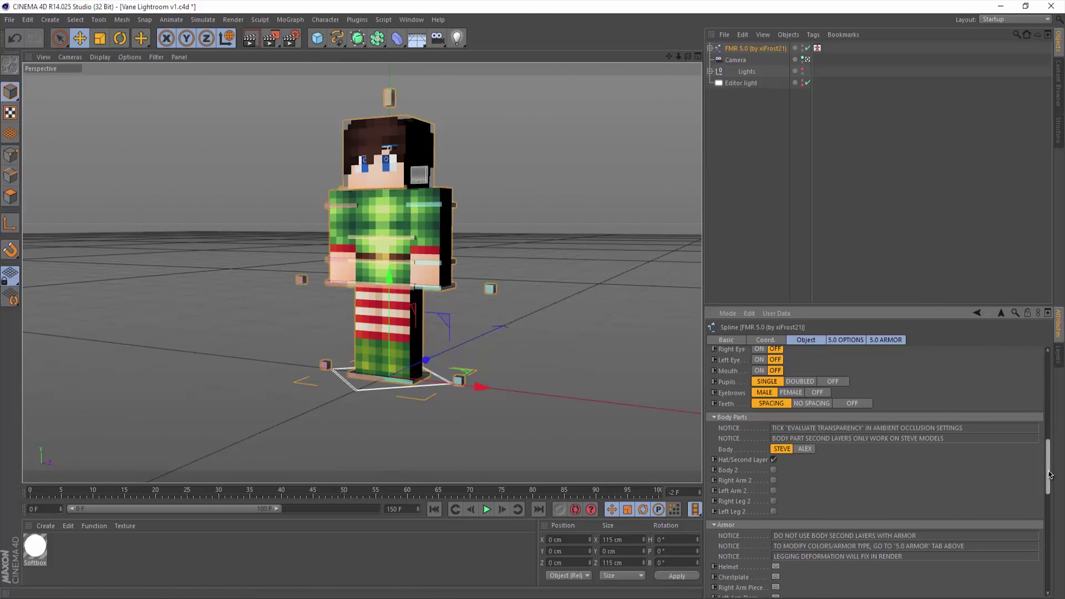
{"action": "scroll", "coordinate": [856, 442], "scroll_direction": "up", "scroll_amount": 3}
{"action": "left_click_drag", "start_coordinate": [1051, 438], "coordinate": [1049, 409]}
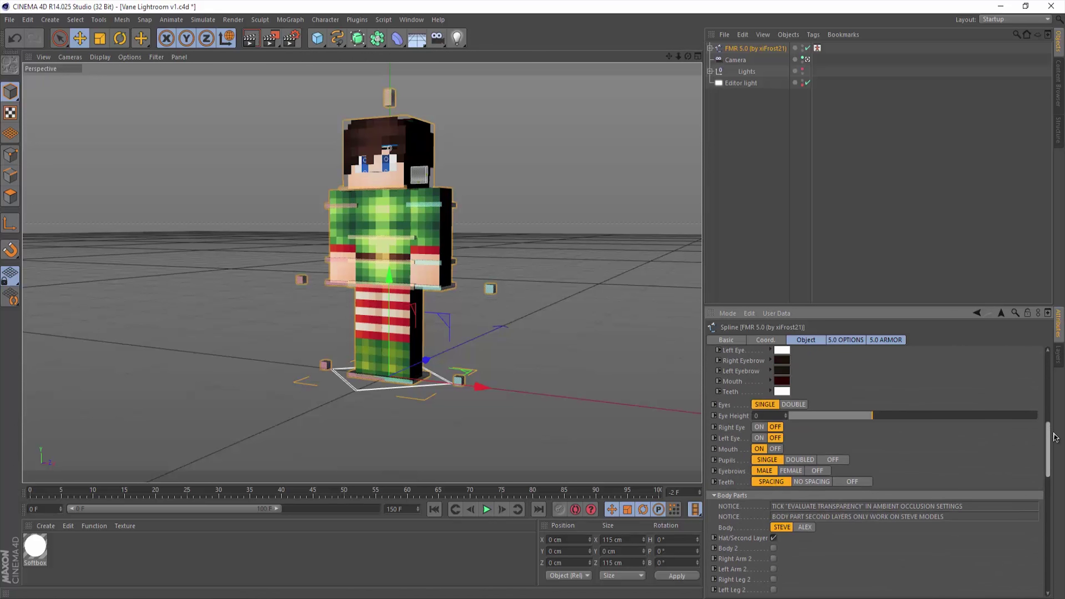
{"action": "scroll", "coordinate": [866, 507], "scroll_direction": "down", "scroll_amount": 3}
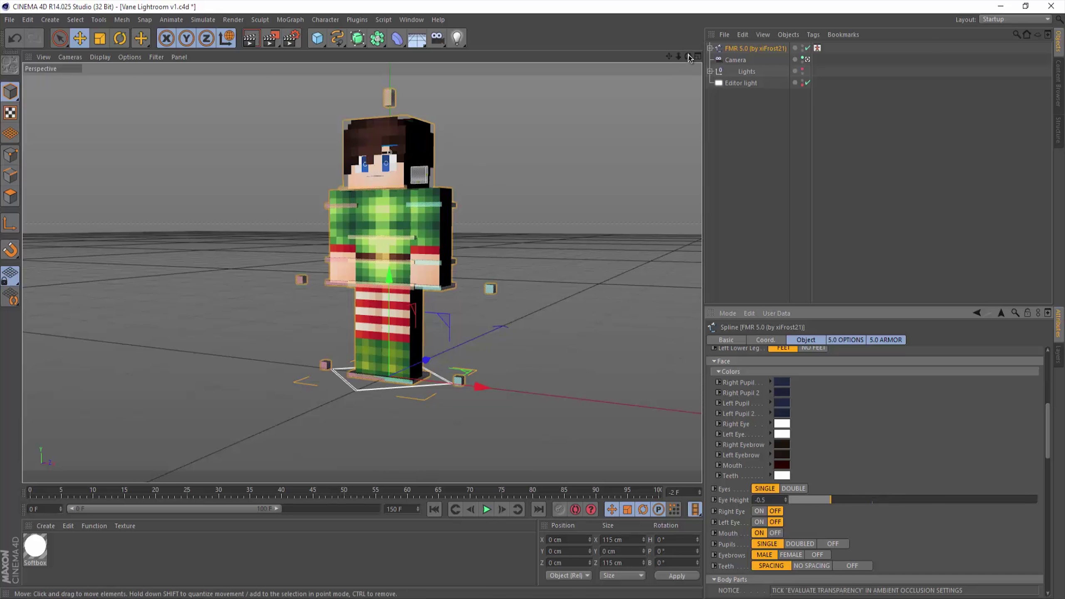
{"action": "left_click_drag", "start_coordinate": [689, 59], "coordinate": [694, 60]}
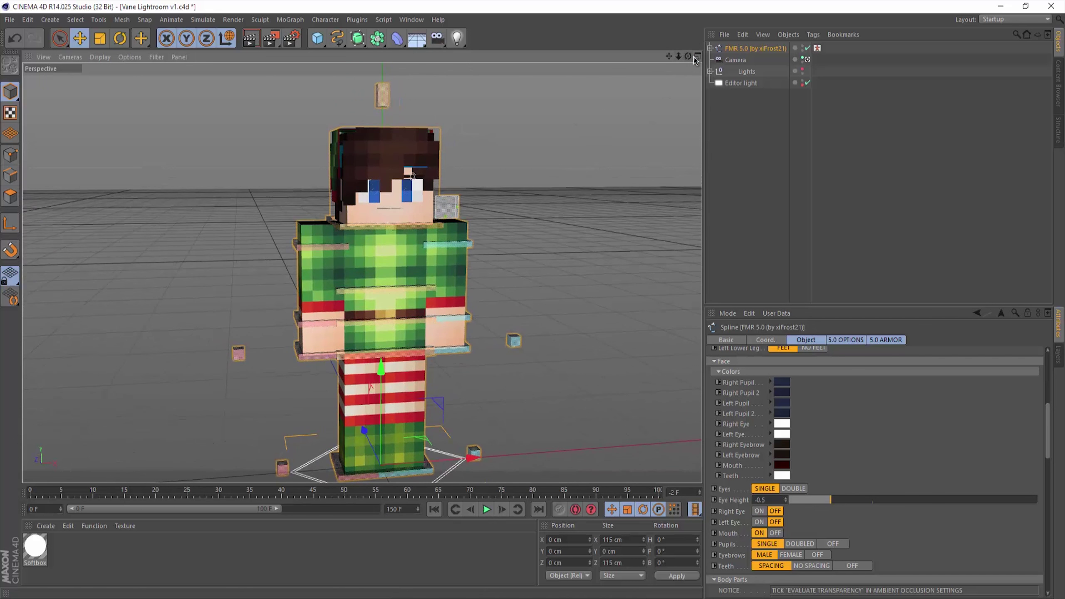
Check the face controls, then set the rig's Sword Right to Iron
{"action": "left_click", "coordinate": [392, 227]}
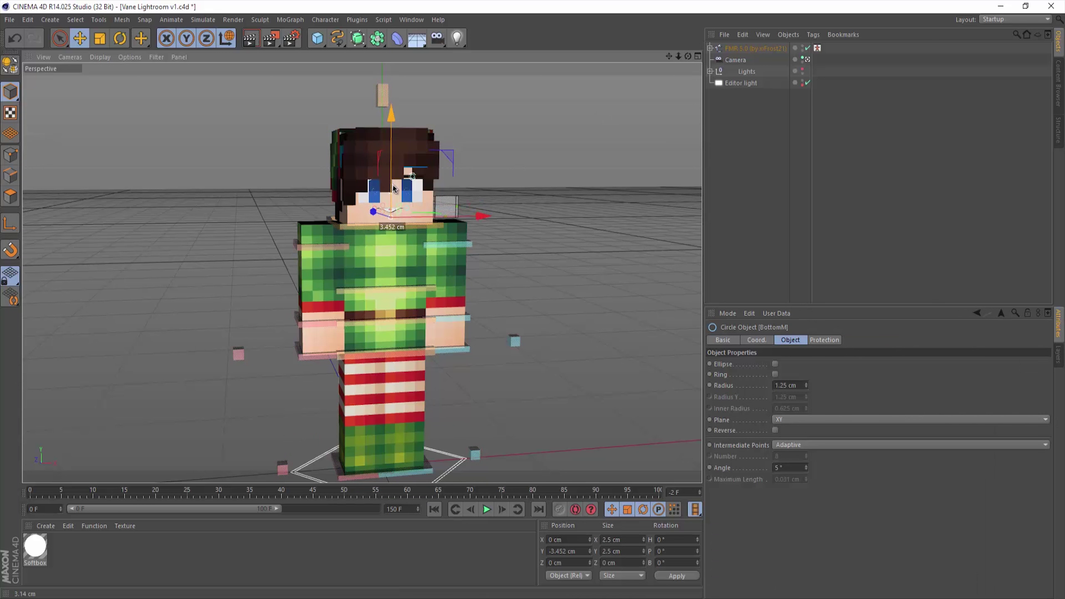
{"action": "left_click", "coordinate": [385, 216]}
{"action": "left_click", "coordinate": [462, 185]}
{"action": "left_click", "coordinate": [754, 48]}
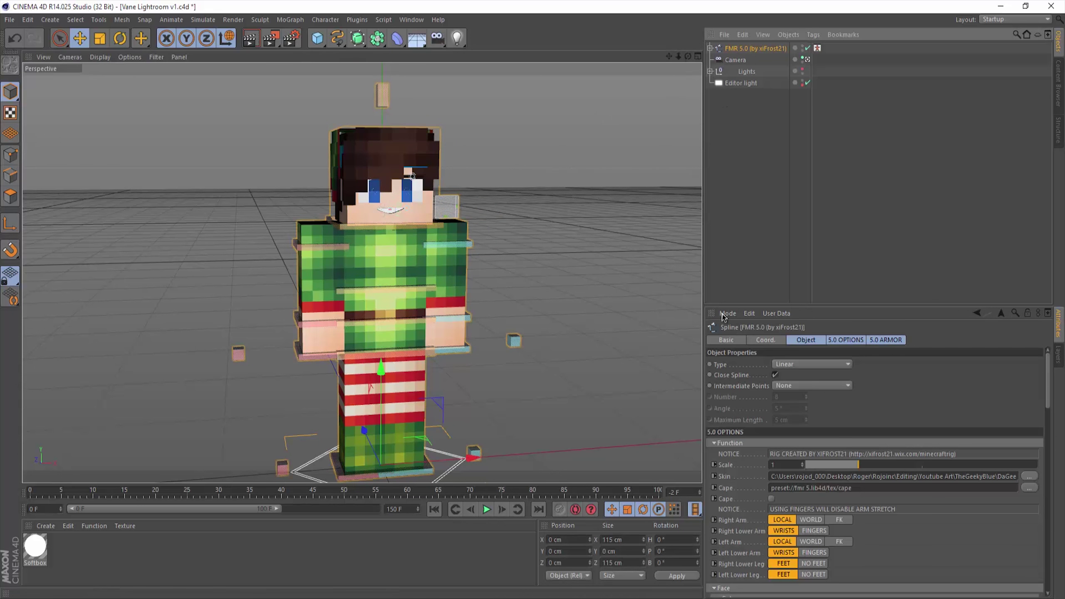
{"action": "left_click_drag", "start_coordinate": [1049, 360], "coordinate": [1053, 516]}
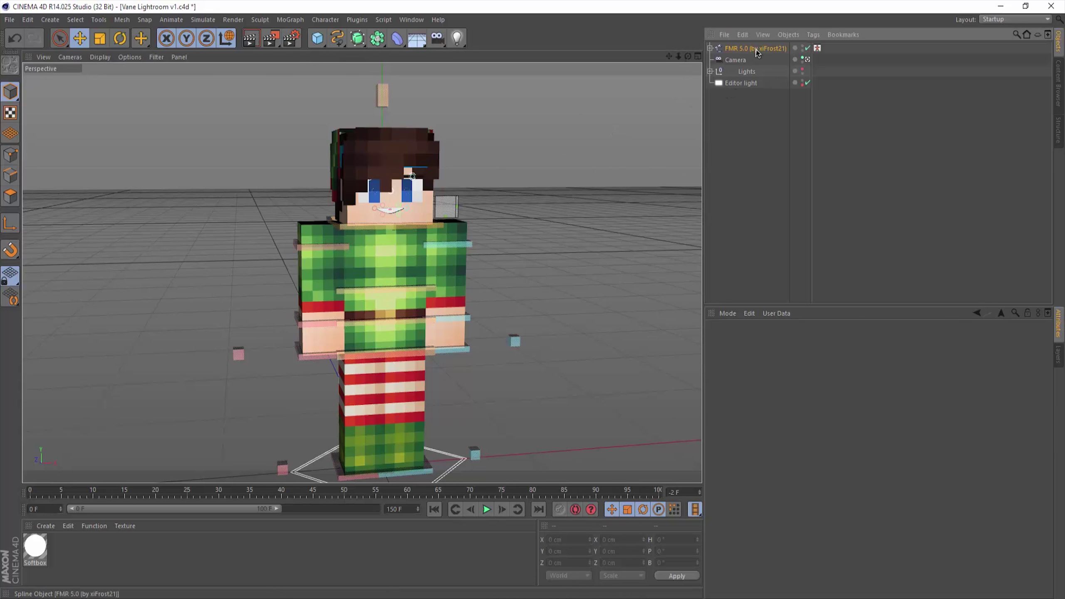
{"action": "scroll", "coordinate": [829, 508], "scroll_direction": "down", "scroll_amount": 3}
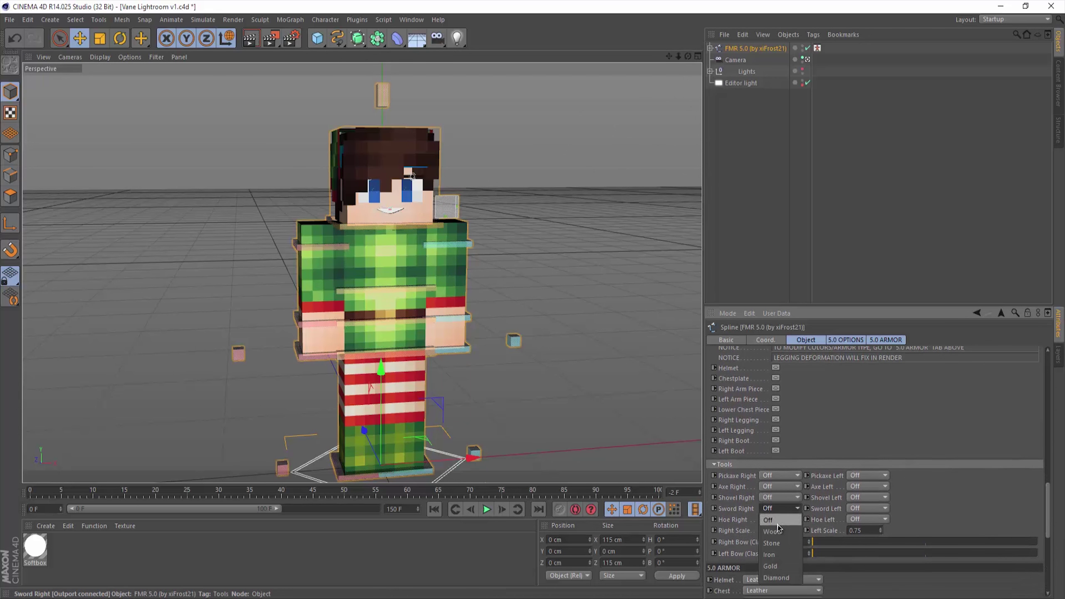
{"action": "left_click", "coordinate": [780, 555]}
Pose the character by raising the right arm and moving the leg goals forward
{"action": "mouse_move", "coordinate": [302, 294]}
{"action": "left_mouse_down"}
{"action": "mouse_move", "coordinate": [305, 261]}
{"action": "mouse_move", "coordinate": [302, 331]}
{"action": "mouse_move", "coordinate": [309, 316]}
{"action": "mouse_move", "coordinate": [402, 342]}
{"action": "mouse_move", "coordinate": [409, 357]}
{"action": "left_mouse_up"}
{"action": "left_click", "coordinate": [405, 429]}
{"action": "left_click", "coordinate": [310, 442]}
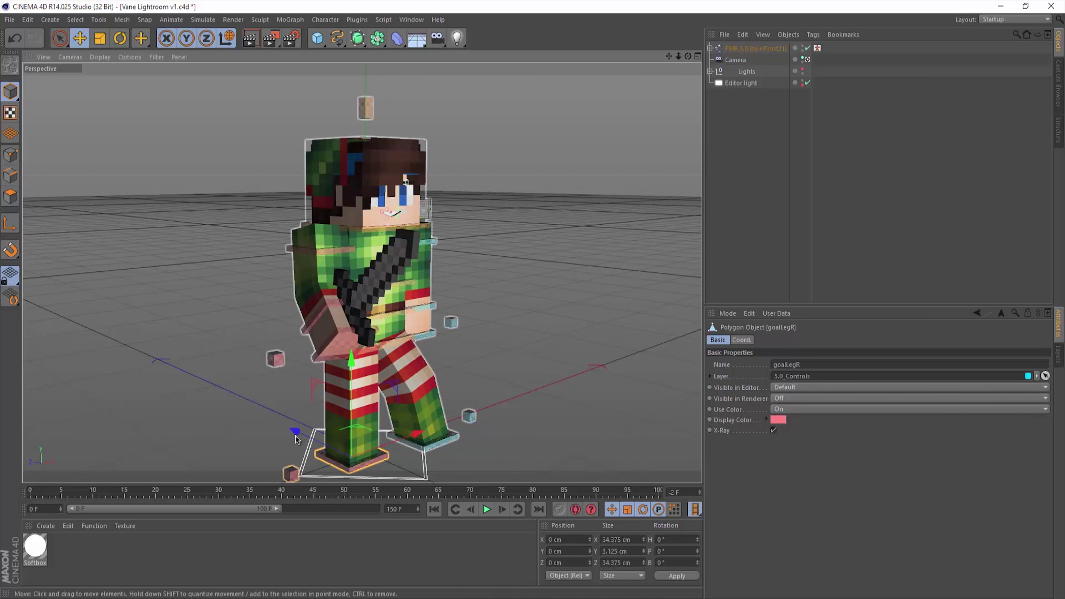
{"action": "mouse_move", "coordinate": [298, 433]}
{"action": "left_mouse_down"}
{"action": "mouse_move", "coordinate": [276, 426]}
{"action": "mouse_move", "coordinate": [436, 344]}
{"action": "mouse_move", "coordinate": [393, 329]}
{"action": "left_mouse_up"}
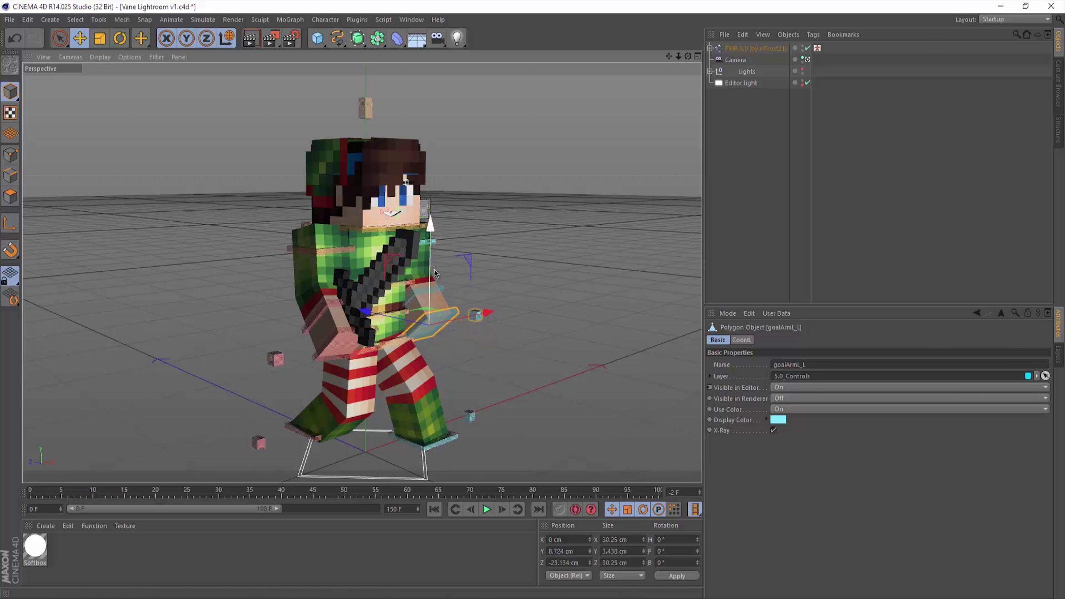
{"action": "left_click", "coordinate": [390, 319]}
{"action": "mouse_move", "coordinate": [389, 320]}
{"action": "left_mouse_down"}
{"action": "mouse_move", "coordinate": [439, 319]}
{"action": "mouse_move", "coordinate": [501, 365]}
{"action": "left_mouse_up"}
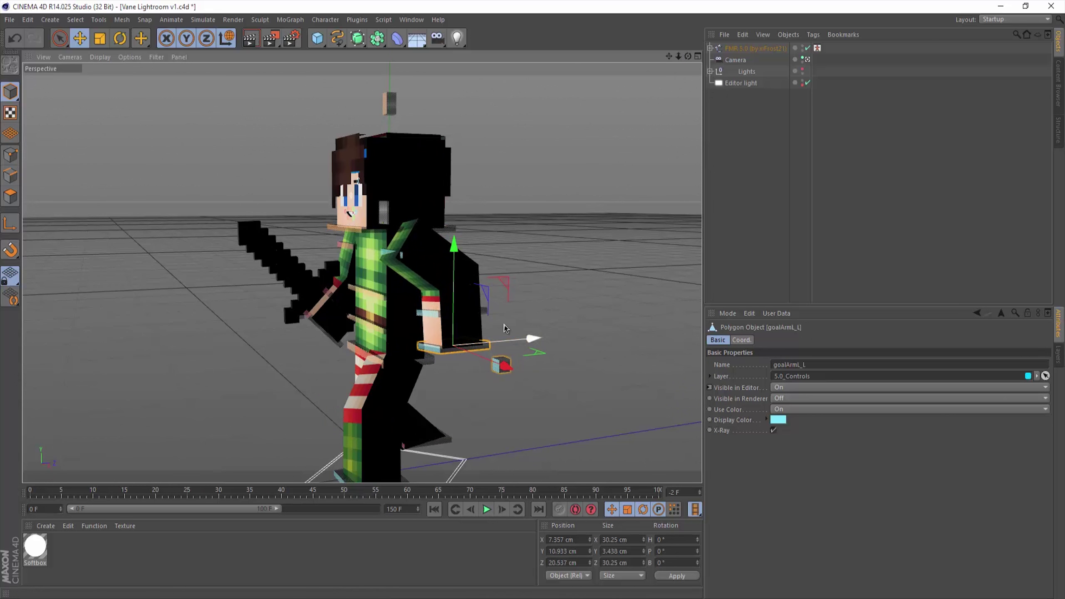
{"action": "left_click_drag", "start_coordinate": [688, 60], "coordinate": [629, 67]}
{"action": "left_click", "coordinate": [461, 309]}
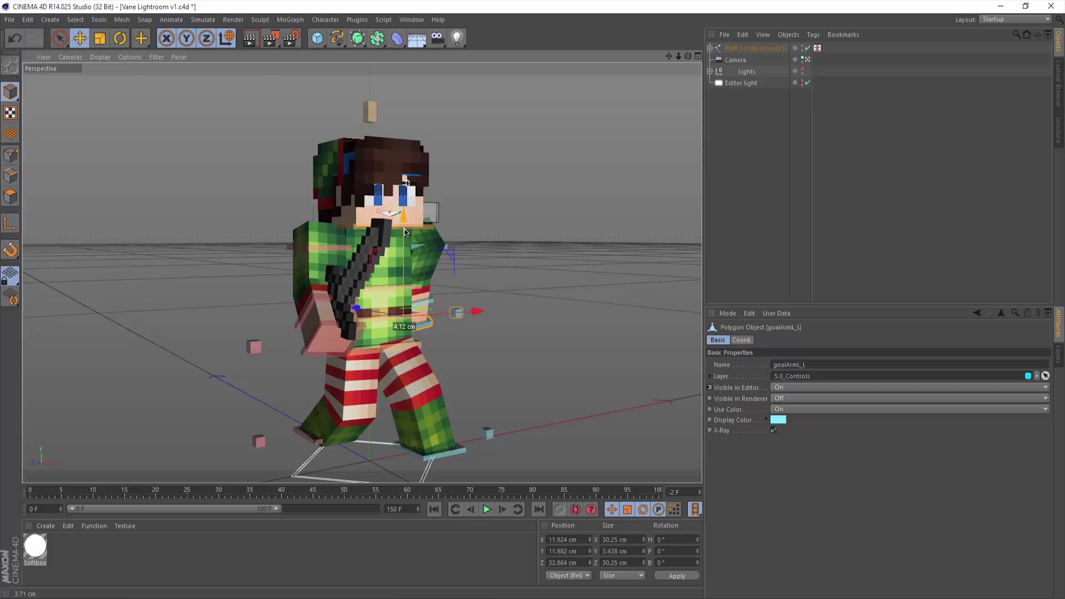
{"action": "left_click", "coordinate": [628, 123]}
{"action": "left_click_drag", "start_coordinate": [688, 56], "coordinate": [654, 63]}
Equip the FMR 5.0 rig with a diamond axe in its left hand
{"action": "left_click", "coordinate": [755, 49]}
{"action": "scroll", "coordinate": [746, 503], "scroll_direction": "down", "scroll_amount": 3}
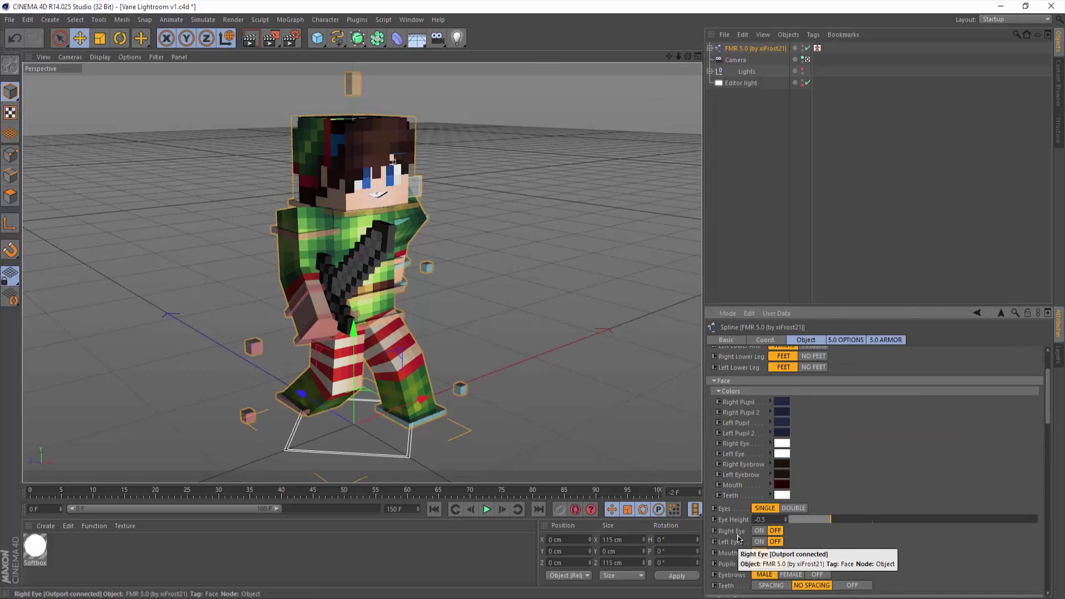
{"action": "scroll", "coordinate": [738, 546], "scroll_direction": "down", "scroll_amount": 3}
{"action": "scroll", "coordinate": [740, 461], "scroll_direction": "up", "scroll_amount": 3}
{"action": "scroll", "coordinate": [741, 422], "scroll_direction": "down", "scroll_amount": 3}
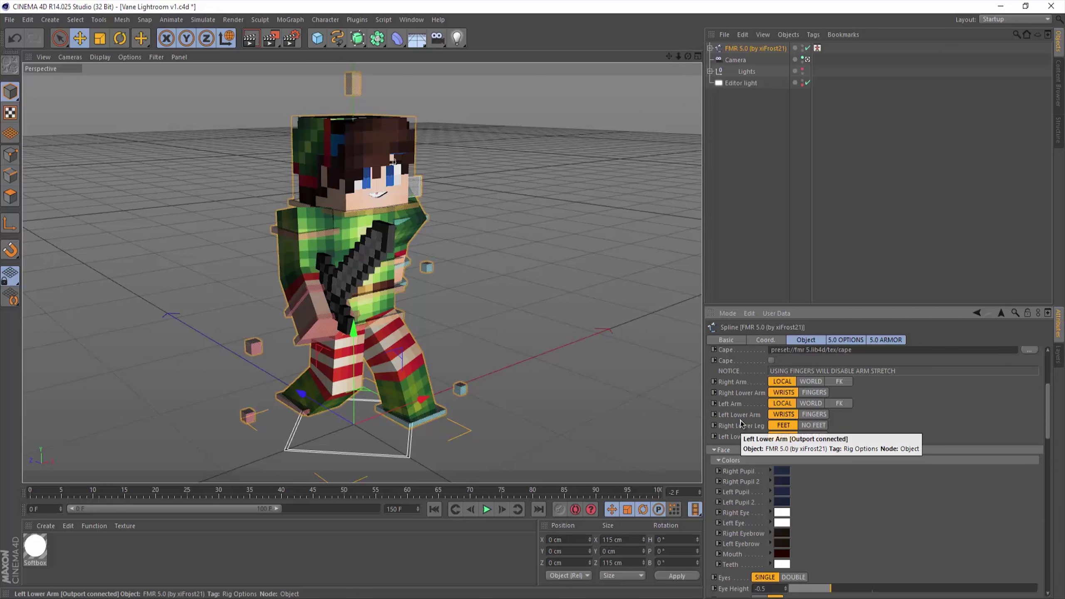
{"action": "scroll", "coordinate": [736, 415], "scroll_direction": "down", "scroll_amount": 3}
{"action": "scroll", "coordinate": [730, 405], "scroll_direction": "down", "scroll_amount": 3}
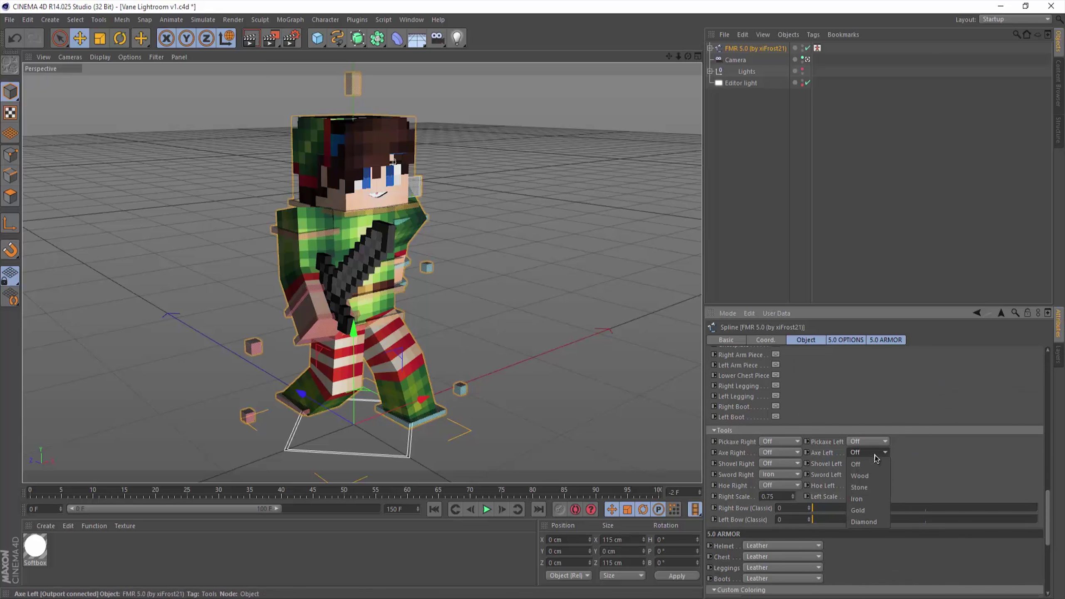
{"action": "left_click", "coordinate": [866, 521]}
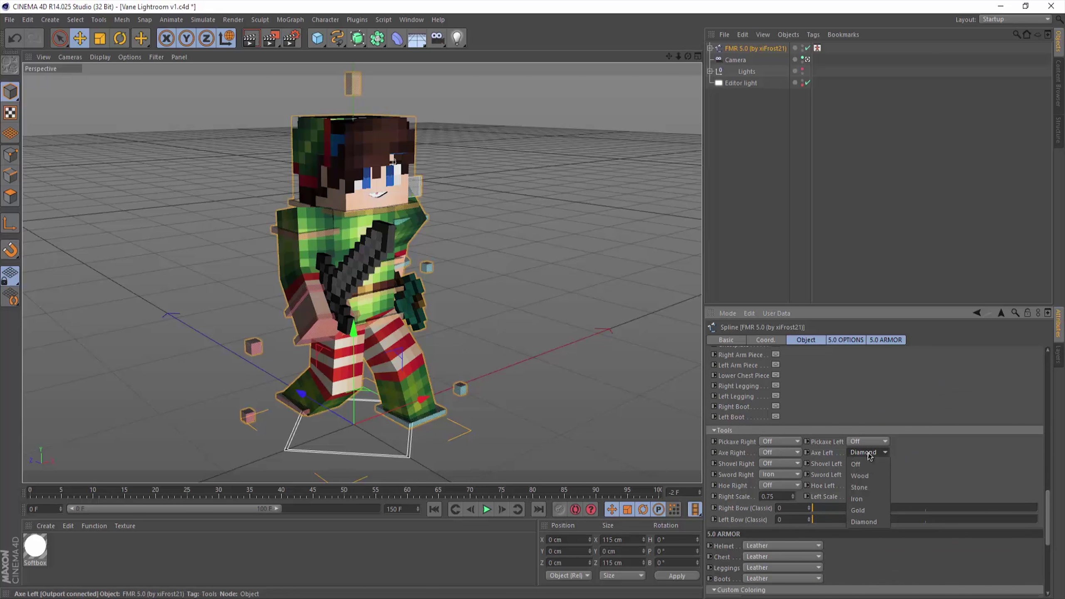
Readjust both arm goals and switch the left-hand axe to Wood
{"action": "left_click", "coordinate": [402, 289]}
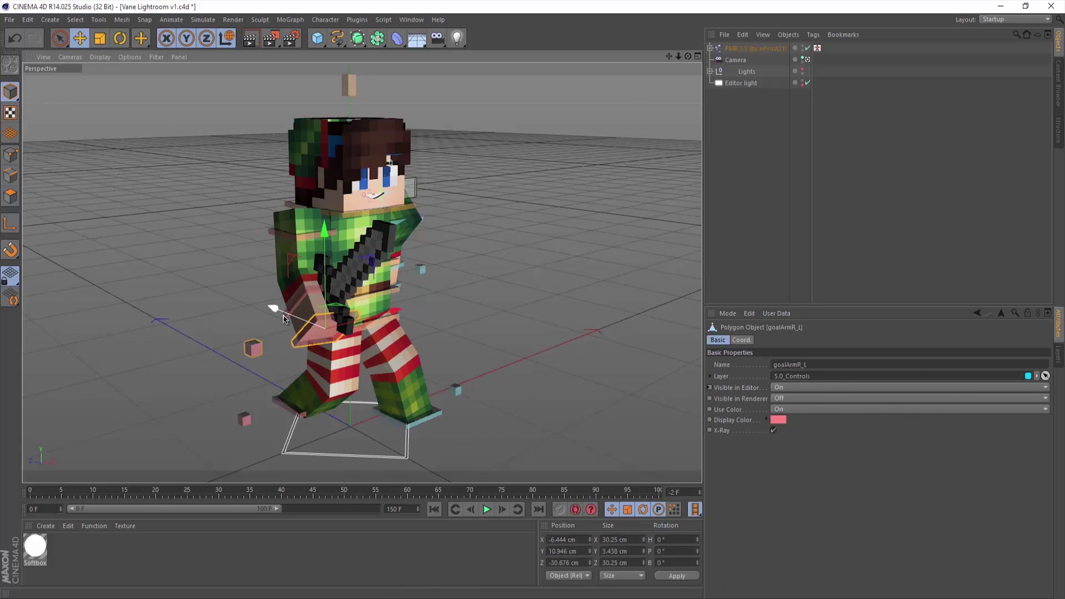
{"action": "left_click_drag", "start_coordinate": [253, 348], "coordinate": [222, 331]}
{"action": "left_click_drag", "start_coordinate": [419, 268], "coordinate": [393, 287]}
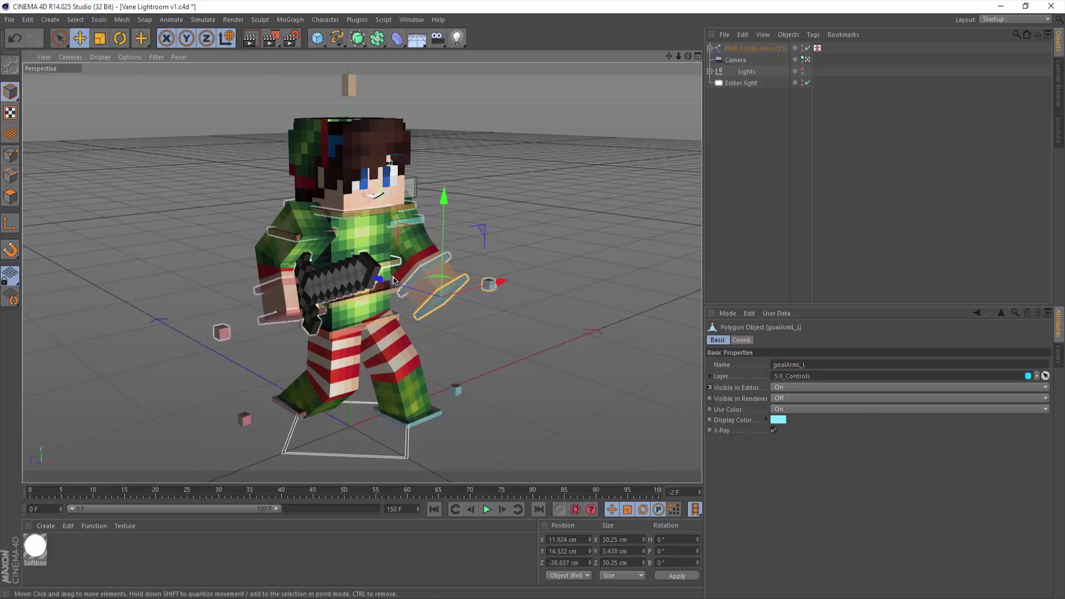
{"action": "left_click", "coordinate": [393, 281]}
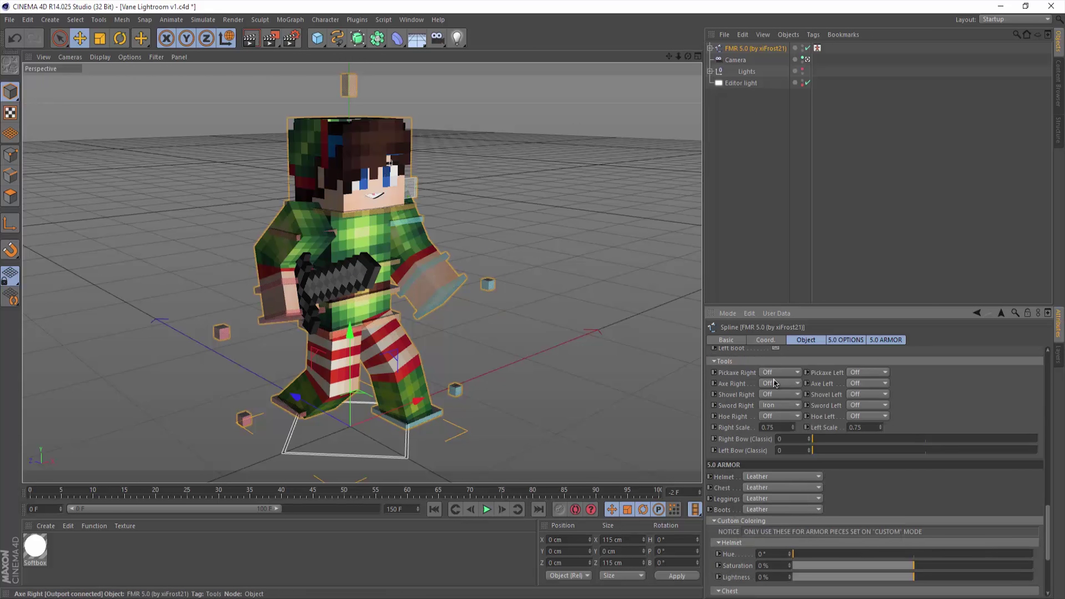
{"action": "left_click", "coordinate": [859, 406]}
Rotate the neck control to tilt the character's head
{"action": "left_click", "coordinate": [402, 205]}
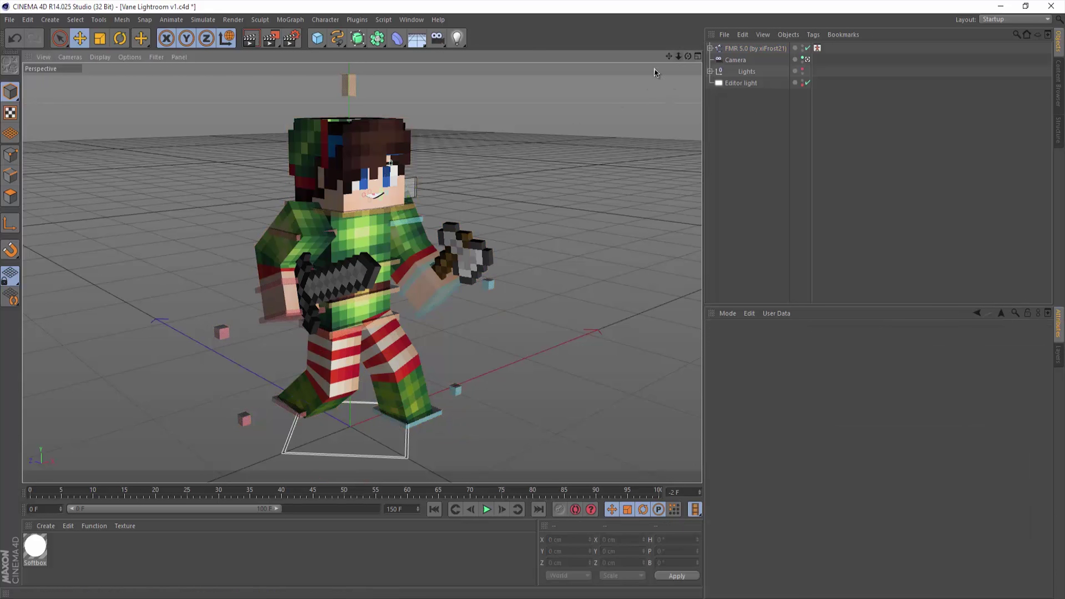
{"action": "left_click_drag", "start_coordinate": [356, 192], "coordinate": [393, 224]}
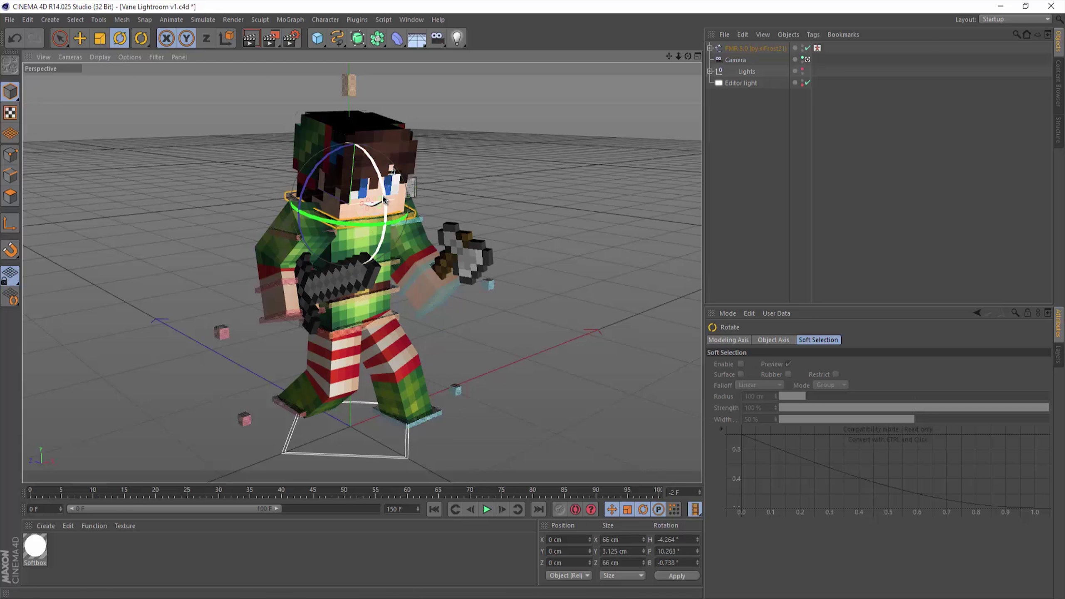
{"action": "left_click_drag", "start_coordinate": [368, 228], "coordinate": [357, 235]}
{"action": "left_click_drag", "start_coordinate": [687, 56], "coordinate": [670, 59]}
Set the render save path to Skin Render.png and render the posed character
{"action": "key", "text": "ctrl+b"}
{"action": "left_click", "coordinate": [513, 69]}
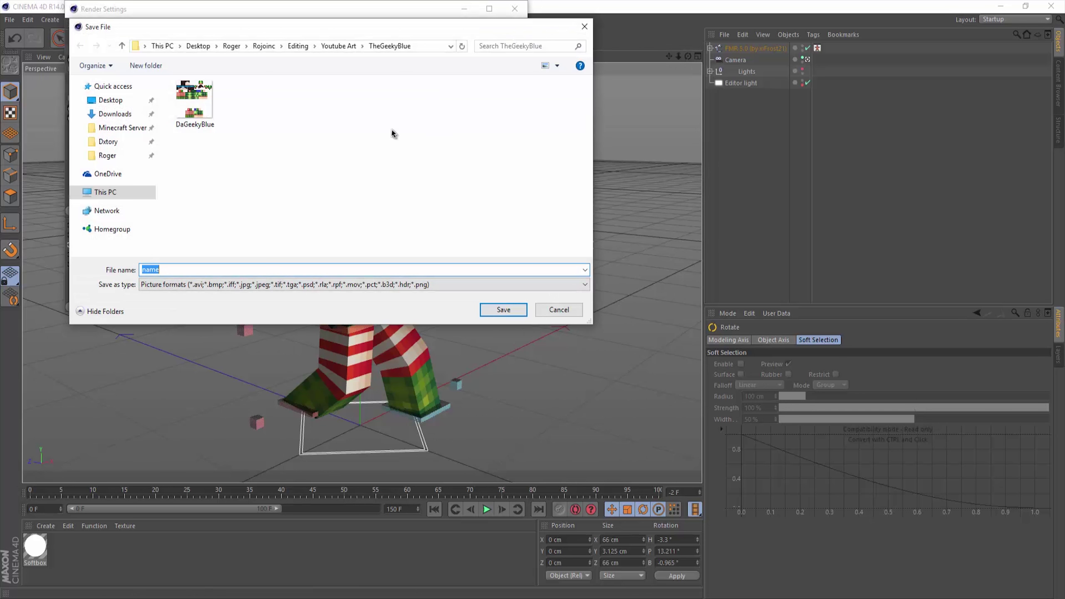
{"action": "key", "text": "Return"}
{"action": "left_click", "coordinate": [105, 84]}
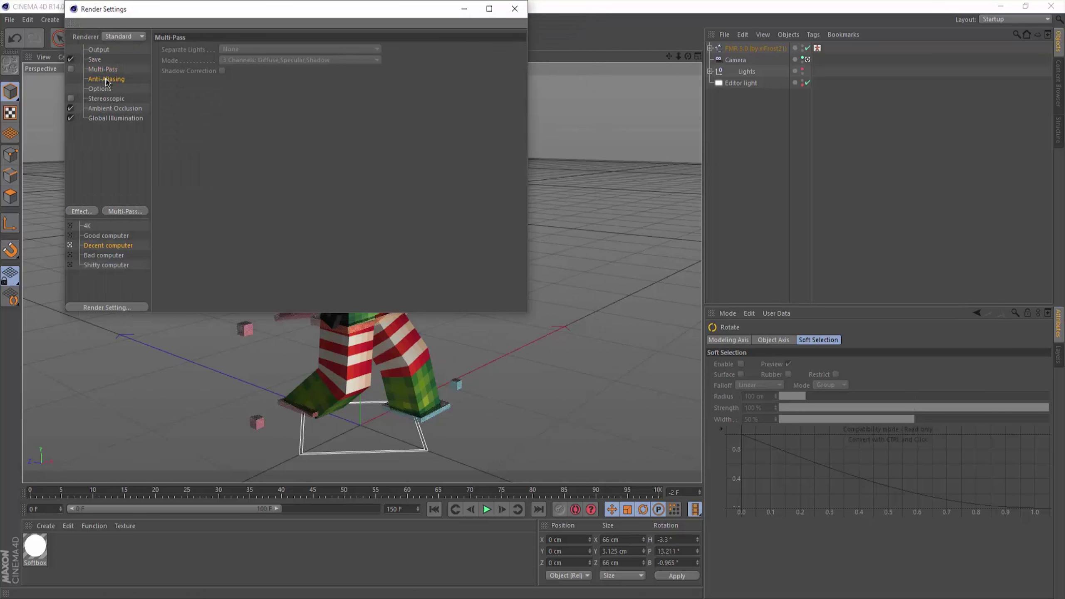
{"action": "left_click", "coordinate": [105, 47]}
{"action": "left_click", "coordinate": [515, 8]}
{"action": "left_click", "coordinate": [357, 39]}
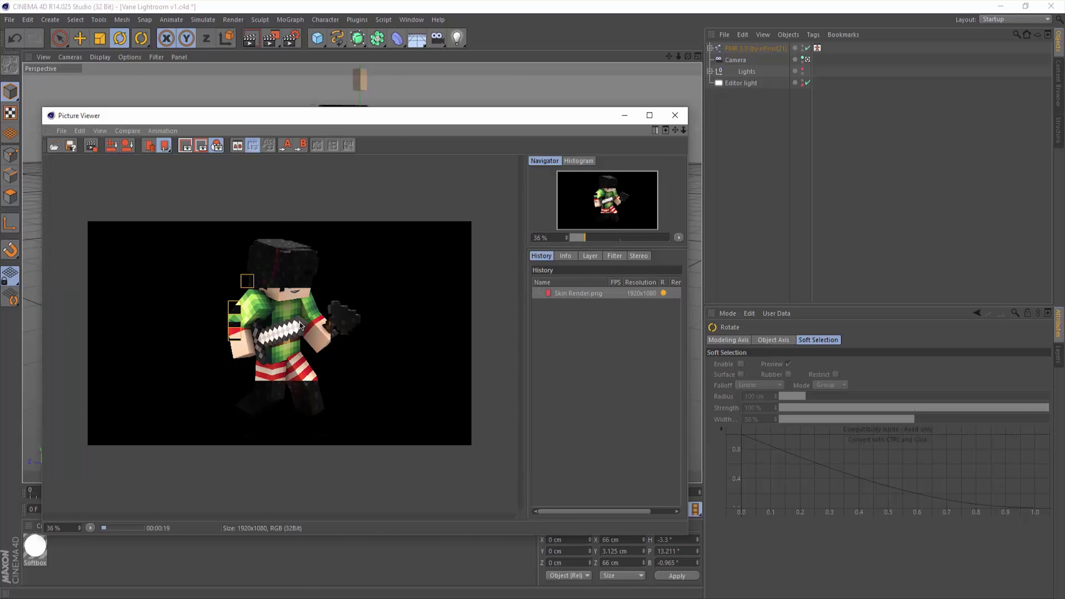
{"action": "left_click", "coordinate": [586, 239]}
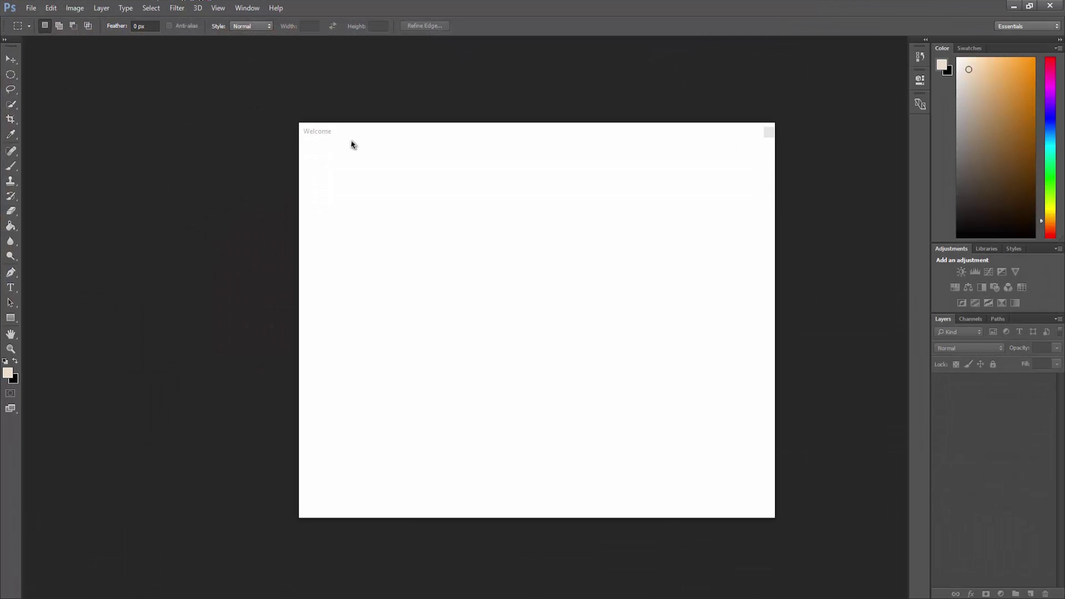
Dismiss Photoshop's welcome screen, cancel a new document, and save the Cinema 4D project
{"action": "left_click", "coordinate": [769, 134]}
{"action": "left_click", "coordinate": [31, 8]}
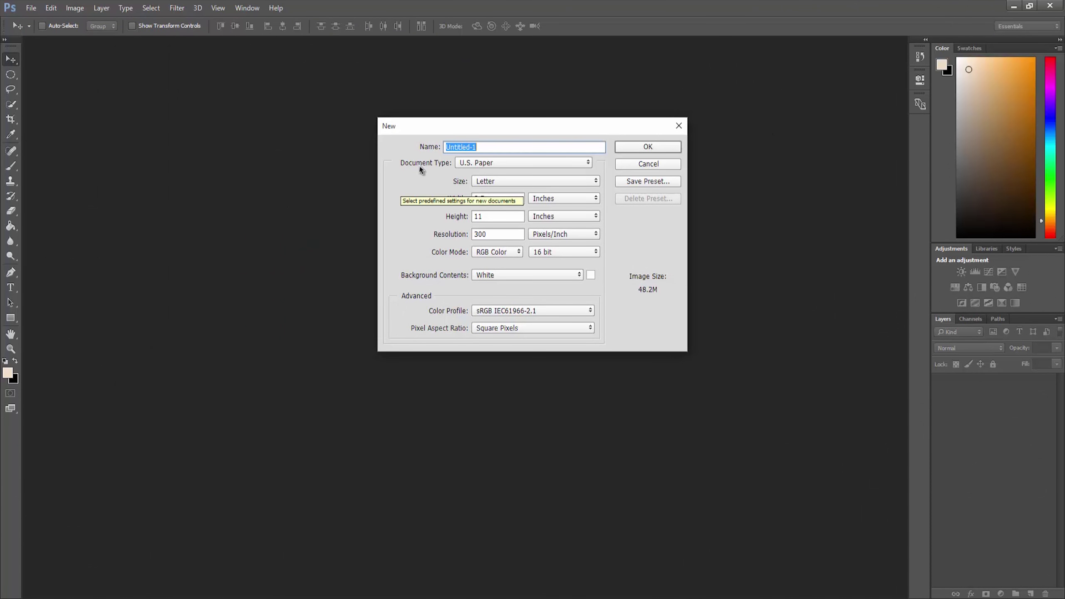
{"action": "left_click", "coordinate": [524, 163]}
{"action": "left_click", "coordinate": [679, 126]}
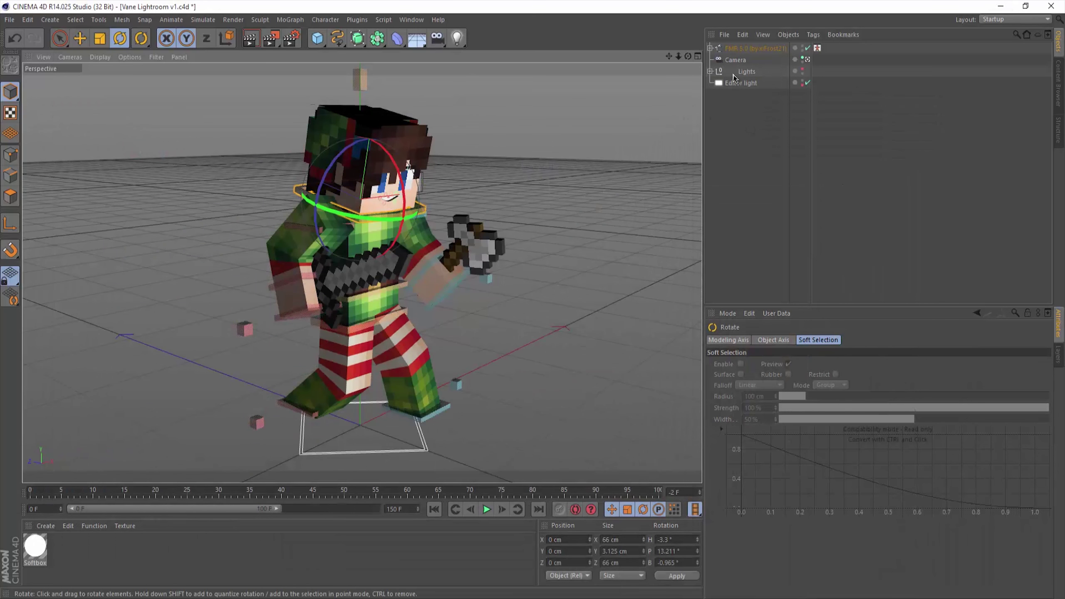
{"action": "key", "text": "ctrl+s"}
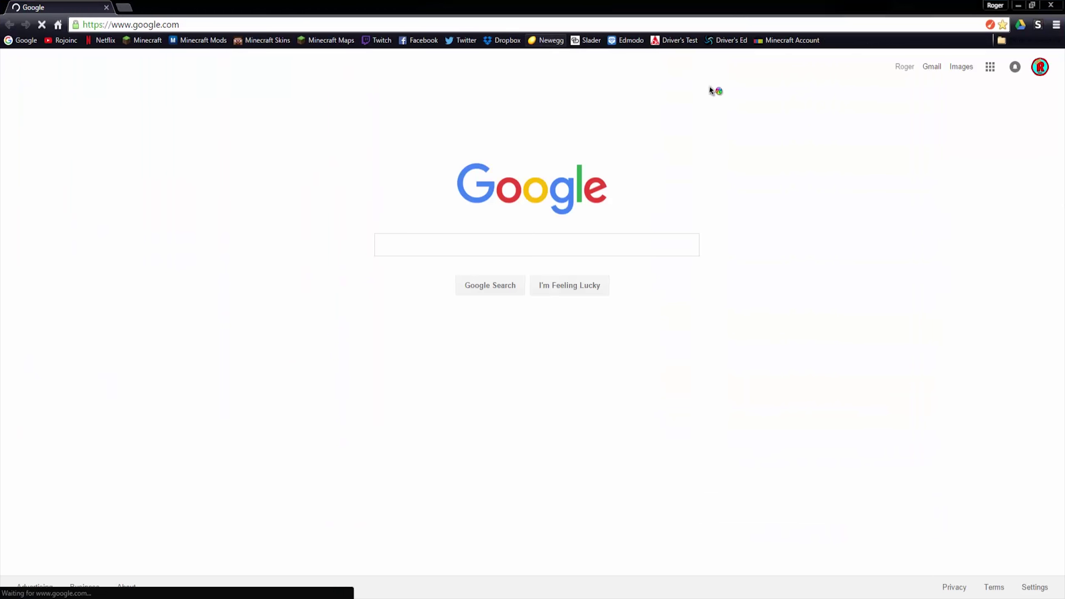
Search Google Images for 'YouTube Banner Template' and save the grey template as Template.jpg
{"action": "type", "text": "YouTube Banner Te"}
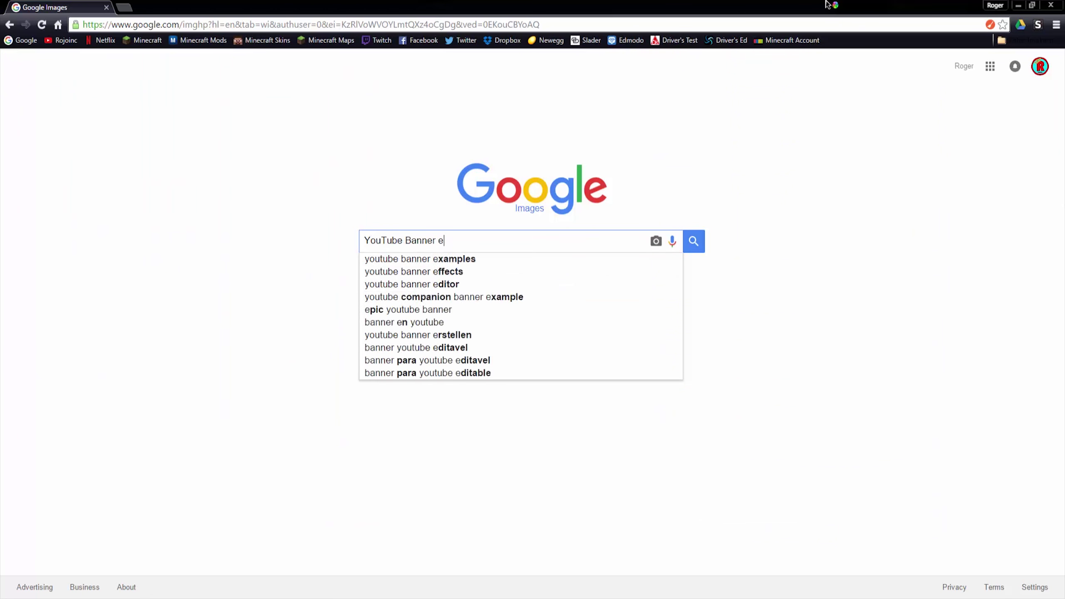
{"action": "type", "text": "mplate"}
{"action": "key", "text": "Return"}
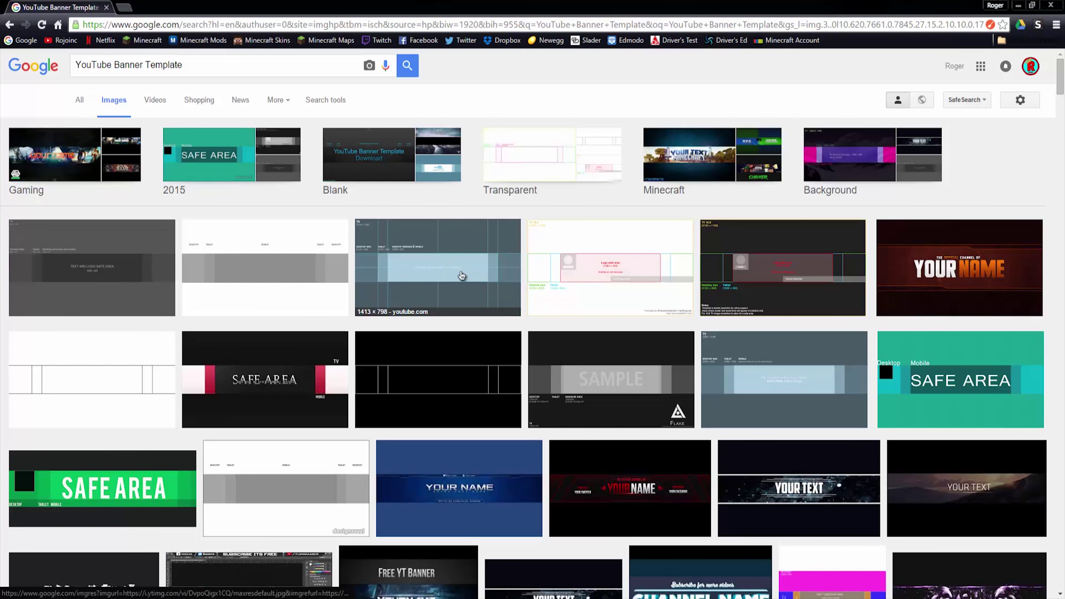
{"action": "left_click", "coordinate": [461, 275]}
{"action": "right_click", "coordinate": [489, 309]}
{"action": "left_click", "coordinate": [524, 371]}
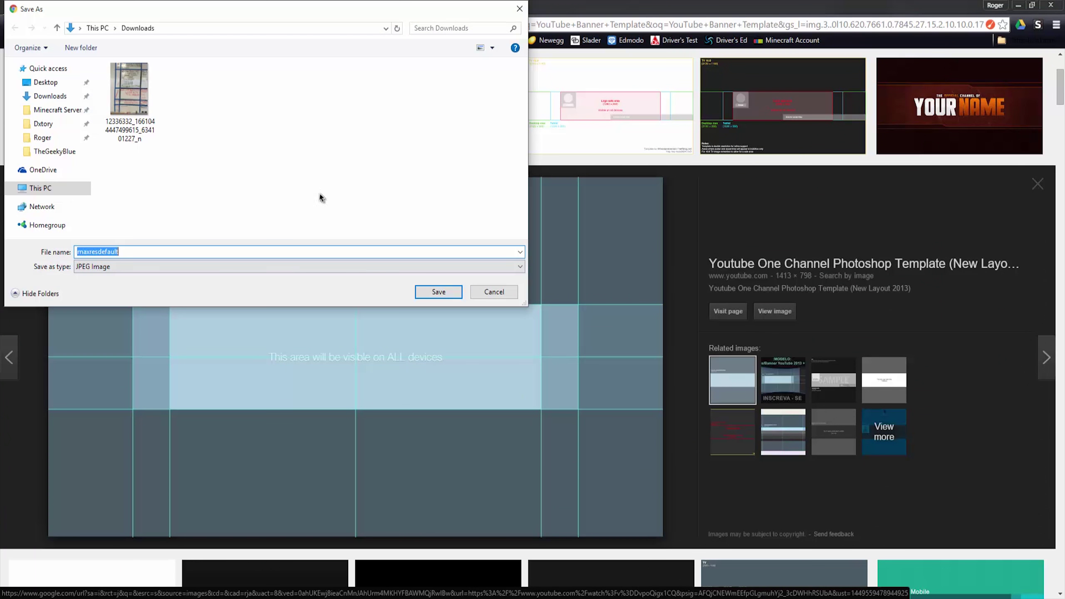
{"action": "type", "text": "ate"}
{"action": "key", "text": "Return"}
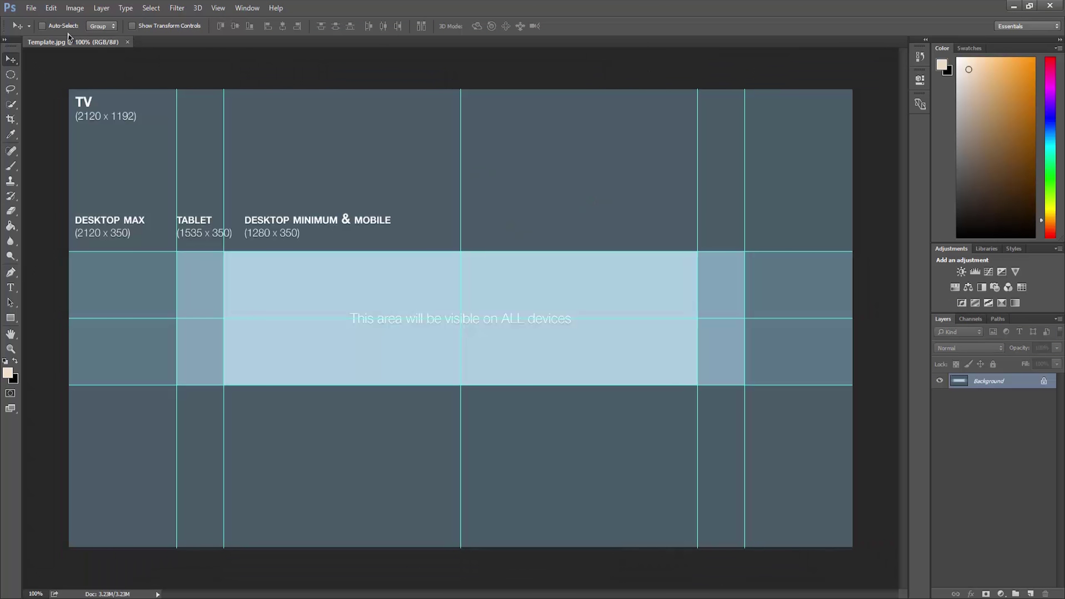
Create a 2560×1440 px transparent document named TheGeekyBlue
{"action": "left_click", "coordinate": [31, 7]}
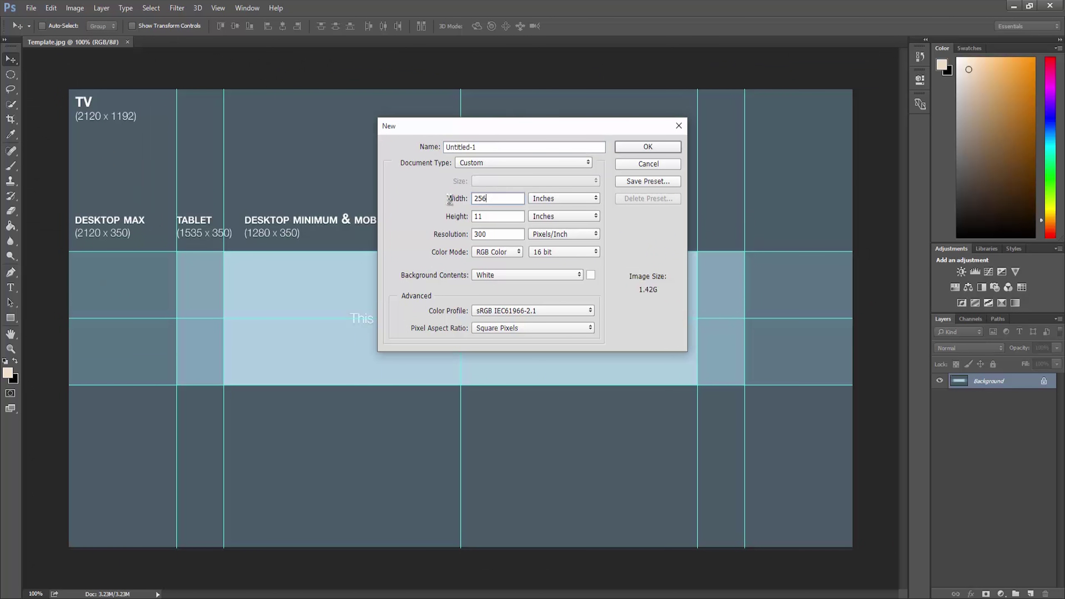
{"action": "key", "text": "Return"}
{"action": "left_click", "coordinate": [564, 198]}
{"action": "left_click", "coordinate": [564, 216]}
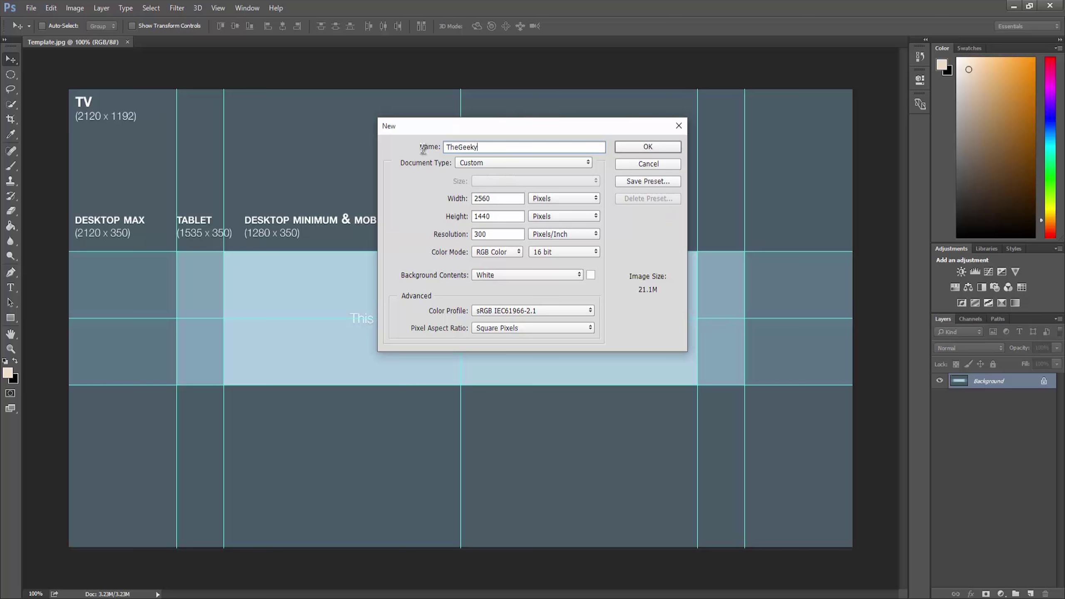
{"action": "left_click", "coordinate": [527, 276]}
{"action": "left_click", "coordinate": [499, 301]}
{"action": "left_click", "coordinate": [648, 146]}
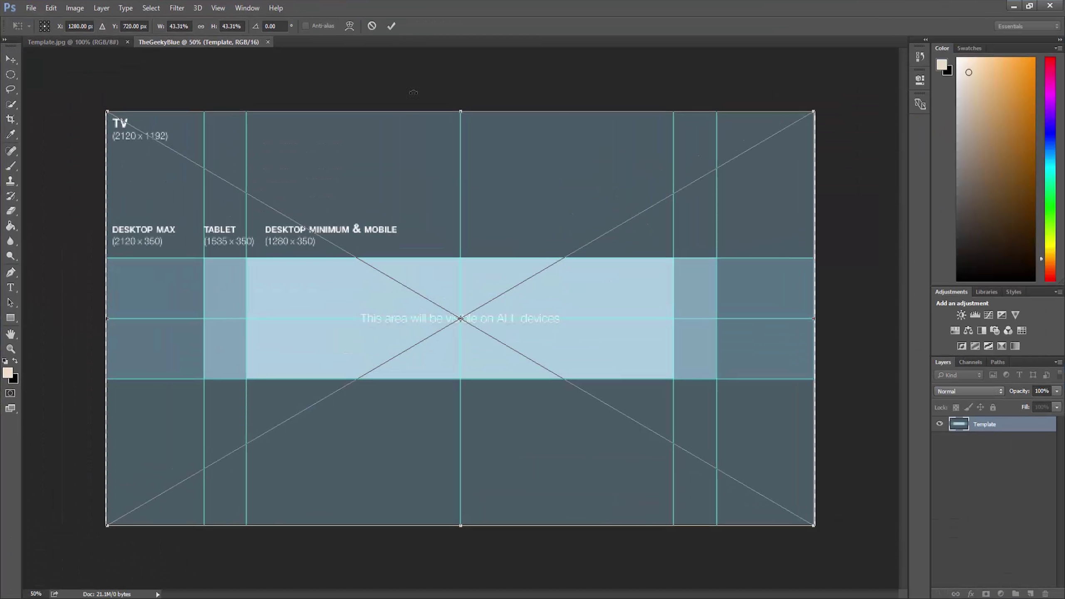
Commit the placed template layer, close Template.jpg, and start resizing the template
{"action": "key", "text": "Return"}
{"action": "left_click", "coordinate": [127, 41]}
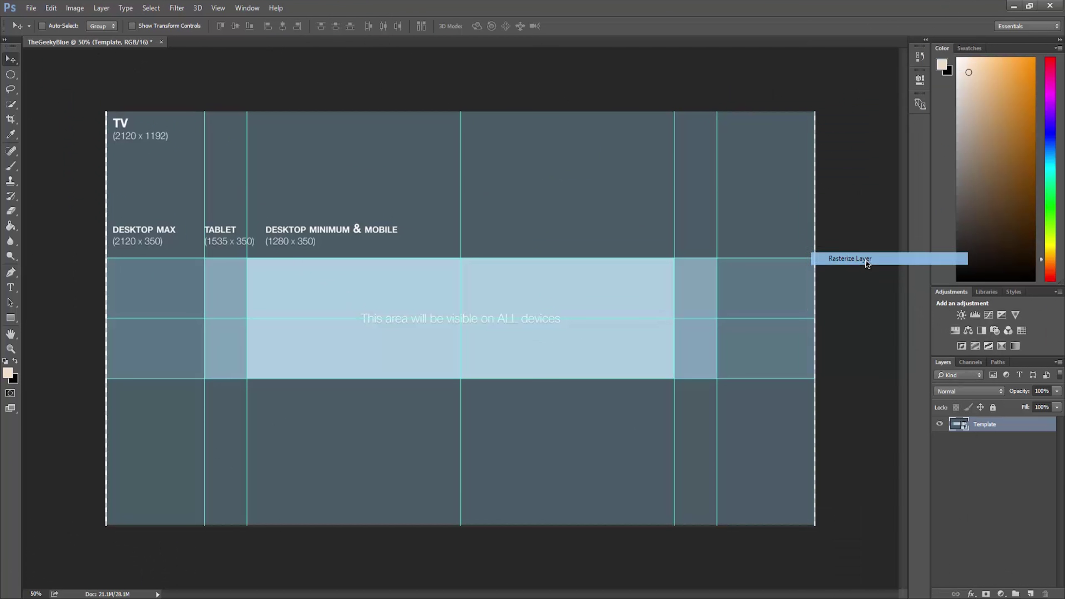
{"action": "key", "text": "ctrl+t"}
Scale the Skin Render character down and centre it in the banner's safe area
{"action": "left_click", "coordinate": [505, 26]}
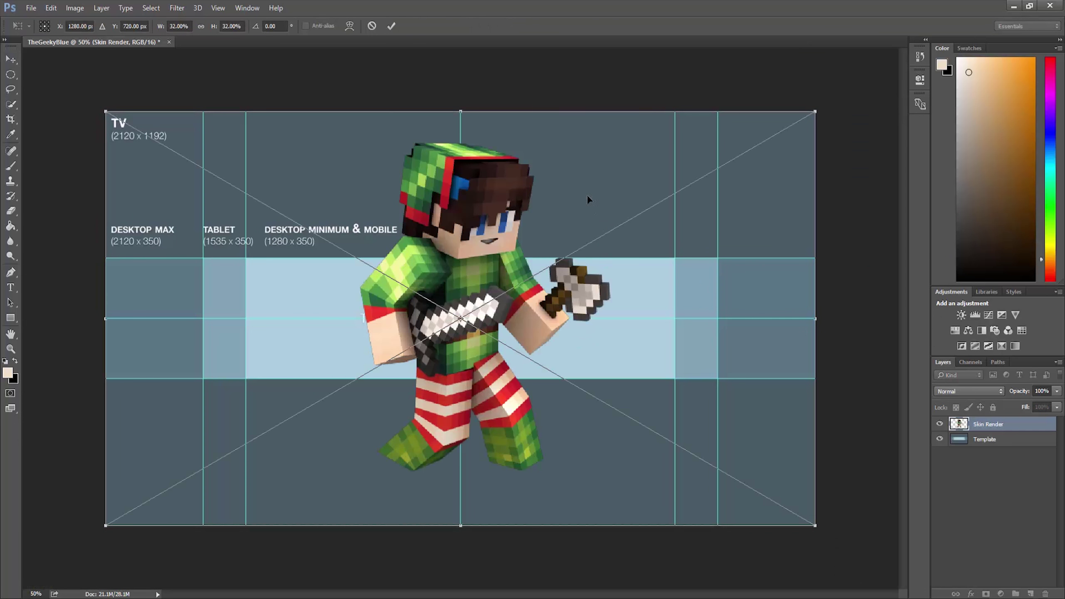
{"action": "mouse_move", "coordinate": [586, 194]}
{"action": "left_mouse_down"}
{"action": "mouse_move", "coordinate": [345, 334]}
{"action": "mouse_move", "coordinate": [437, 233]}
{"action": "mouse_move", "coordinate": [398, 247]}
{"action": "left_mouse_up"}
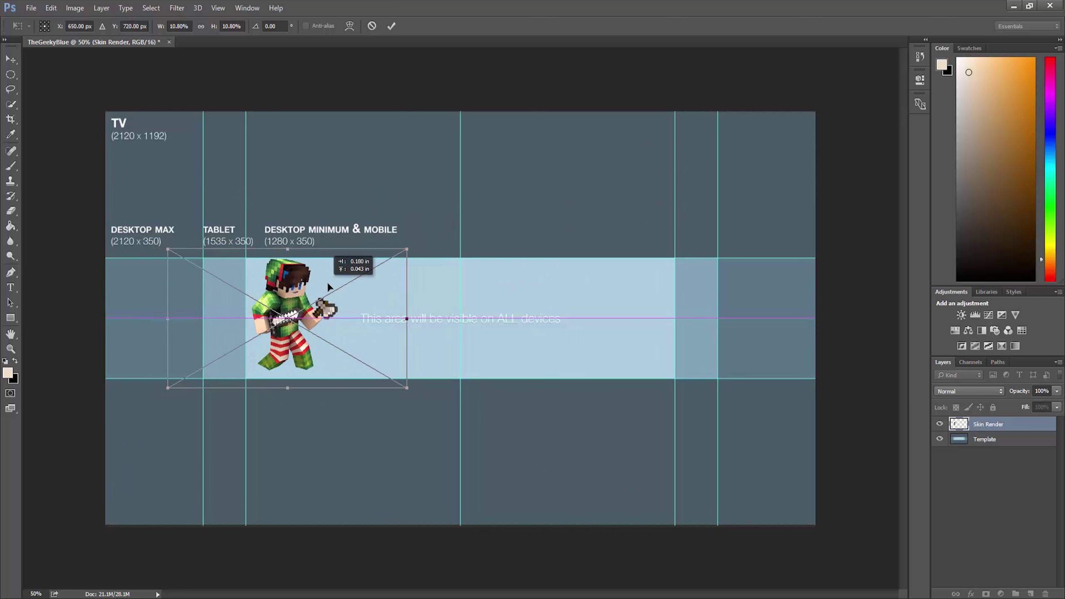
{"action": "left_click_drag", "start_coordinate": [344, 309], "coordinate": [499, 283]}
{"action": "key", "text": "Return"}
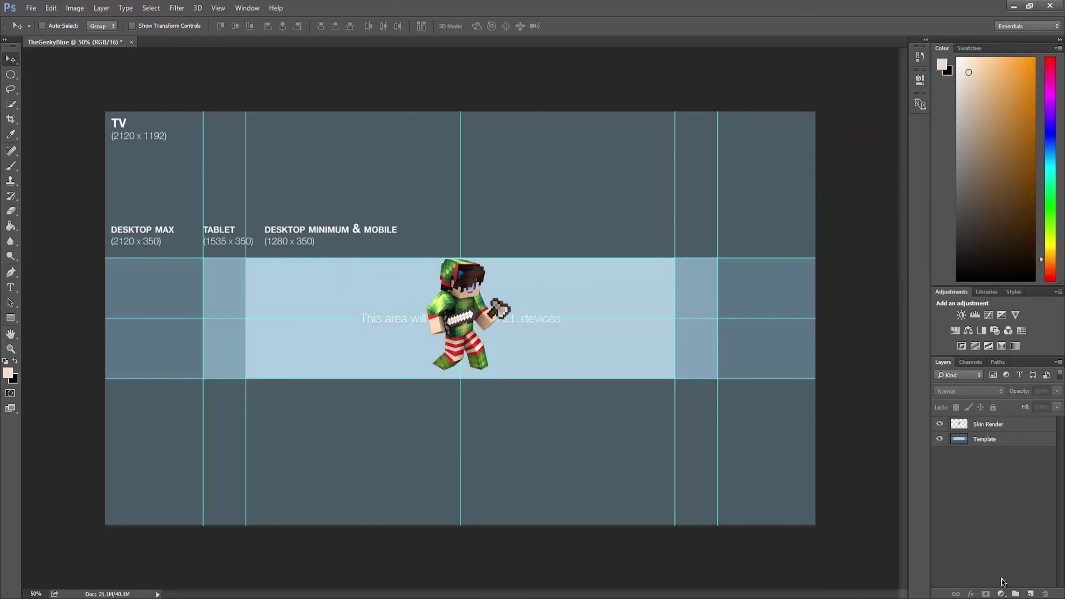
{"action": "key", "text": "t"}
{"action": "left_click", "coordinate": [334, 321]}
{"action": "type", "text": "TheGeekyBlue"}
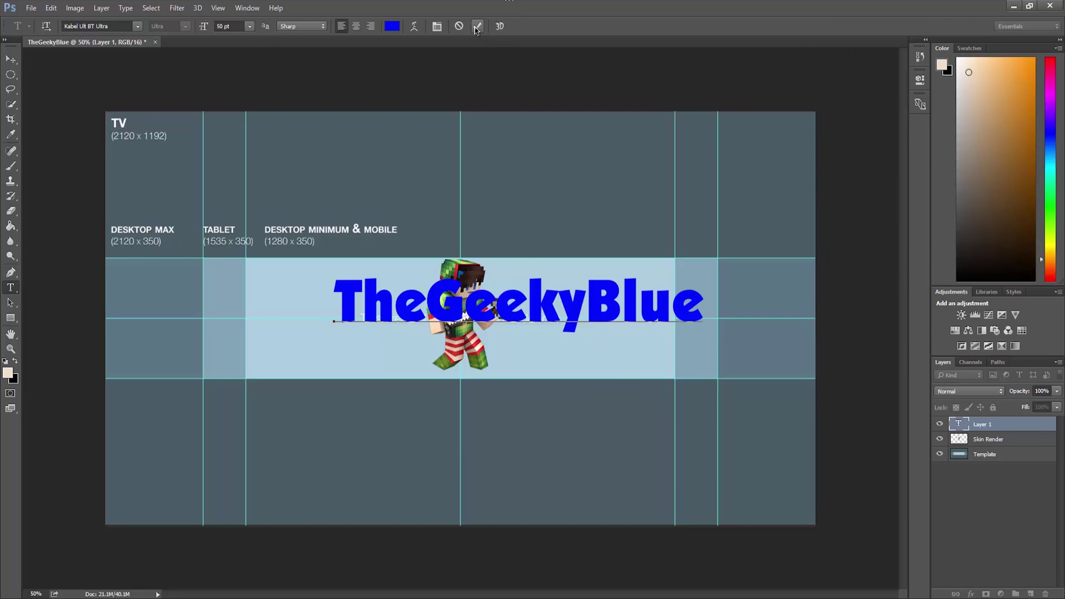
Move the TheGeekyBlue title below the character and edit its gradient overlay
{"action": "left_click", "coordinate": [477, 26]}
{"action": "key", "text": "v"}
{"action": "left_click_drag", "start_coordinate": [547, 170], "coordinate": [497, 206]}
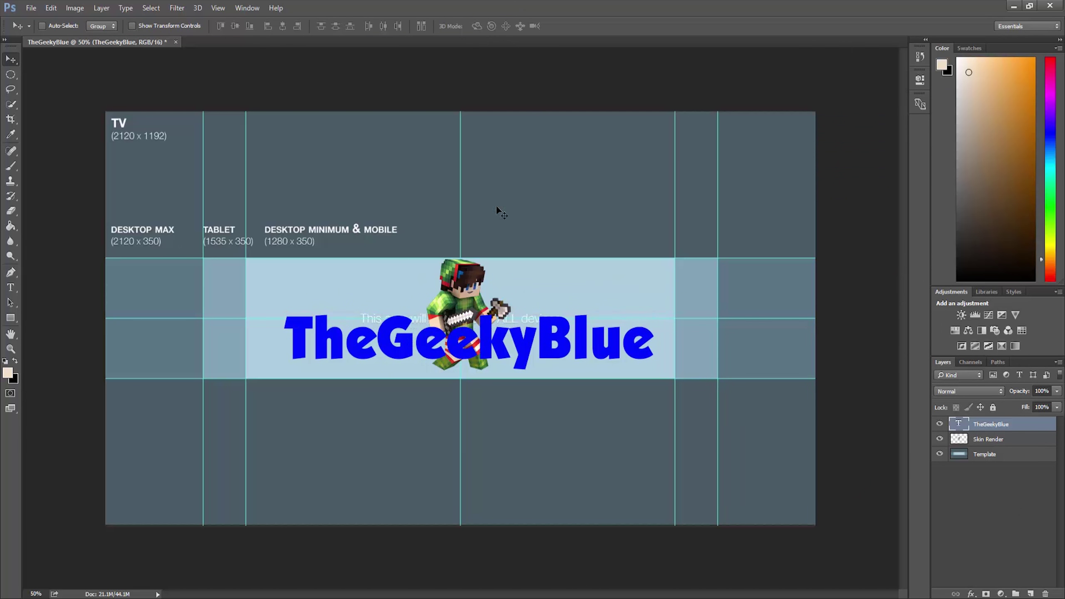
{"action": "double_click", "coordinate": [990, 427]}
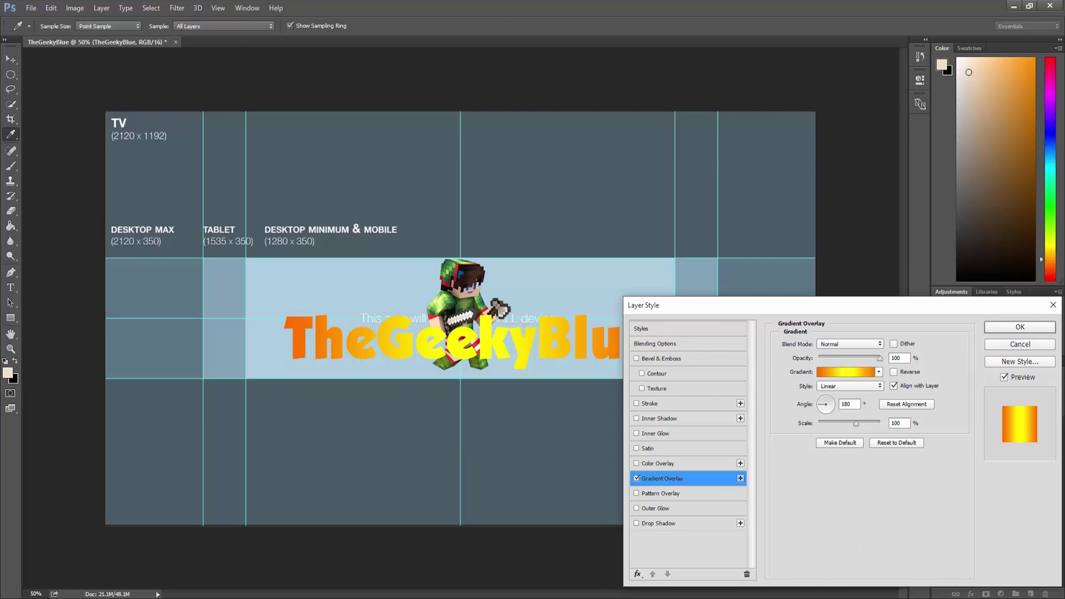
{"action": "left_click", "coordinate": [846, 371]}
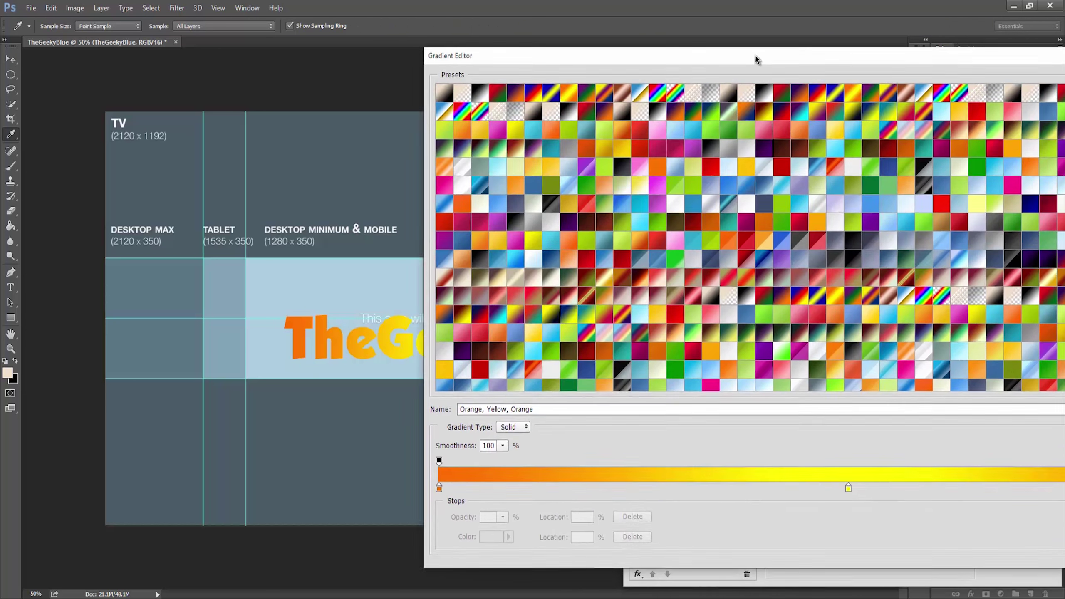
{"action": "mouse_move", "coordinate": [663, 49]}
{"action": "left_mouse_down"}
{"action": "mouse_move", "coordinate": [135, 42]}
{"action": "mouse_move", "coordinate": [512, 202]}
{"action": "mouse_move", "coordinate": [621, 15]}
{"action": "left_mouse_up"}
{"action": "left_click_drag", "start_coordinate": [615, 321], "coordinate": [617, 342]}
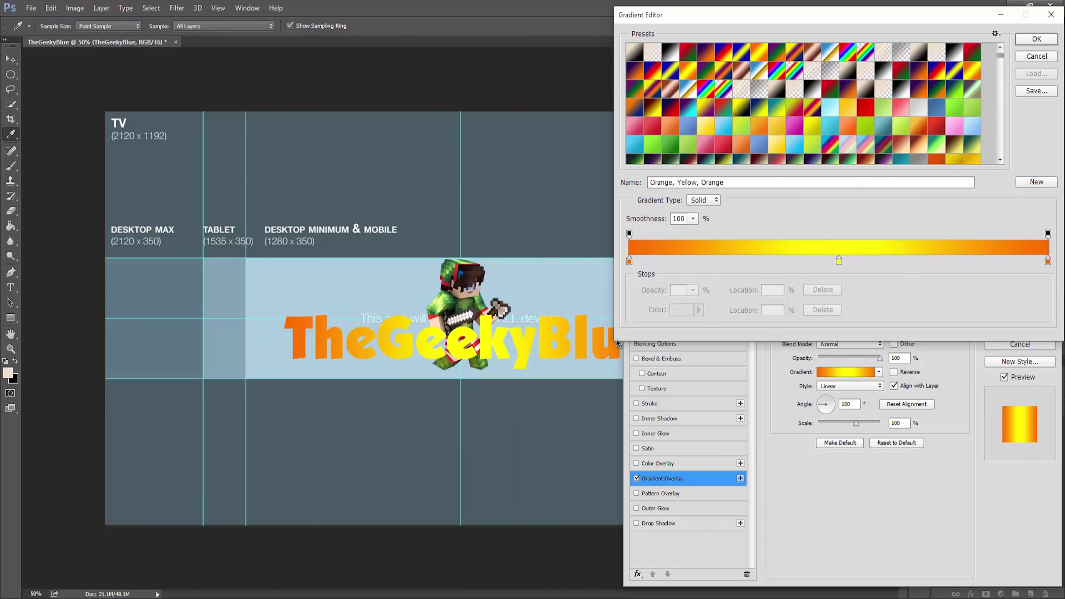
{"action": "left_click_drag", "start_coordinate": [842, 12], "coordinate": [847, 262]}
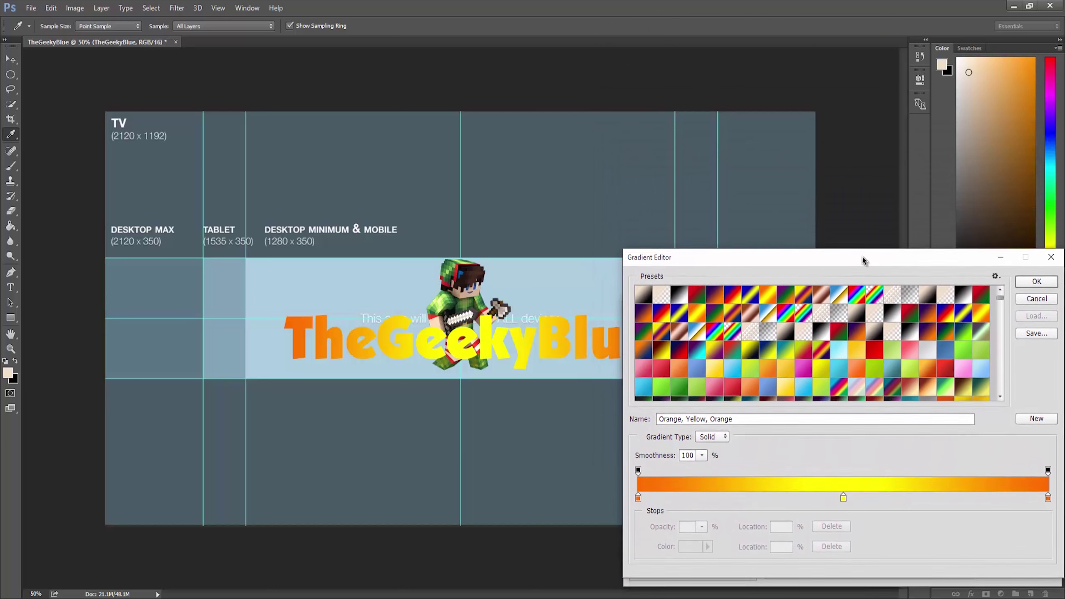
Recolour the gradient stops: red at both ends with a green middle stop
{"action": "double_click", "coordinate": [635, 508]}
{"action": "left_click", "coordinate": [544, 166]}
{"action": "left_click", "coordinate": [634, 154]}
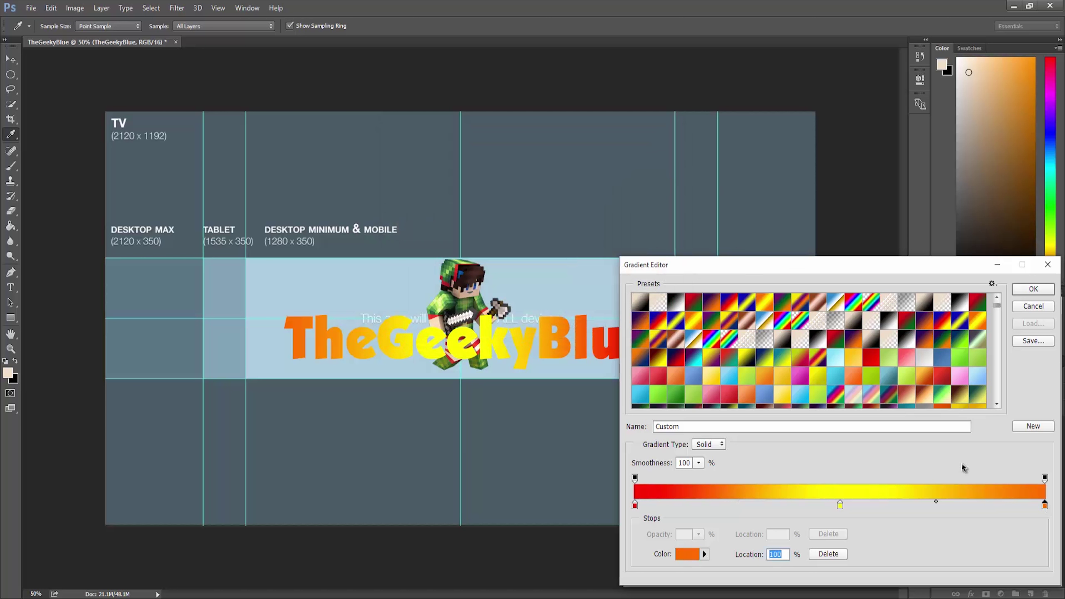
{"action": "double_click", "coordinate": [1045, 505]}
{"action": "left_click", "coordinate": [543, 168]}
{"action": "left_click", "coordinate": [644, 151]}
{"action": "double_click", "coordinate": [840, 506]}
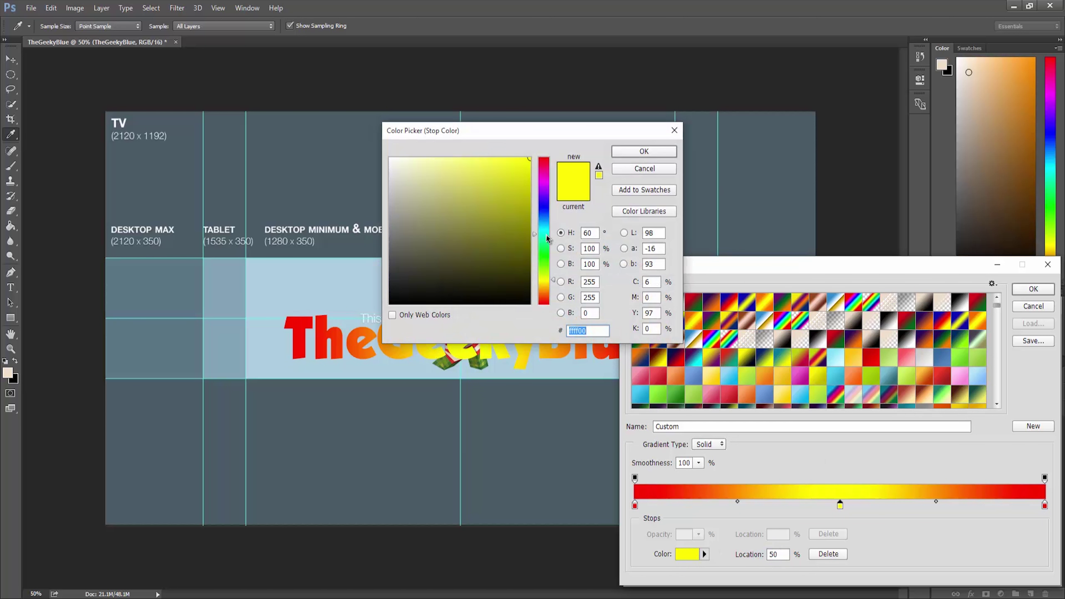
{"action": "left_click", "coordinate": [544, 254]}
{"action": "left_click", "coordinate": [508, 217]}
{"action": "key", "text": "Return"}
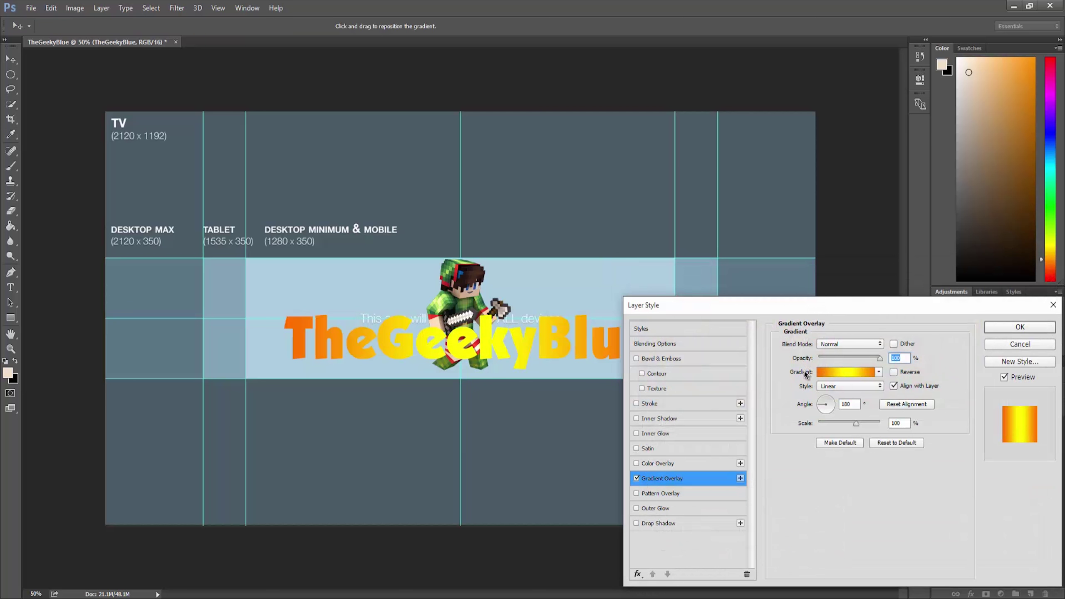
Add the thick black title outline, then colour Geeky green and The red
{"action": "left_click", "coordinate": [637, 403]}
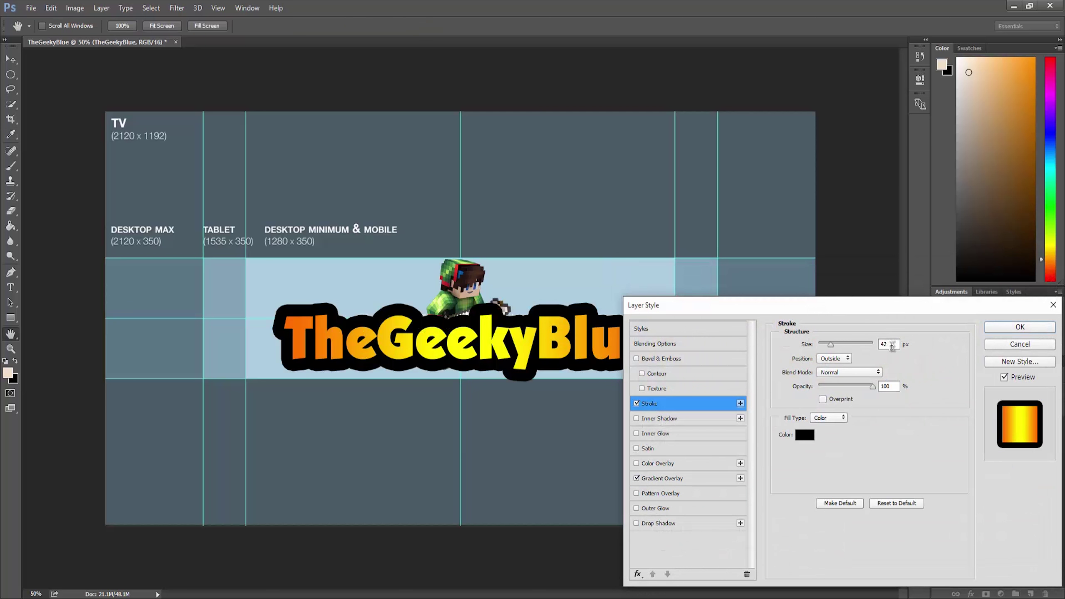
{"action": "left_click", "coordinate": [1019, 327]}
{"action": "key", "text": "t"}
{"action": "left_click_drag", "start_coordinate": [375, 336], "coordinate": [539, 336]}
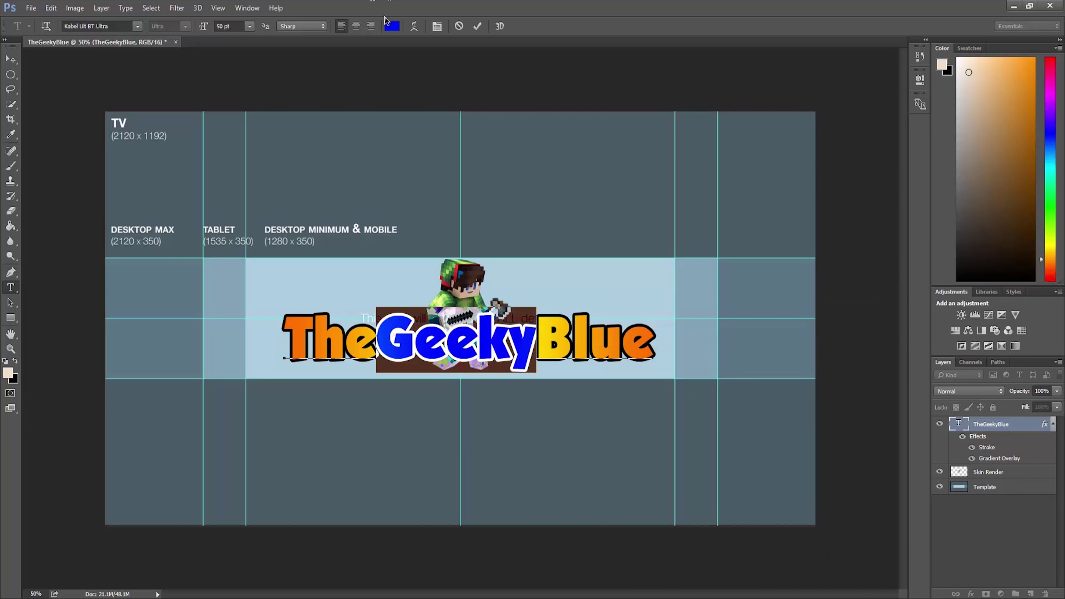
{"action": "left_click", "coordinate": [391, 26]}
{"action": "left_click", "coordinate": [550, 254]}
{"action": "left_click", "coordinate": [644, 152]}
{"action": "left_click_drag", "start_coordinate": [376, 336], "coordinate": [283, 335]}
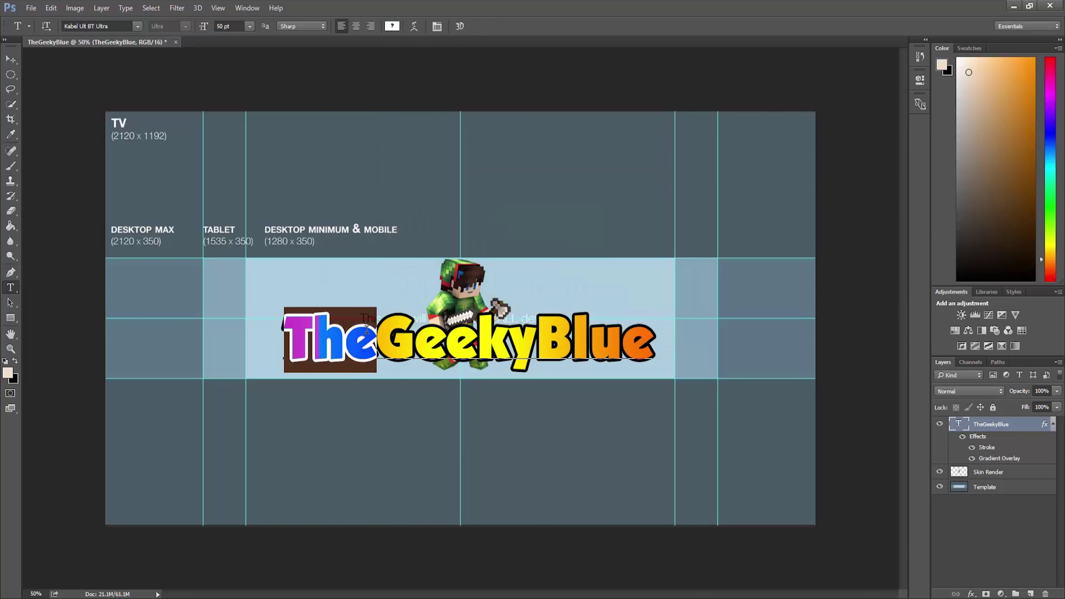
{"action": "left_click", "coordinate": [391, 26]}
{"action": "left_click", "coordinate": [544, 300]}
{"action": "left_click", "coordinate": [643, 151]}
{"action": "left_click", "coordinate": [477, 26]}
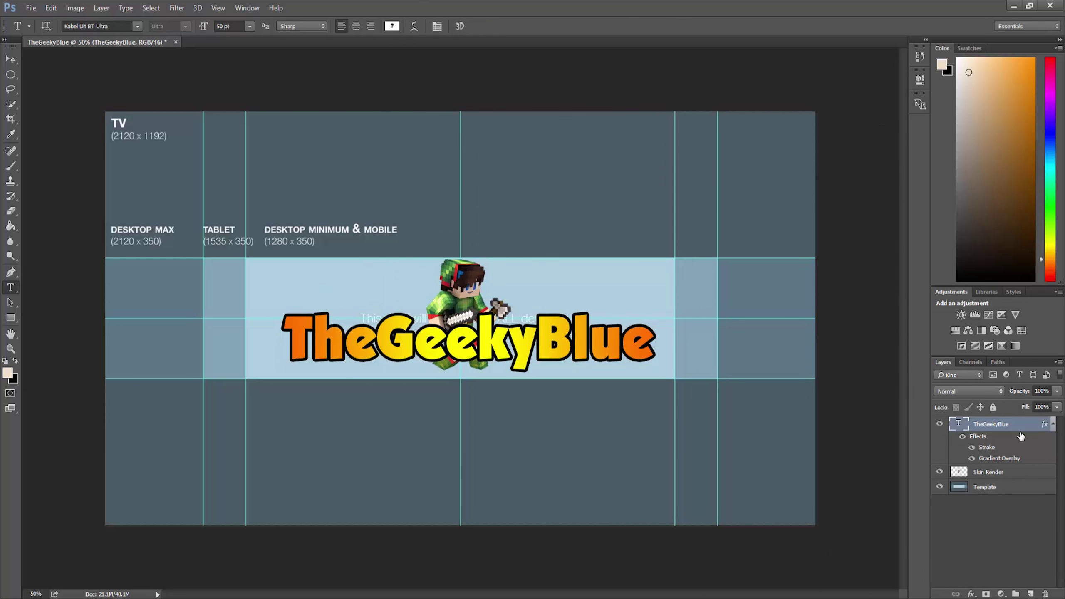
Turn off the title's Gradient Overlay effect
{"action": "double_click", "coordinate": [1019, 425]}
{"action": "left_click", "coordinate": [637, 478]}
{"action": "key", "text": "Return"}
{"action": "key", "text": "v"}
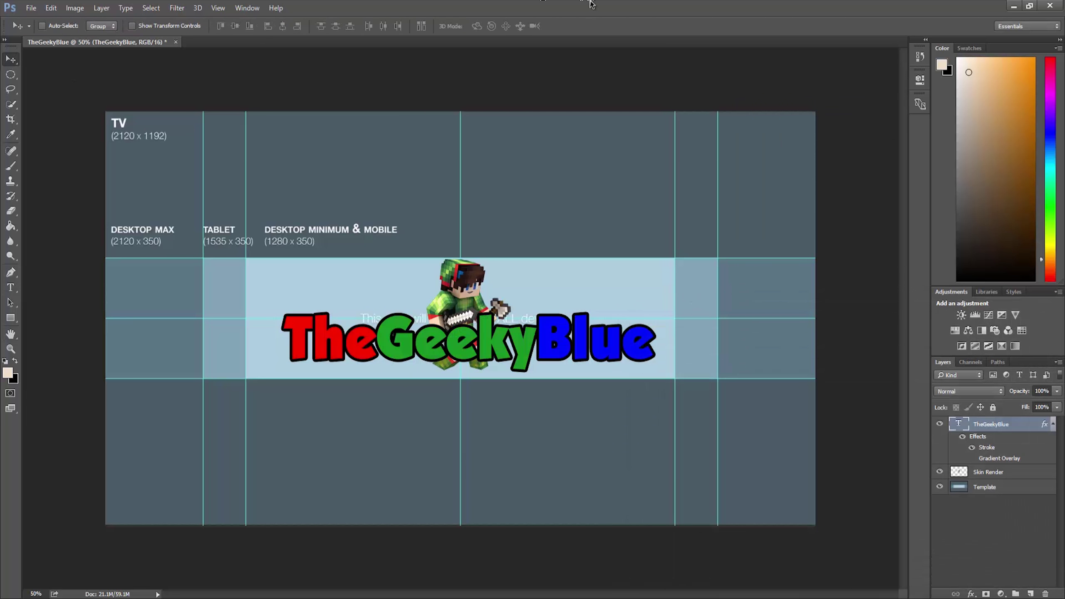
Recolour the title words so Geeky is red and The is green
{"action": "left_click", "coordinate": [10, 288]}
{"action": "left_click_drag", "start_coordinate": [377, 336], "coordinate": [537, 336]}
{"action": "left_click", "coordinate": [392, 26]}
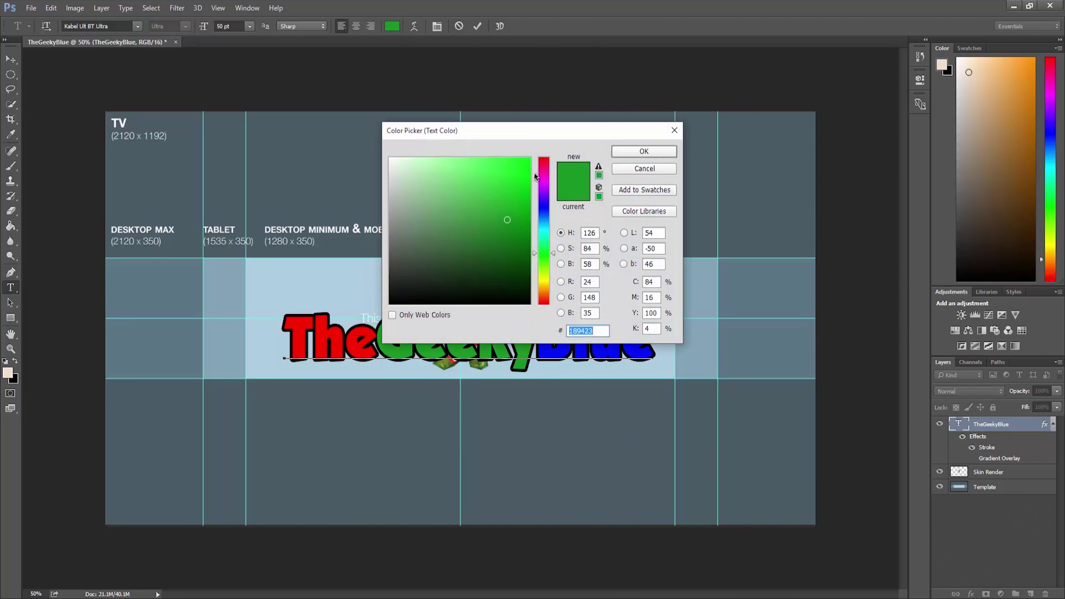
{"action": "left_click", "coordinate": [644, 151]}
{"action": "left_click_drag", "start_coordinate": [376, 336], "coordinate": [283, 336]}
{"action": "left_click", "coordinate": [391, 26]}
{"action": "left_click", "coordinate": [502, 219]}
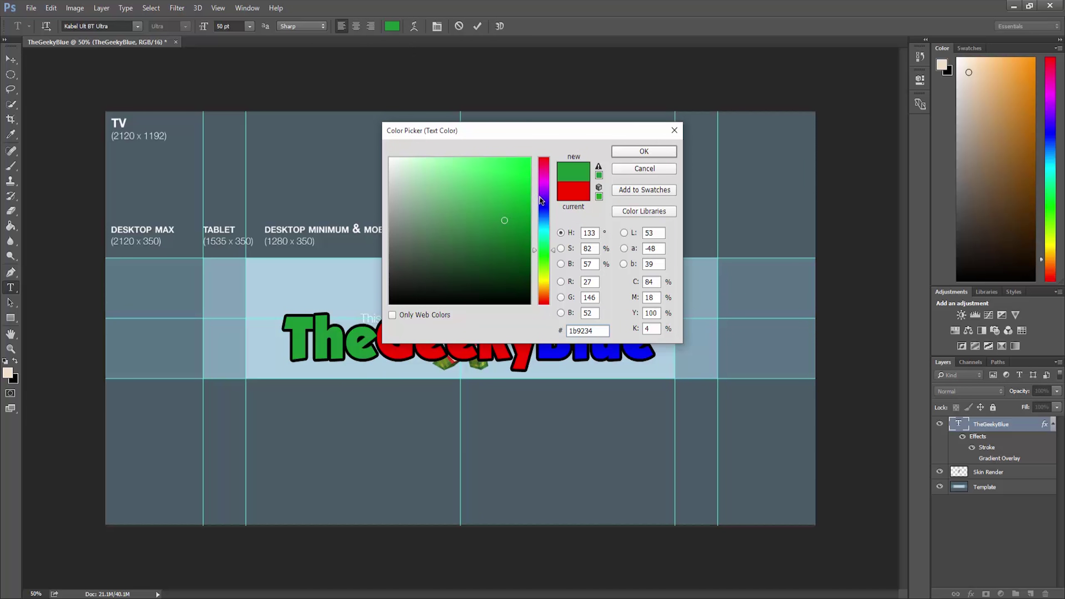
{"action": "left_click", "coordinate": [642, 150]}
{"action": "left_click", "coordinate": [477, 26]}
Commit the text colour and search Google Images for 'Christmas'
{"action": "key", "text": "v"}
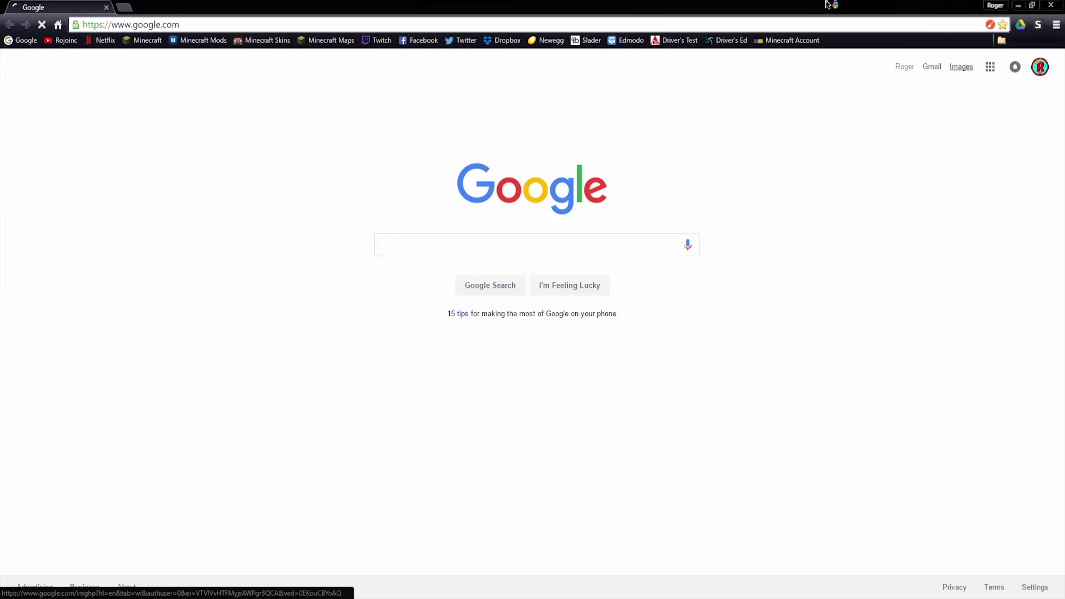
{"action": "left_click", "coordinate": [960, 64]}
{"action": "type", "text": "Christmas"}
{"action": "key", "text": "Return"}
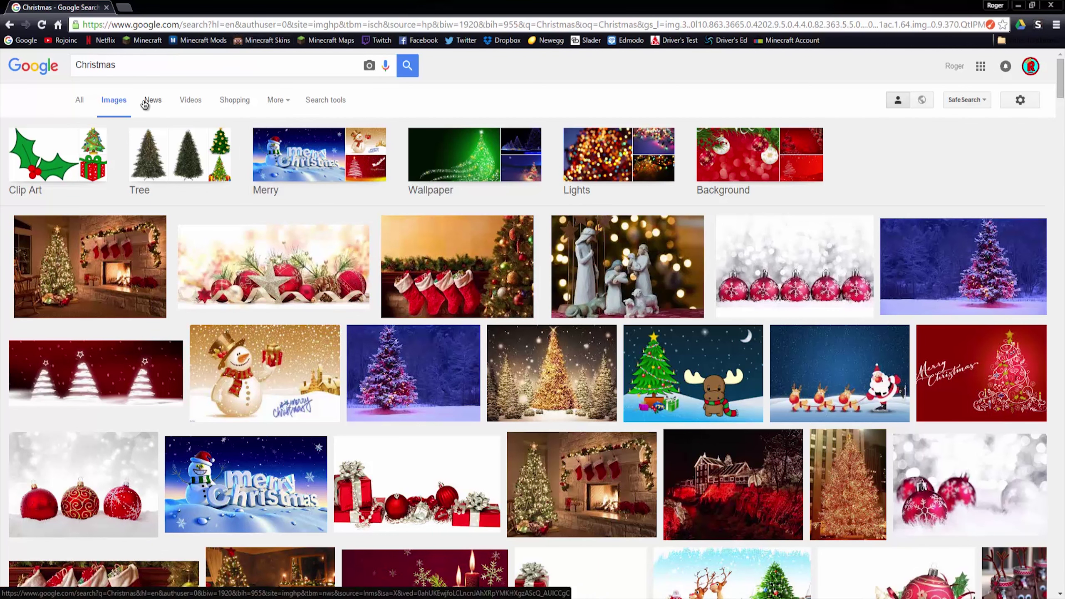
Filter the Christmas image results to an exact size of 2120 × 350
{"action": "left_click", "coordinate": [325, 100]}
{"action": "left_click", "coordinate": [320, 131]}
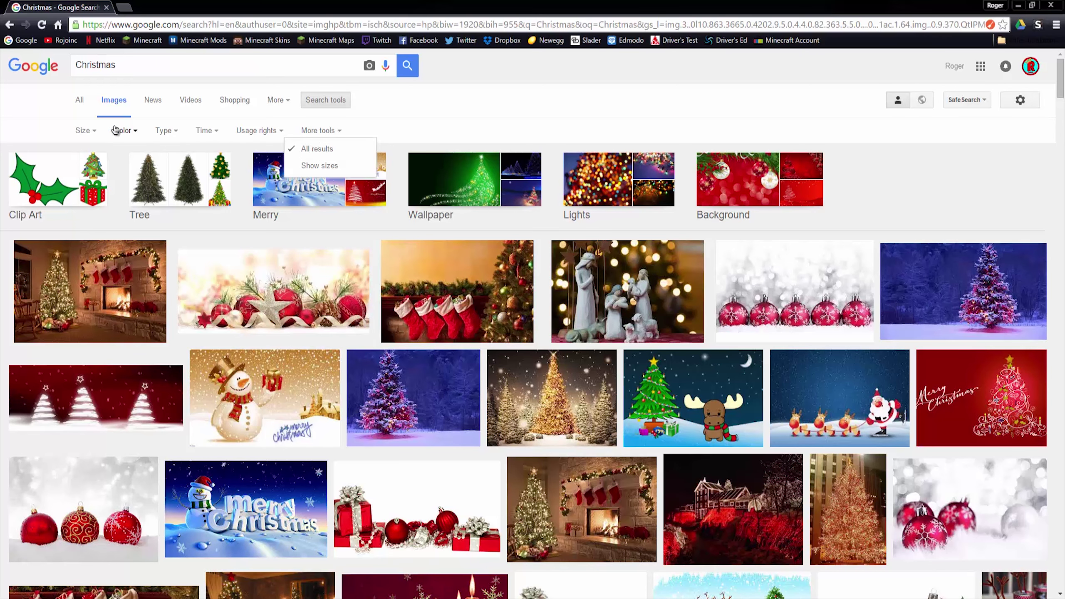
{"action": "left_click", "coordinate": [85, 131]}
{"action": "left_click", "coordinate": [96, 233]}
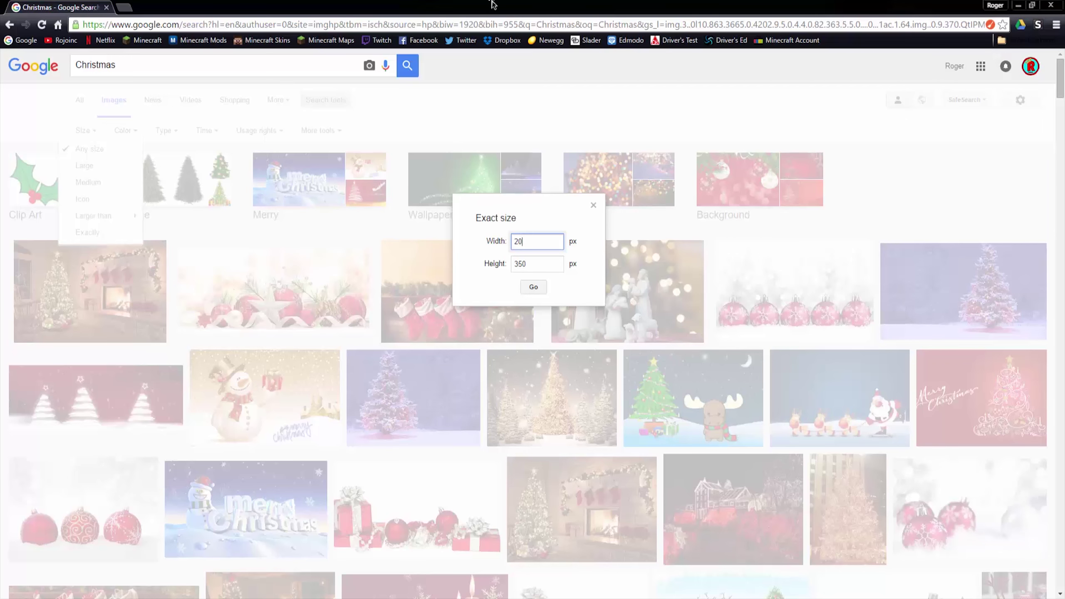
{"action": "key", "text": "Return"}
Preview banner-sized results, including the snowy Undead Uprising and red patterned banners
{"action": "left_click", "coordinate": [109, 201]}
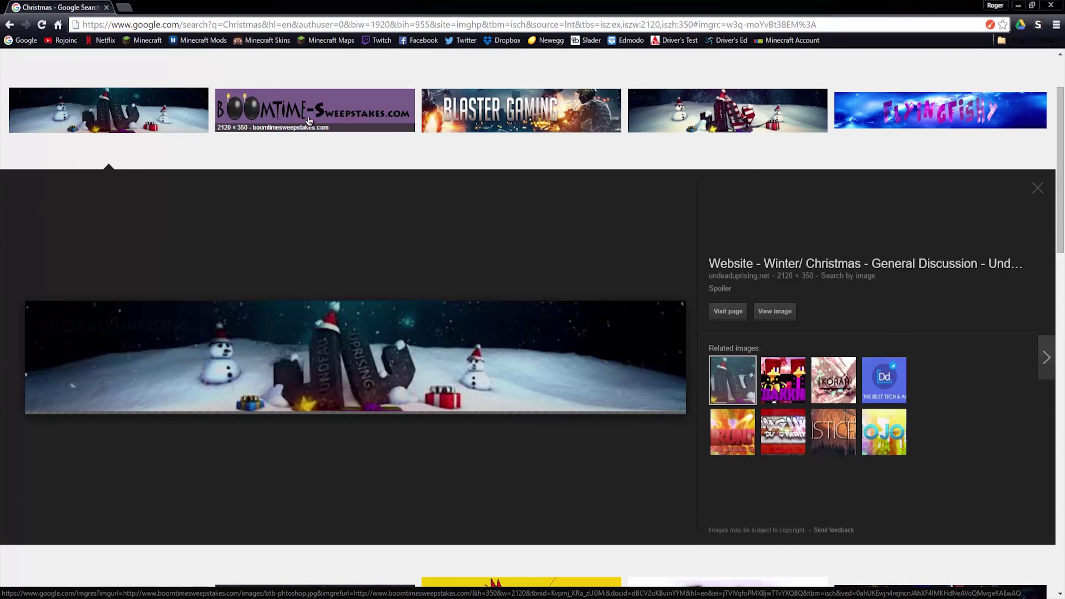
{"action": "left_click", "coordinate": [771, 122]}
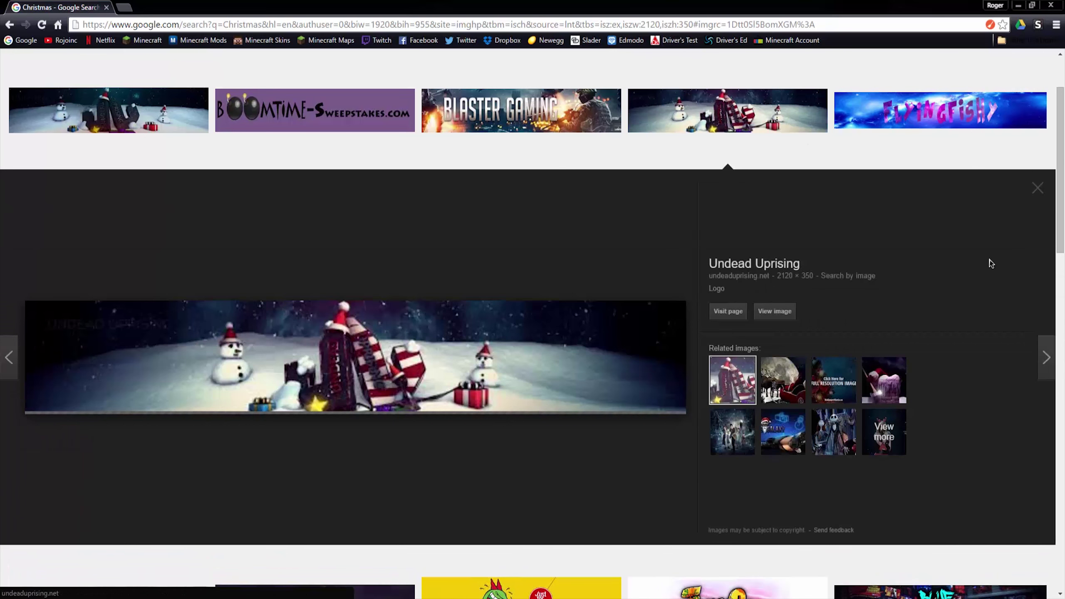
{"action": "left_click", "coordinate": [1037, 188]}
{"action": "left_click", "coordinate": [107, 444]}
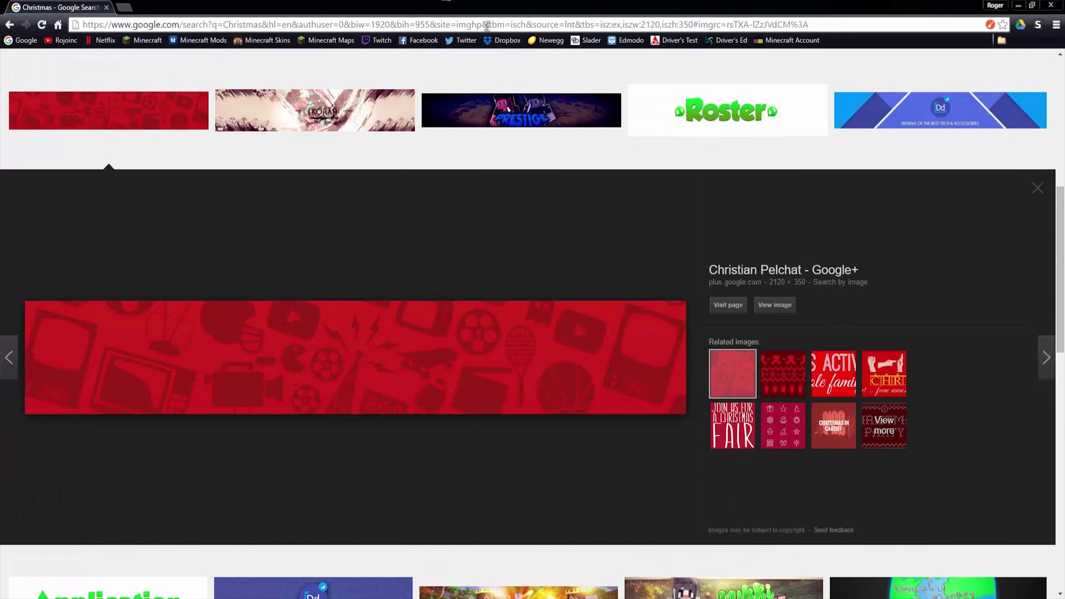
{"action": "key", "text": "Escape"}
{"action": "scroll", "coordinate": [633, 285], "scroll_direction": "up", "scroll_amount": 10}
{"action": "scroll", "coordinate": [528, 333], "scroll_direction": "down", "scroll_amount": 1}
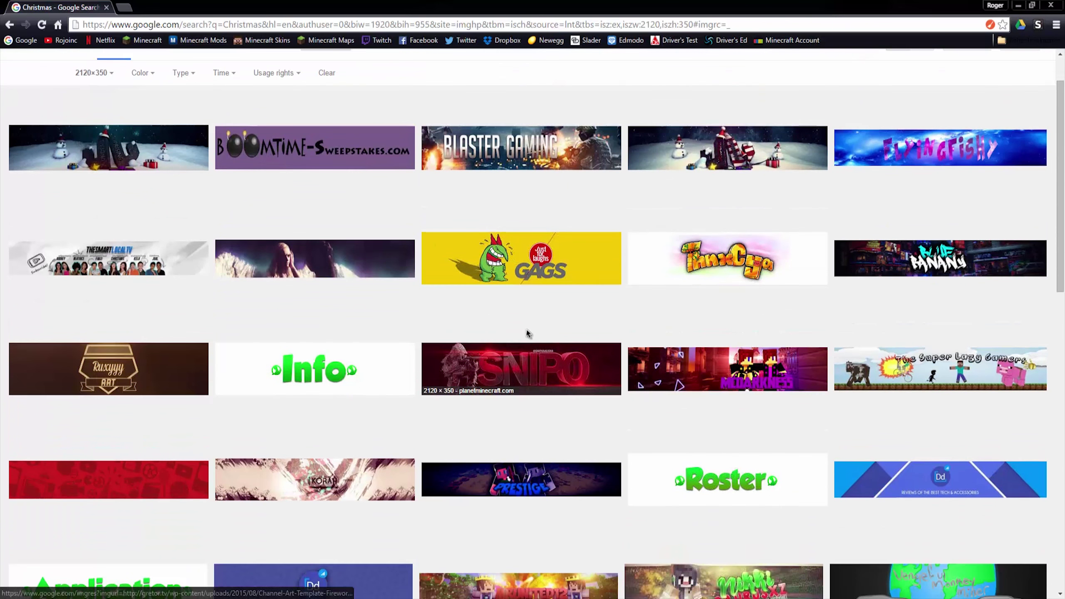
{"action": "scroll", "coordinate": [528, 333], "scroll_direction": "down", "scroll_amount": 8}
{"action": "scroll", "coordinate": [527, 333], "scroll_direction": "up", "scroll_amount": 4}
{"action": "scroll", "coordinate": [527, 334], "scroll_direction": "up", "scroll_amount": 10}
Clear the size filter and preview more Christmas images, such as the red ribbon tree
{"action": "left_click", "coordinate": [96, 129]}
{"action": "left_click", "coordinate": [96, 147]}
{"action": "scroll", "coordinate": [503, 294], "scroll_direction": "down", "scroll_amount": 3}
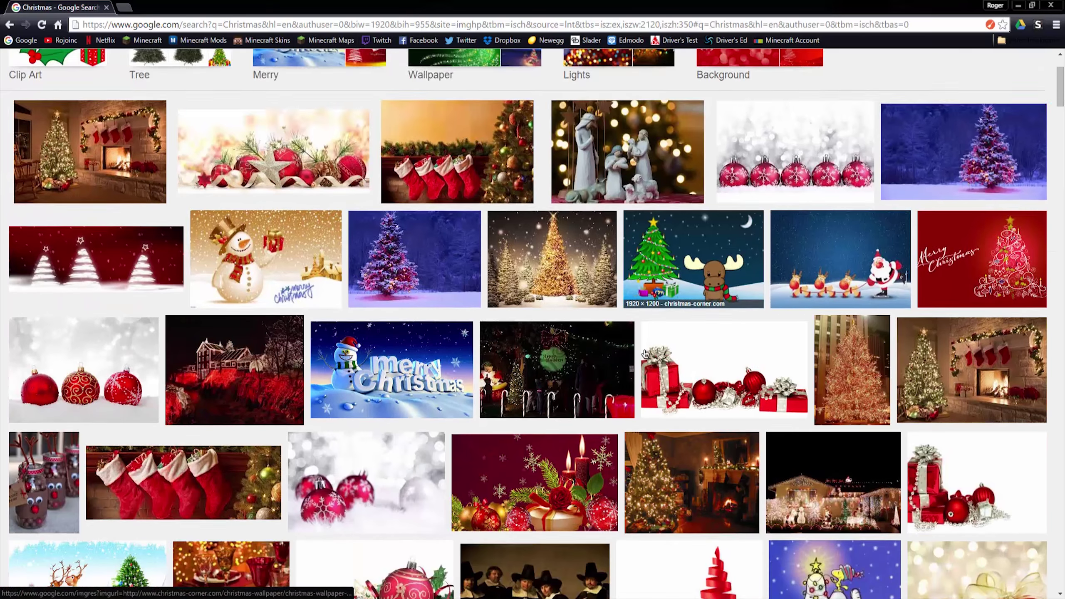
{"action": "scroll", "coordinate": [503, 293], "scroll_direction": "down", "scroll_amount": 3}
{"action": "left_click", "coordinate": [713, 419]}
{"action": "right_click", "coordinate": [484, 323]}
{"action": "key", "text": "Escape"}
{"action": "key", "text": "Escape"}
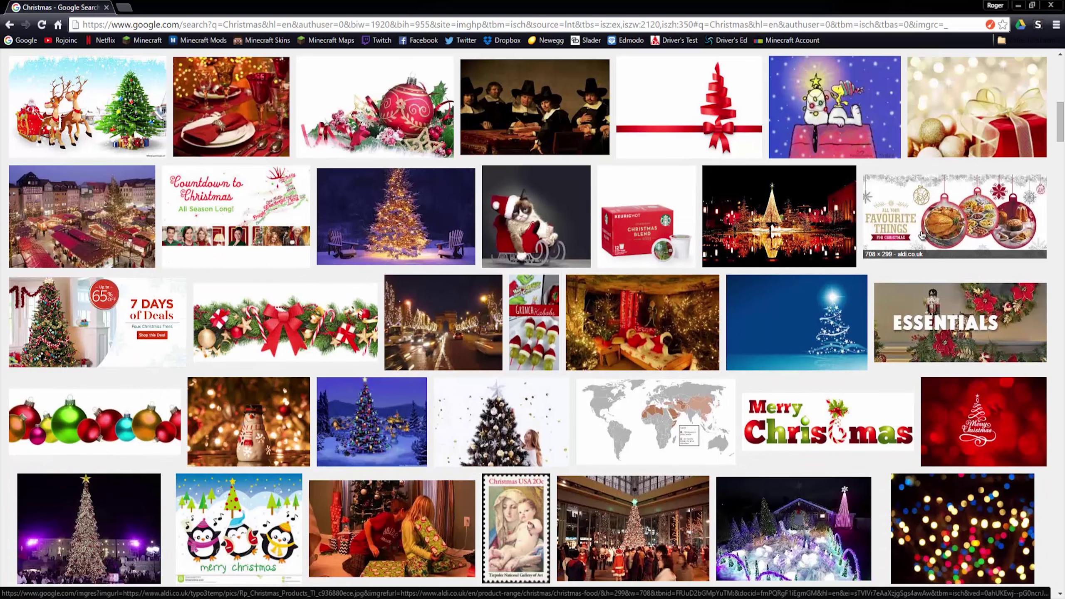
Save the Christmas garland image as 'Background'
{"action": "left_click", "coordinate": [321, 335]}
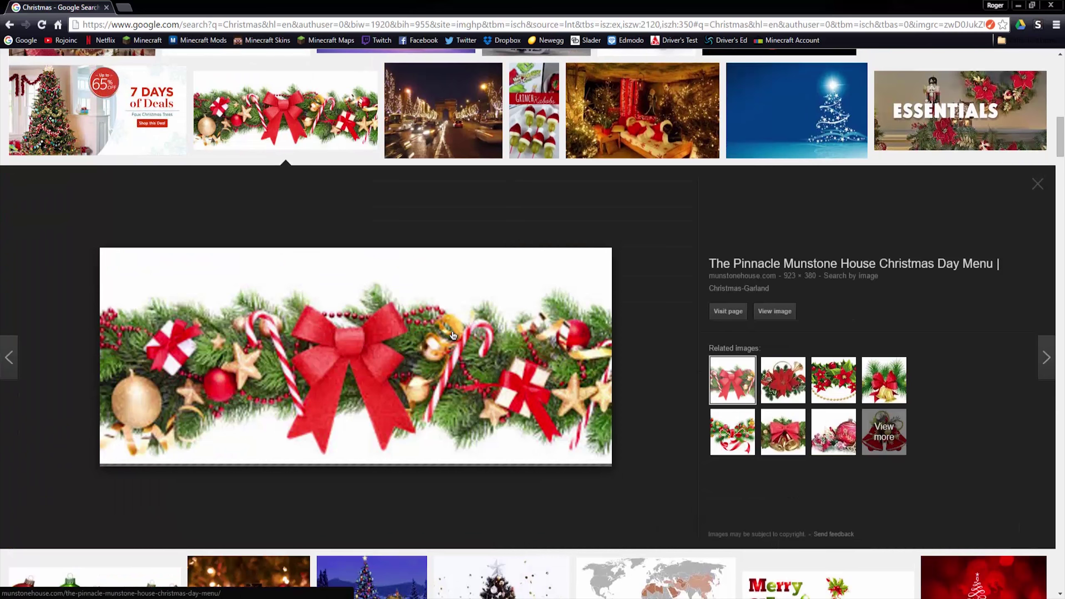
{"action": "right_click", "coordinate": [368, 371]}
{"action": "left_click", "coordinate": [405, 475]}
{"action": "type", "text": "Background"}
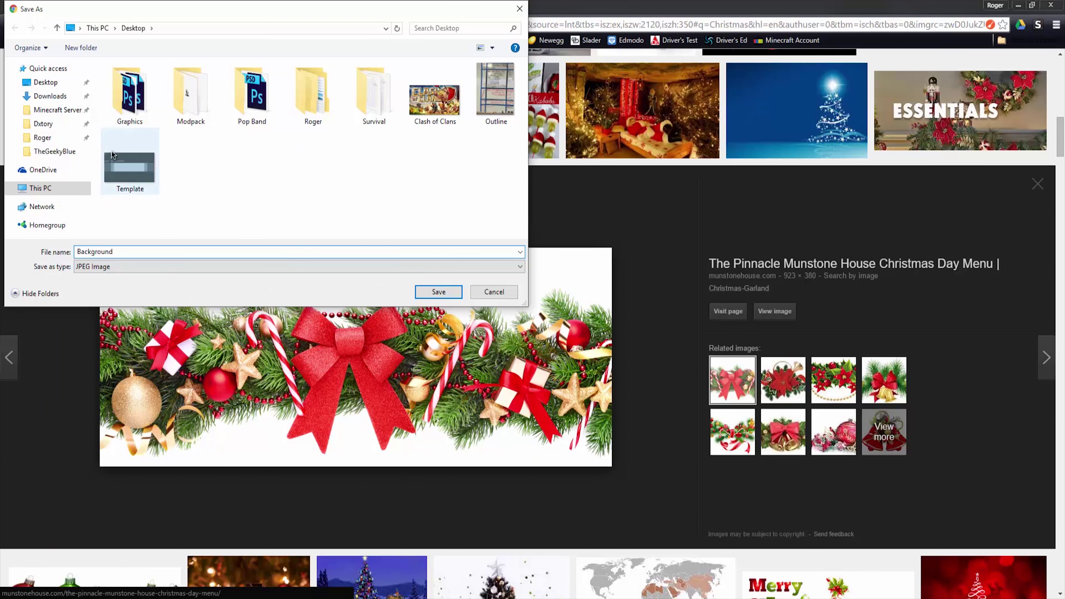
{"action": "key", "text": "Return"}
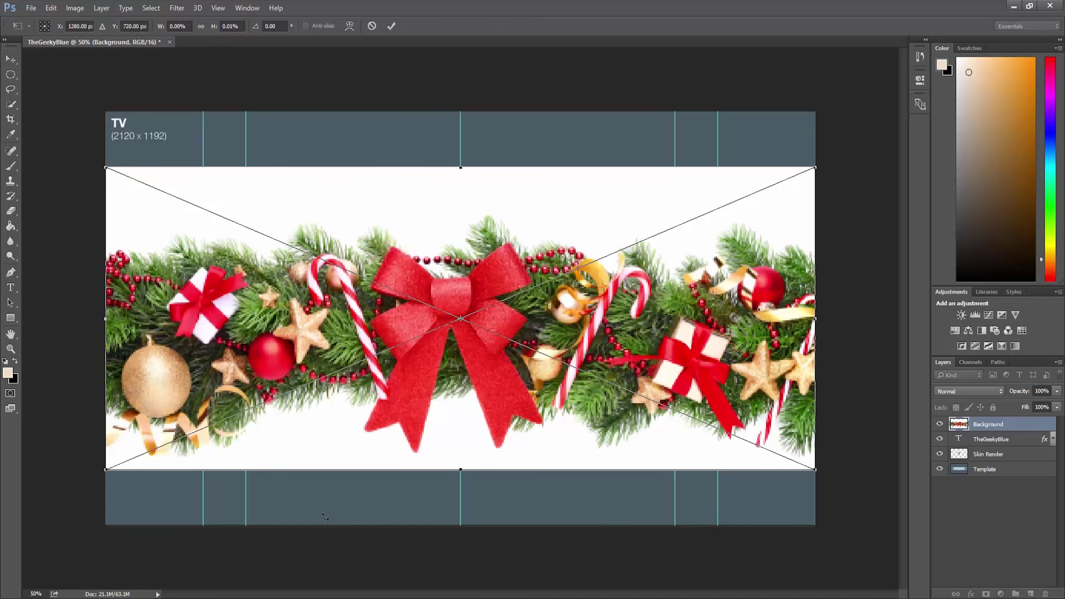
Commit the placed garland and scale it to the full banner width
{"action": "key", "text": "Return"}
{"action": "key", "text": "ctrl+t"}
{"action": "mouse_move", "coordinate": [815, 167]}
{"action": "left_mouse_down"}
{"action": "mouse_move", "coordinate": [780, 174]}
{"action": "mouse_move", "coordinate": [814, 168]}
{"action": "left_mouse_up"}
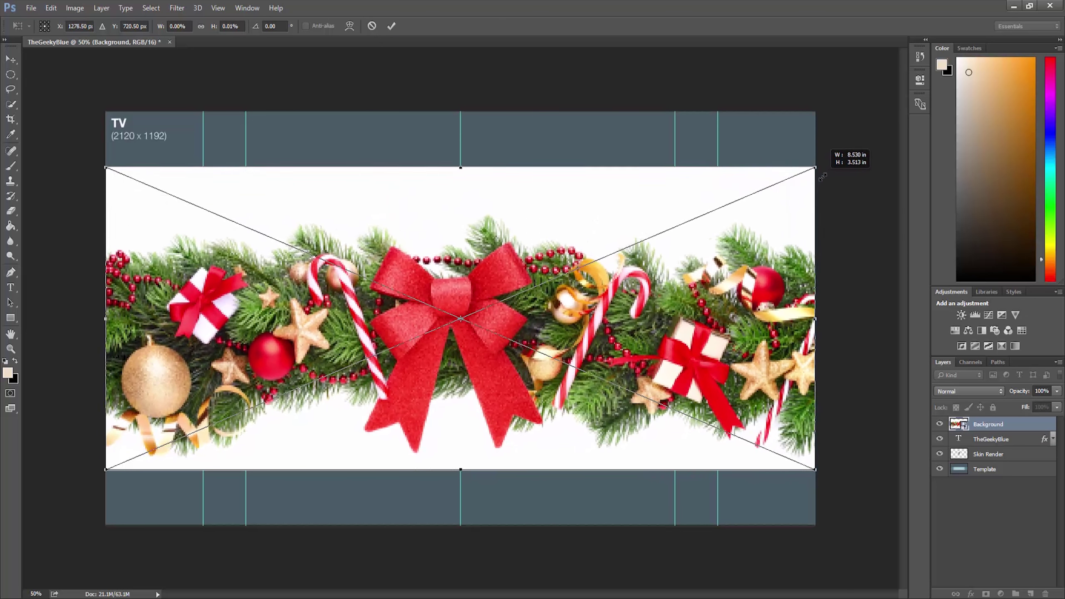
{"action": "key", "text": "Return"}
Crop the canvas to the garland's top and bottom edges
{"action": "key", "text": "c"}
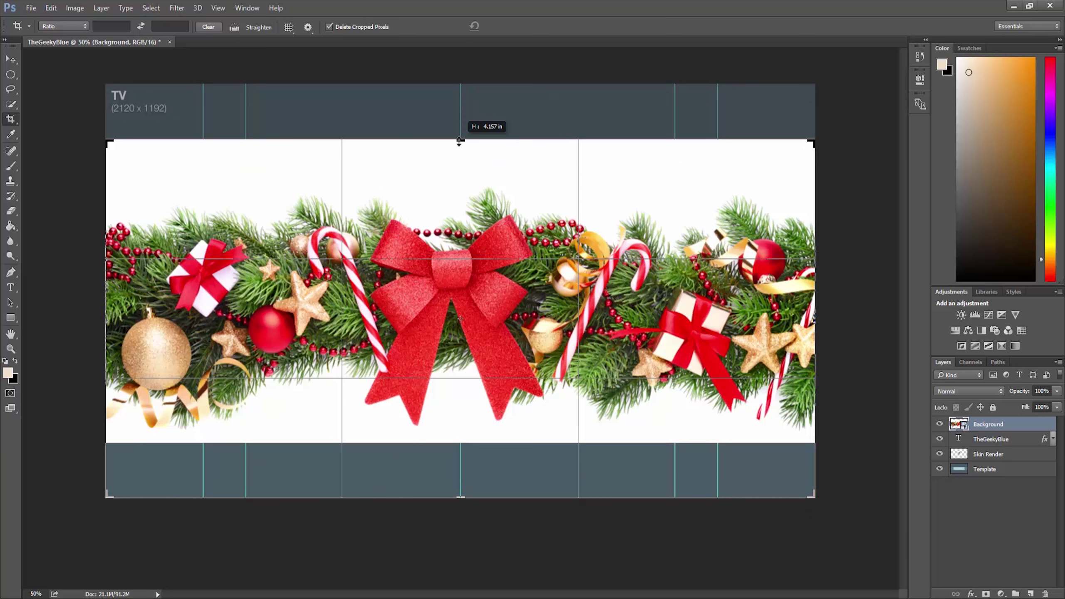
{"action": "left_click_drag", "start_coordinate": [460, 112], "coordinate": [461, 161]}
{"action": "left_click_drag", "start_coordinate": [460, 524], "coordinate": [461, 429]}
{"action": "left_click", "coordinate": [512, 27]}
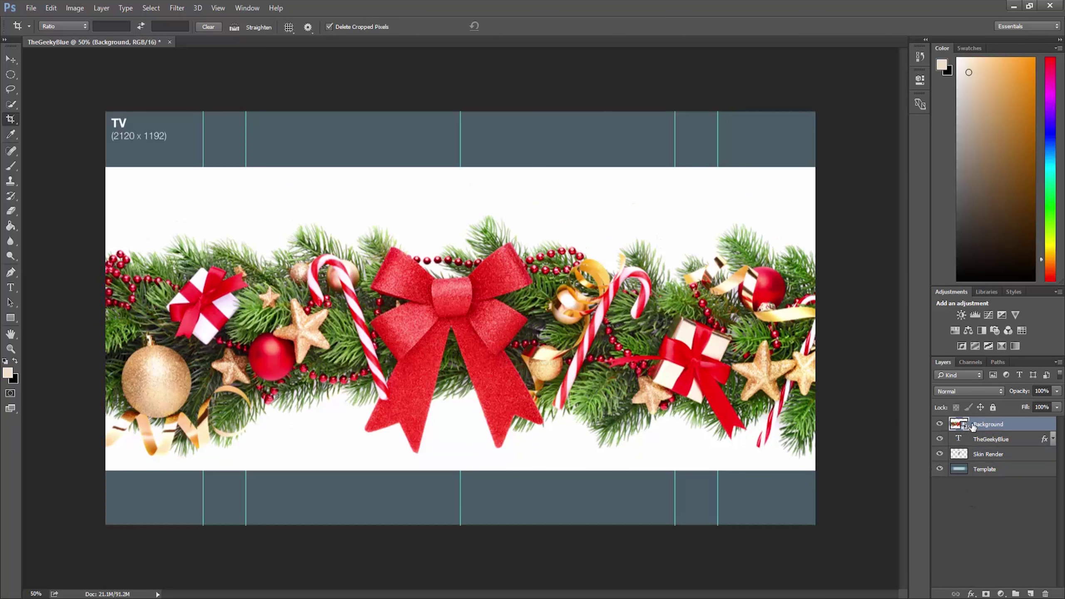
{"action": "left_click", "coordinate": [947, 521]}
{"action": "key", "text": "m"}
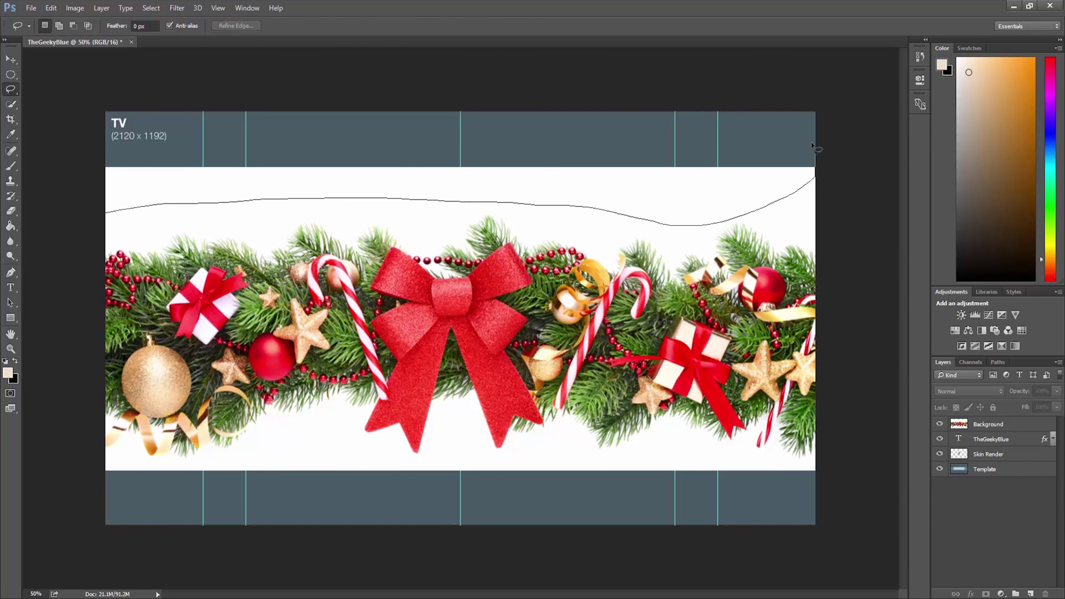
Delete the white area above the garland with a freehand selection
{"action": "left_click_drag", "start_coordinate": [108, 214], "coordinate": [110, 216]}
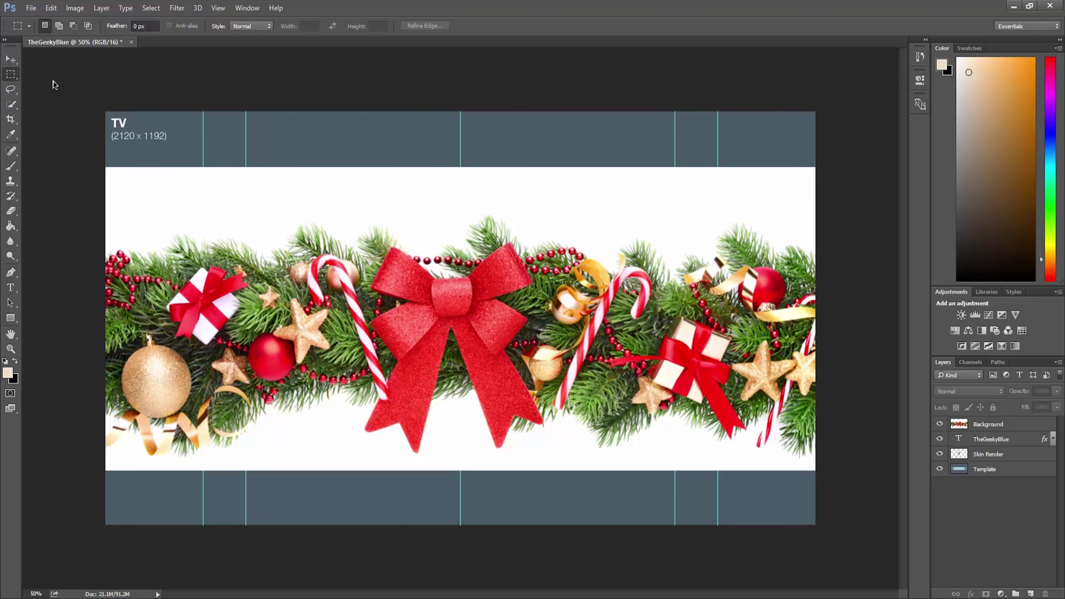
{"action": "right_click", "coordinate": [658, 205]}
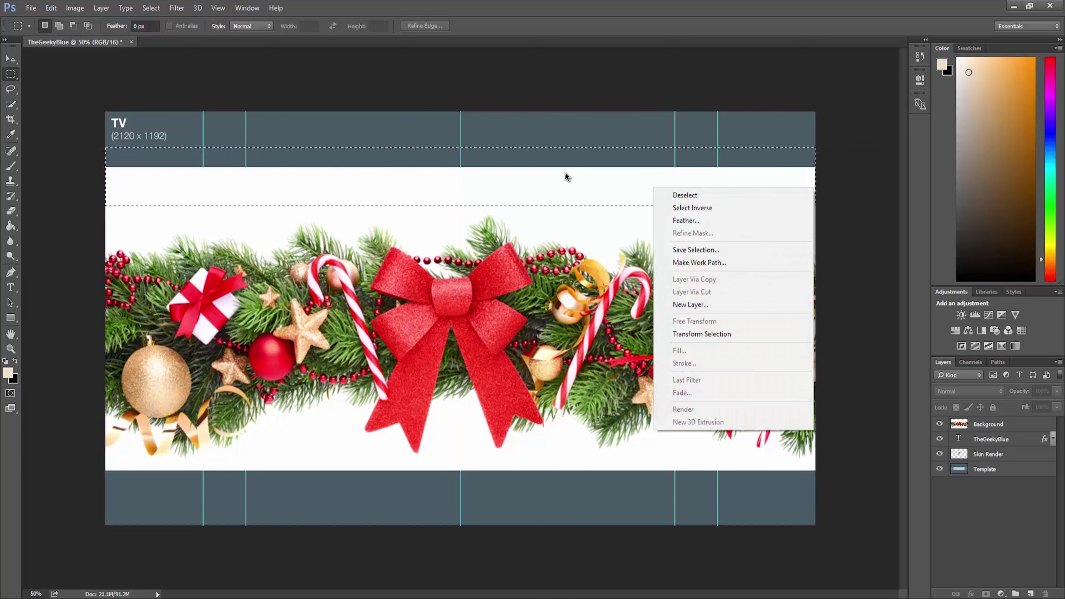
{"action": "left_click", "coordinate": [565, 172]}
{"action": "key", "text": "Delete"}
{"action": "key", "text": "v"}
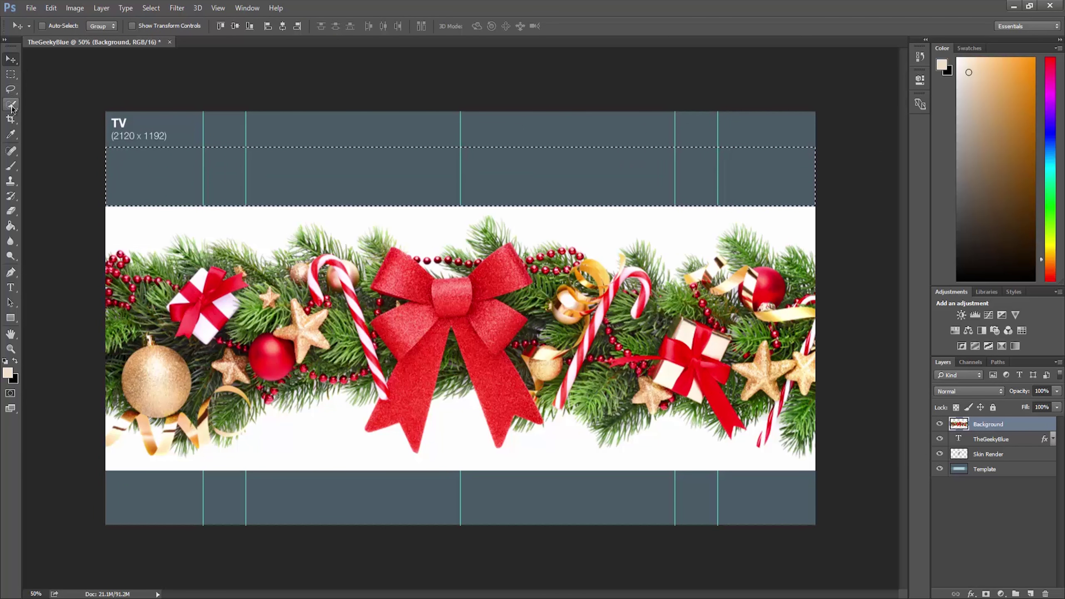
{"action": "key", "text": "ctrl+d"}
Quick-select and delete the remaining white areas above and below the garland
{"action": "left_click", "coordinate": [11, 106]}
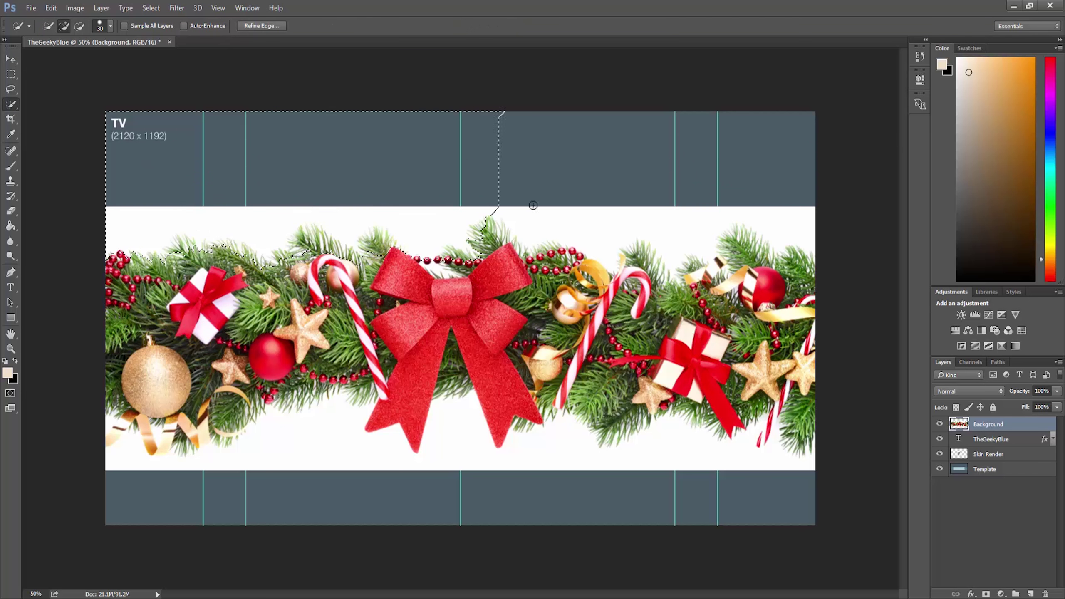
{"action": "left_click_drag", "start_coordinate": [533, 205], "coordinate": [788, 222]}
{"action": "key", "text": "Delete"}
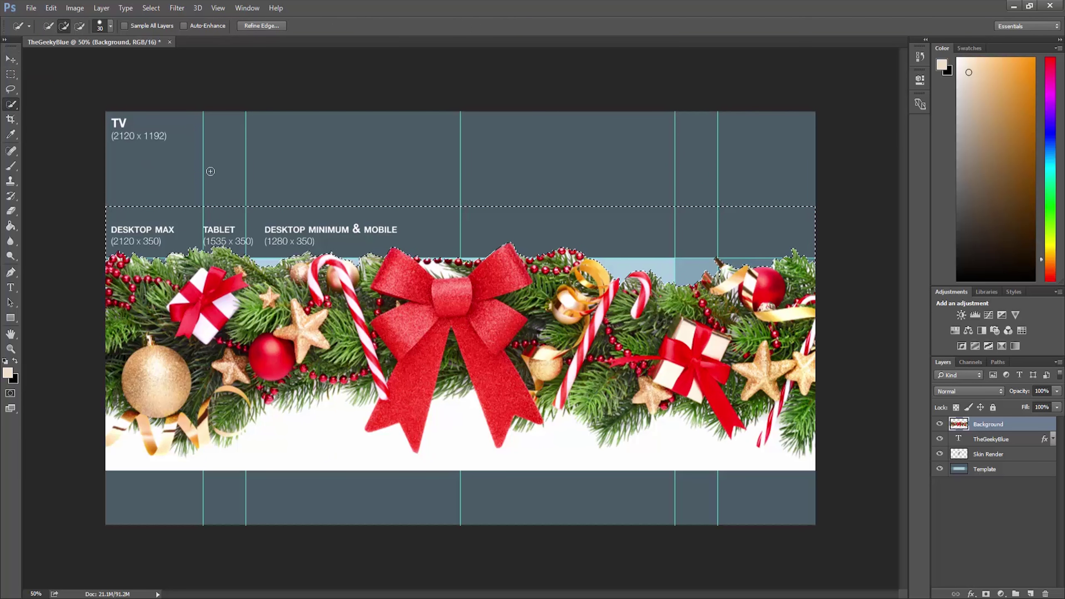
{"action": "key", "text": "ctrl+d"}
{"action": "key", "text": "Delete"}
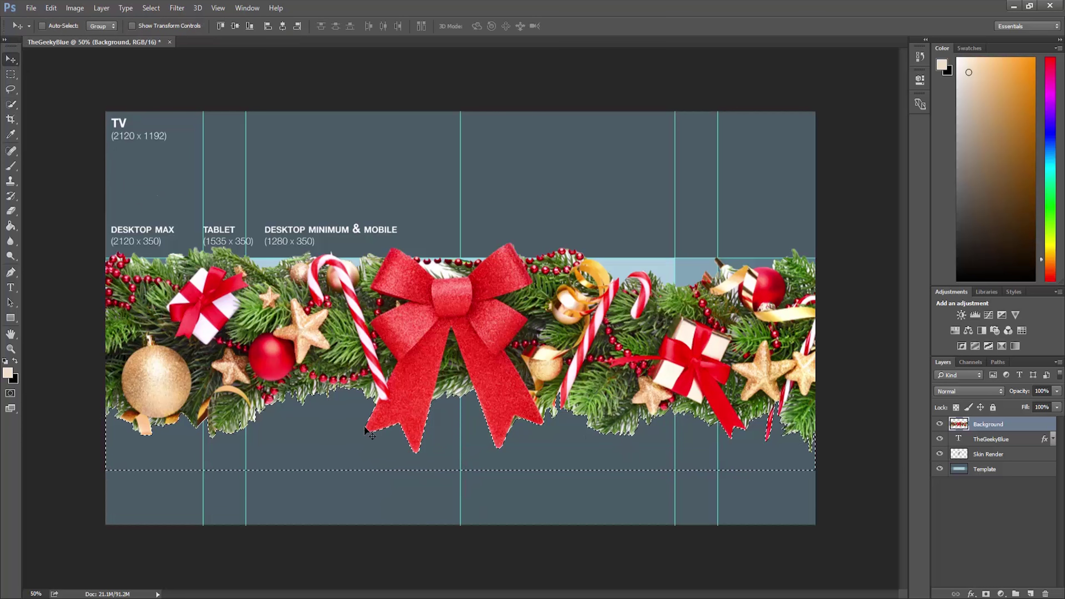
{"action": "left_click", "coordinate": [12, 73]}
{"action": "right_click", "coordinate": [344, 190]}
{"action": "left_click", "coordinate": [365, 197]}
Squash the garland vertically to fit the banner strip
{"action": "key", "text": "ctrl+t"}
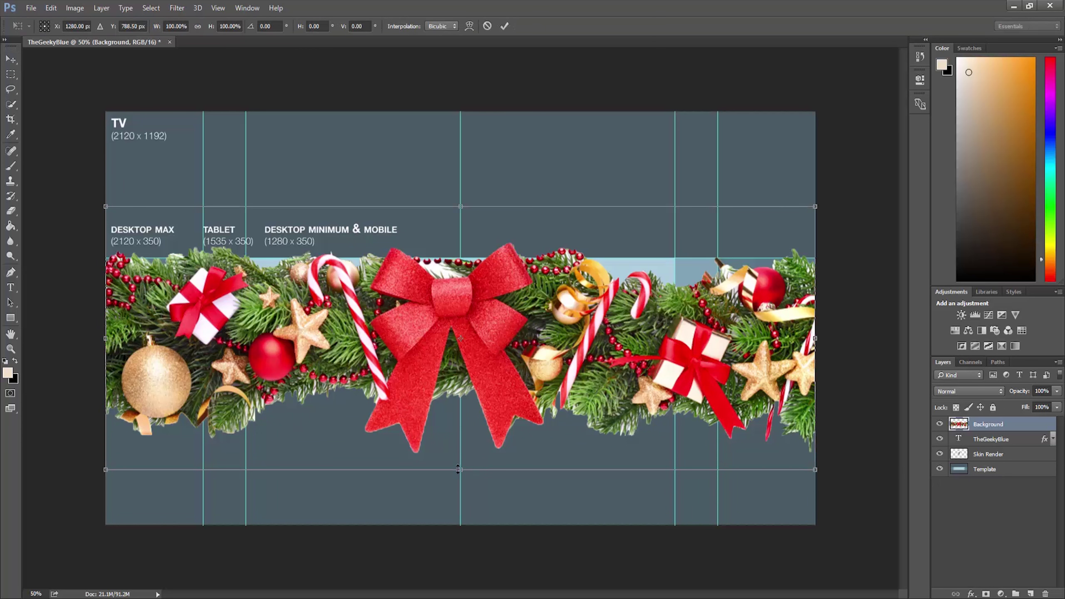
{"action": "left_click_drag", "start_coordinate": [461, 472], "coordinate": [461, 389]}
{"action": "left_click_drag", "start_coordinate": [460, 213], "coordinate": [462, 230]}
{"action": "key", "text": "Return"}
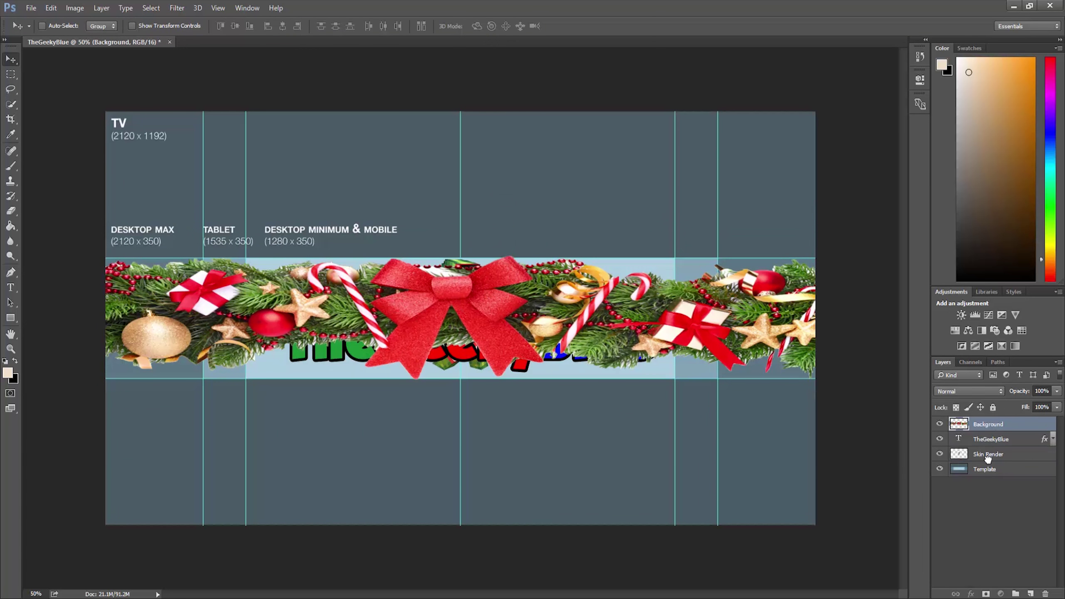
Move the garland below Skin Render and clear the selected band on the Template layer
{"action": "left_click_drag", "start_coordinate": [988, 423], "coordinate": [989, 447]}
{"action": "left_click", "coordinate": [984, 469]}
{"action": "key", "text": "m"}
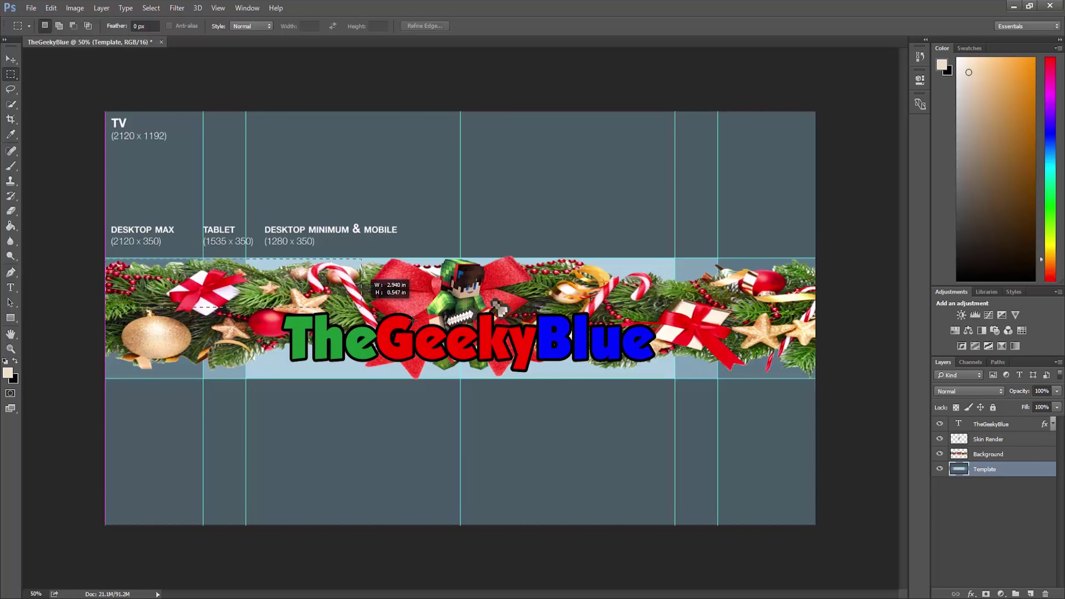
{"action": "key", "text": "Delete"}
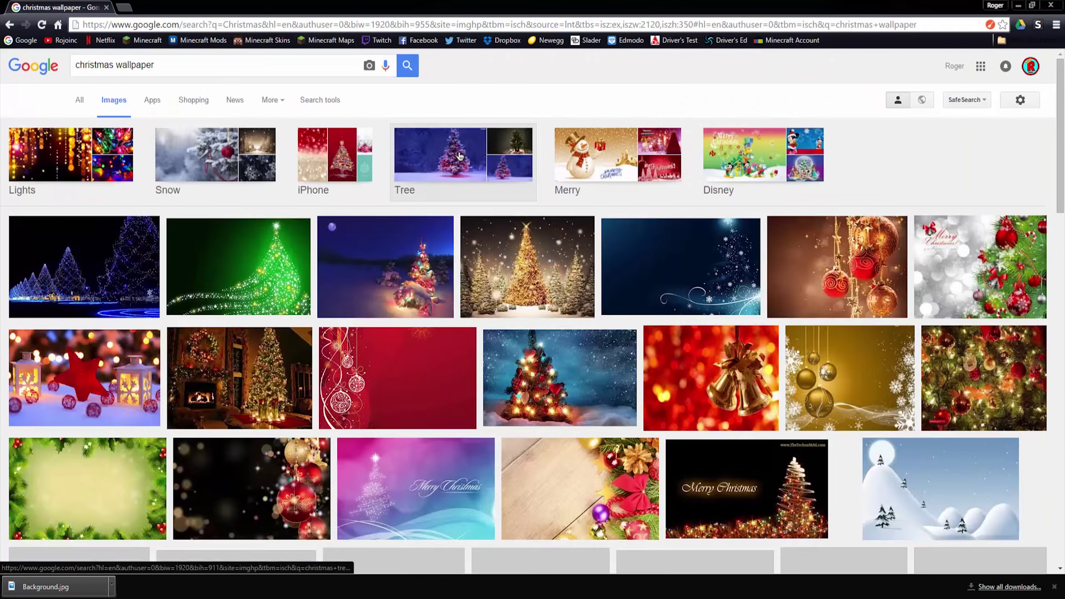
Search 'Background' and save the rainbow sparkle image as Backdrop
{"action": "left_click", "coordinate": [270, 260]}
{"action": "key", "text": "Escape"}
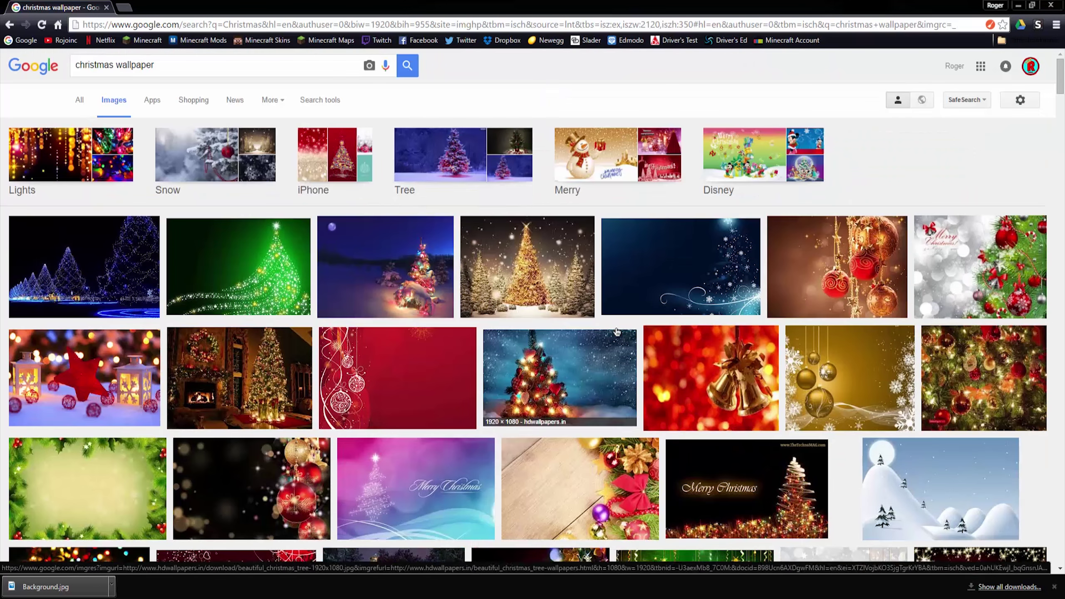
{"action": "type", "text": "Background"}
{"action": "key", "text": "Return"}
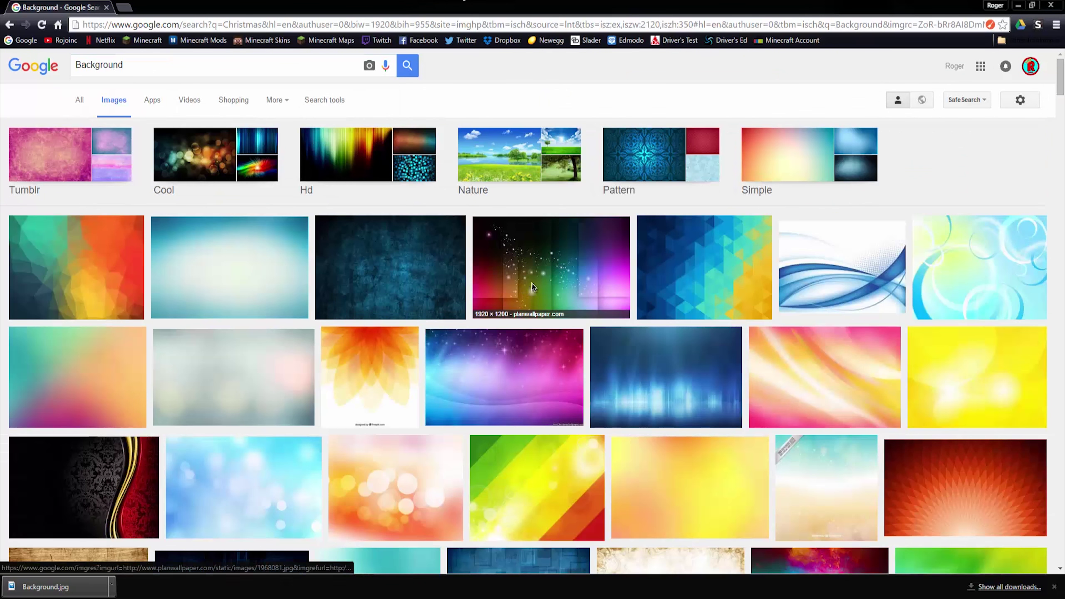
{"action": "left_click", "coordinate": [550, 273]}
{"action": "right_click", "coordinate": [415, 301]}
{"action": "left_click", "coordinate": [468, 386]}
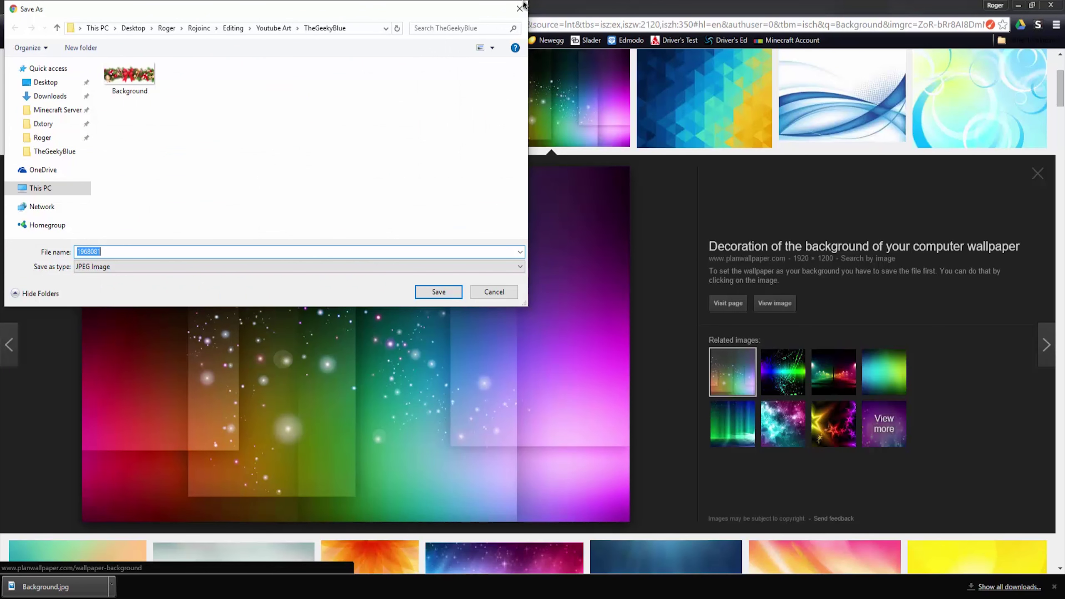
{"action": "type", "text": "Backdrop"}
{"action": "key", "text": "Return"}
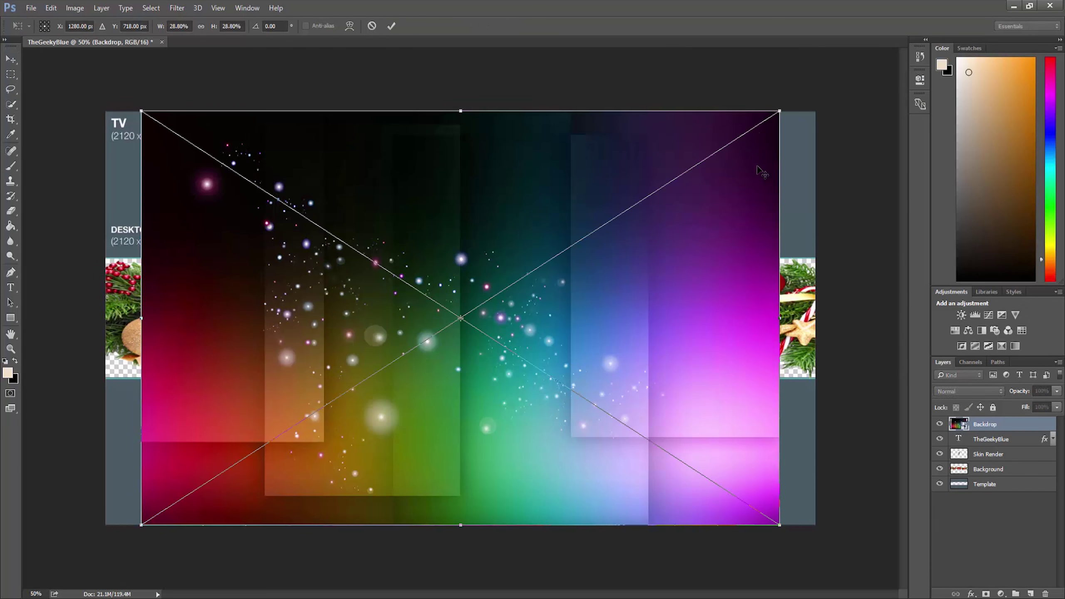
Scale the placed backdrop to cover the canvas and rasterize the Backdrop layer
{"action": "left_click_drag", "start_coordinate": [915, 107], "coordinate": [823, 97]}
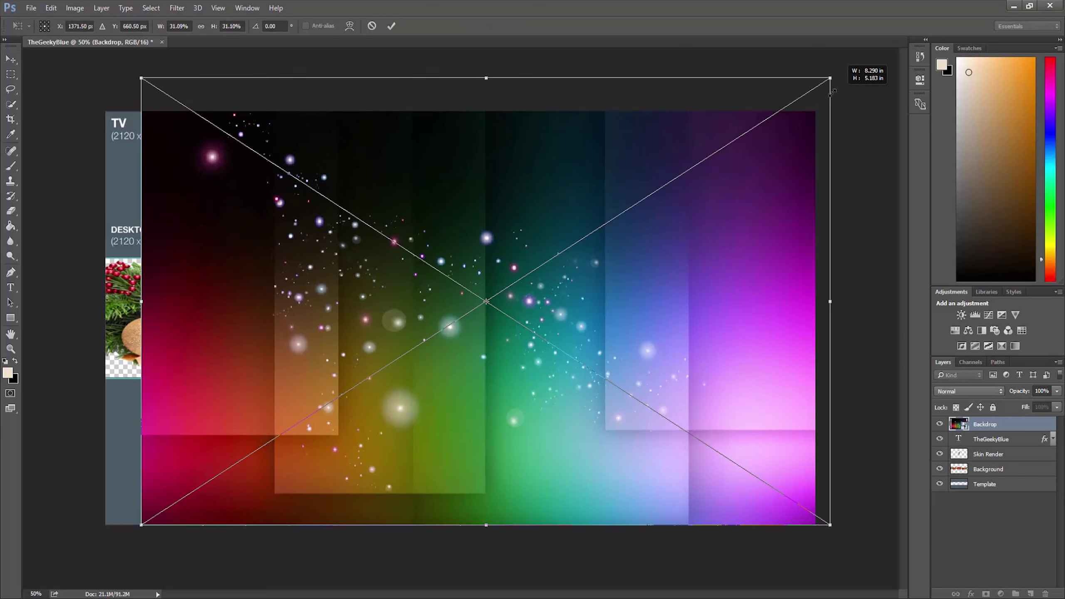
{"action": "left_click_drag", "start_coordinate": [524, 283], "coordinate": [503, 182]}
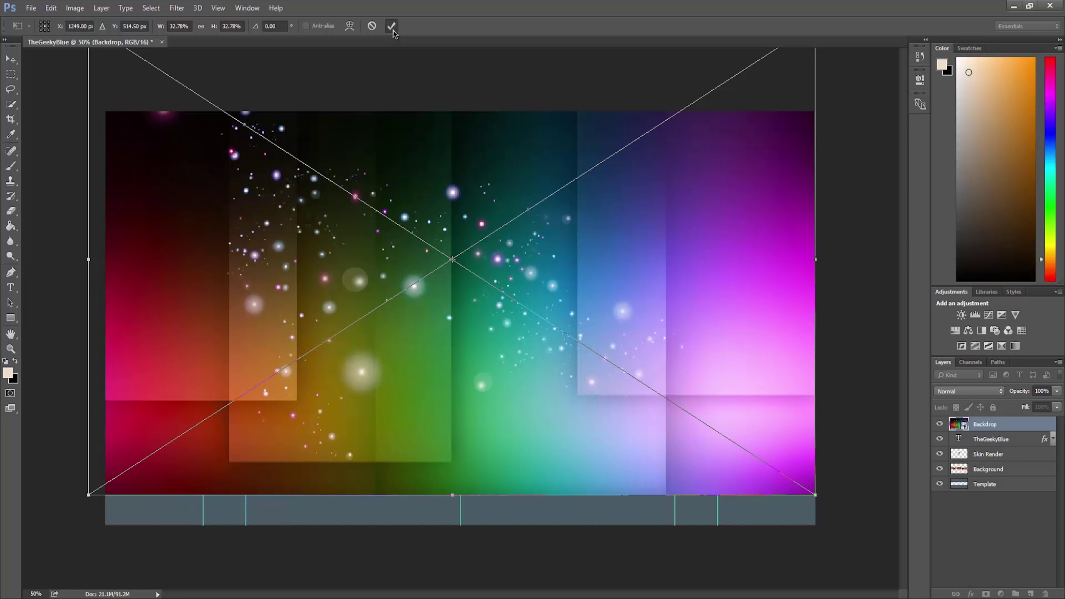
{"action": "key", "text": "Return"}
{"action": "right_click", "coordinate": [968, 423]}
{"action": "left_click", "coordinate": [848, 258]}
Move the garland above Backdrop and erase the backdrop above and below the strip
{"action": "left_click", "coordinate": [987, 470]}
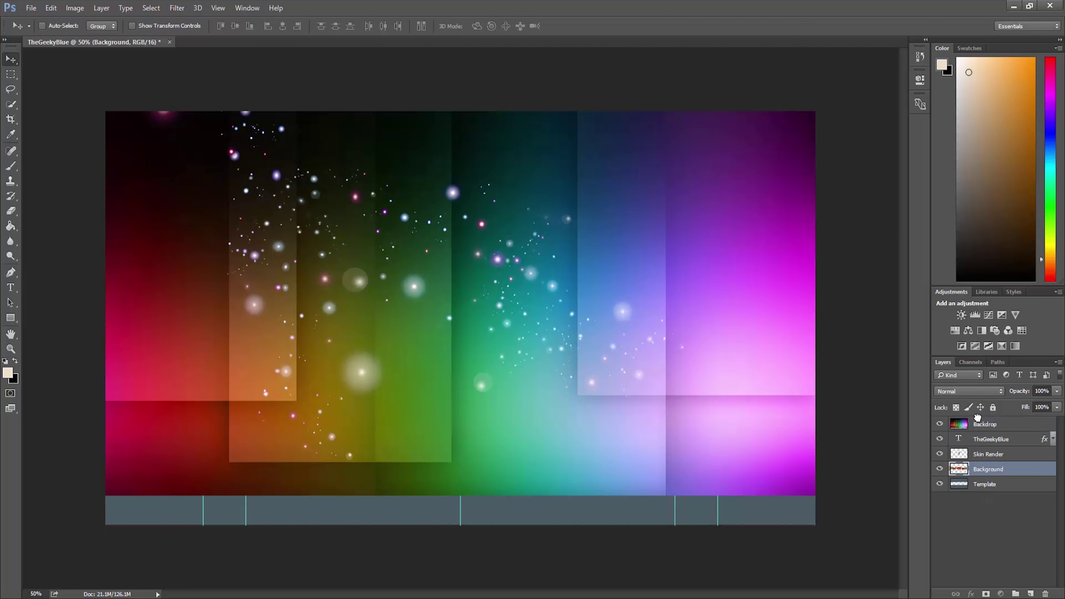
{"action": "left_click_drag", "start_coordinate": [987, 469], "coordinate": [977, 417]}
{"action": "key", "text": "alt+bracketleft"}
{"action": "left_click", "coordinate": [11, 74]}
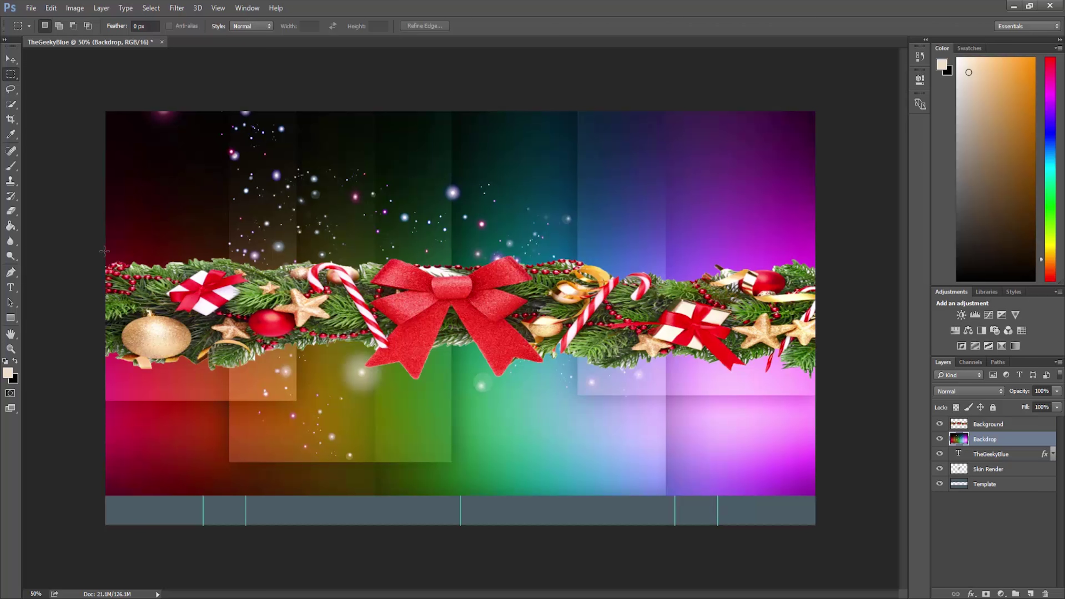
{"action": "left_click_drag", "start_coordinate": [786, 119], "coordinate": [822, 107]}
{"action": "key", "text": "Delete"}
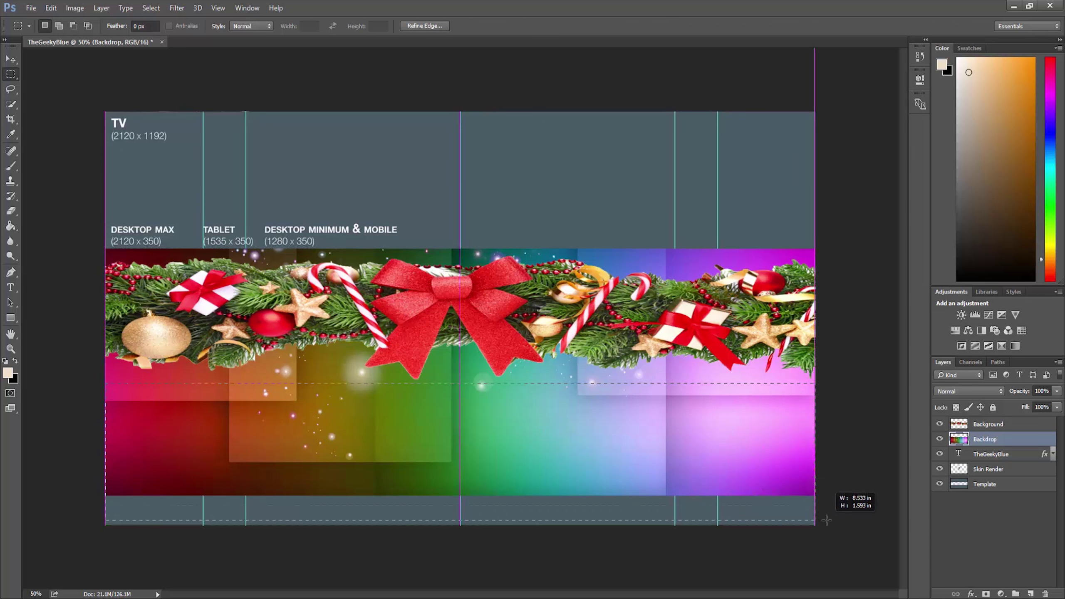
{"action": "left_click_drag", "start_coordinate": [100, 380], "coordinate": [828, 529]}
{"action": "key", "text": "Delete"}
Toggle Backdrop visibility and shift the rectangular selection band upward
{"action": "key", "text": "v"}
{"action": "left_click_drag", "start_coordinate": [940, 440], "coordinate": [940, 424]}
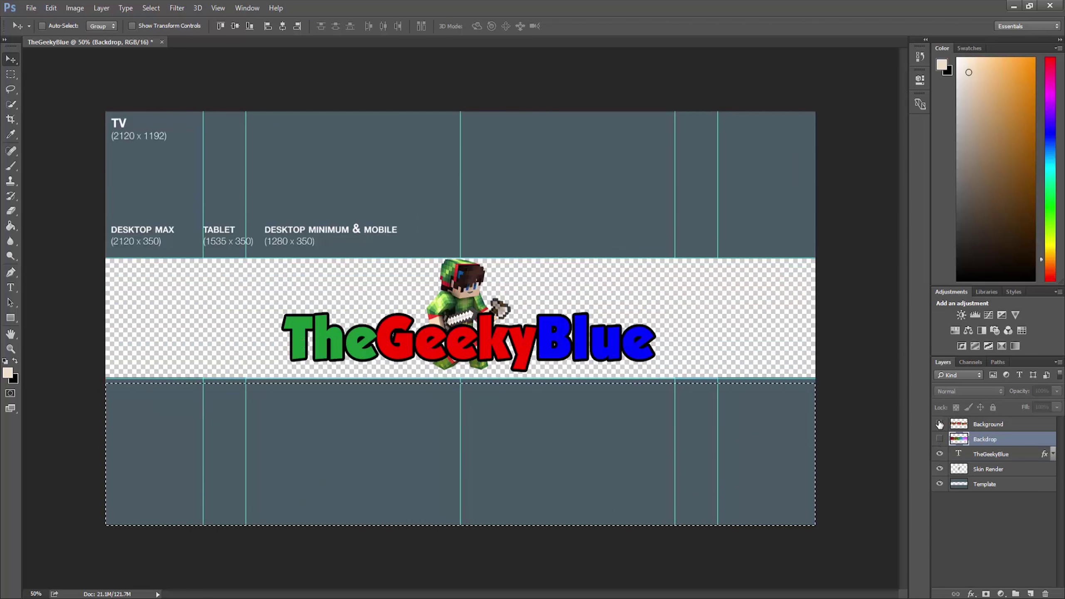
{"action": "left_click", "coordinate": [940, 439]}
{"action": "left_click", "coordinate": [806, 406]}
{"action": "left_click", "coordinate": [534, 231]}
{"action": "key", "text": "m"}
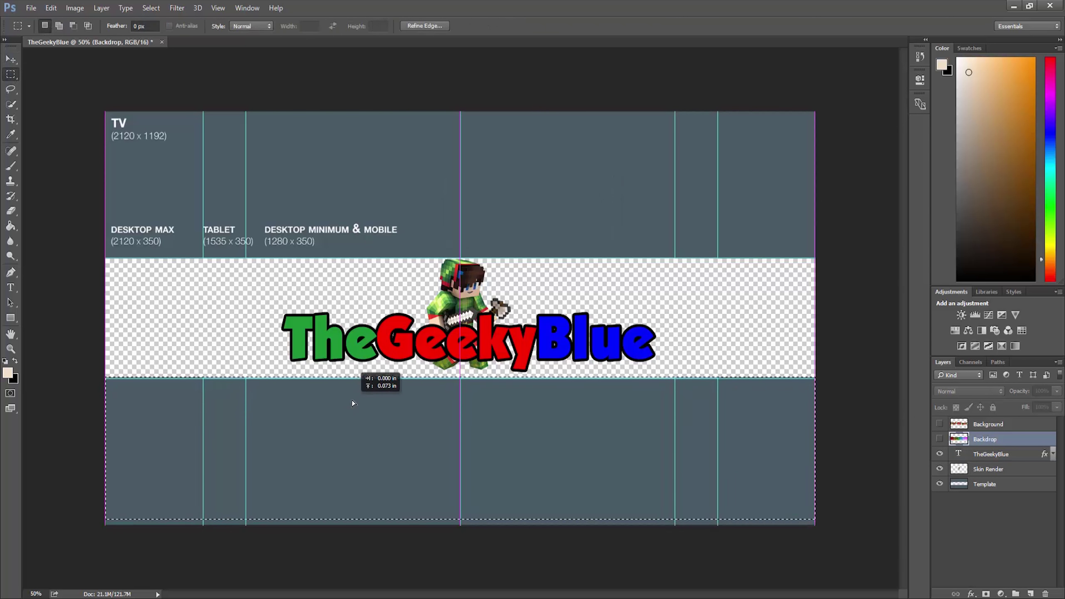
{"action": "left_click_drag", "start_coordinate": [351, 405], "coordinate": [352, 401]}
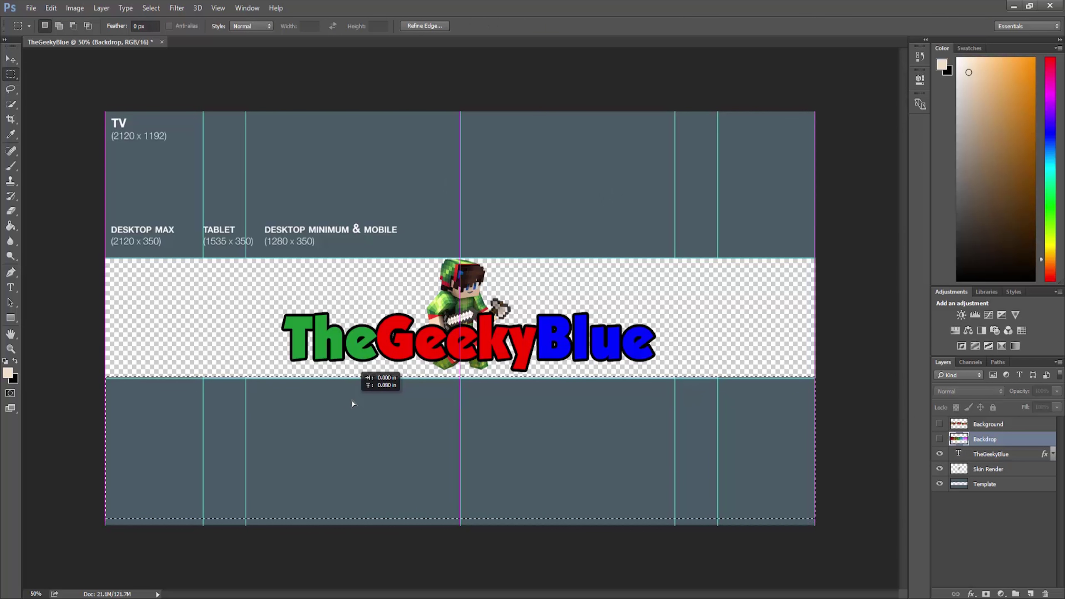
{"action": "left_click", "coordinate": [940, 439]}
{"action": "left_click", "coordinate": [940, 439]}
{"action": "left_click_drag", "start_coordinate": [562, 412], "coordinate": [563, 293]}
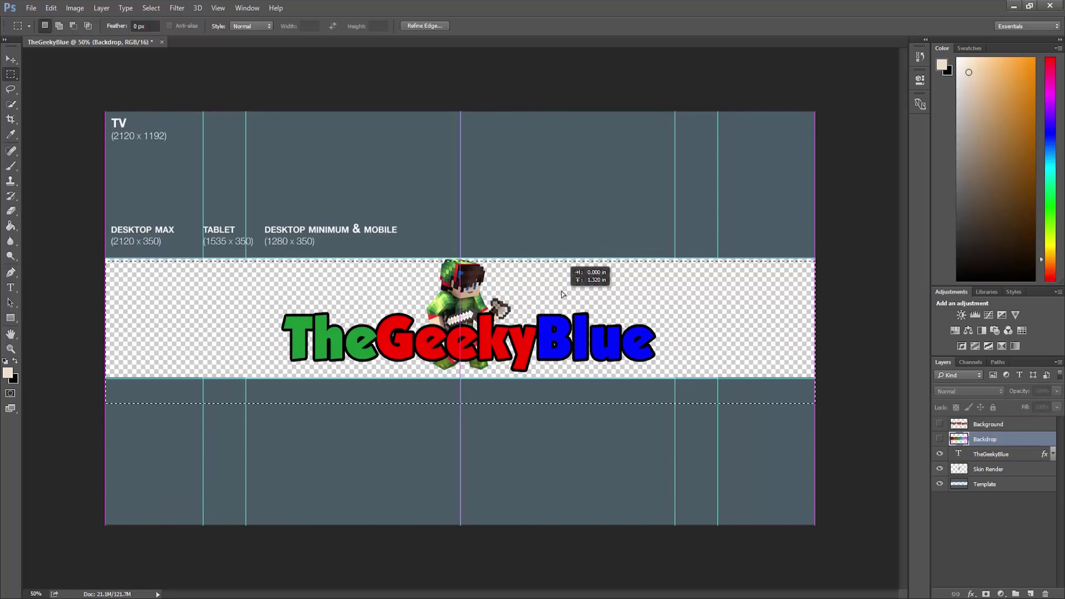
{"action": "left_click_drag", "start_coordinate": [558, 167], "coordinate": [558, 157]}
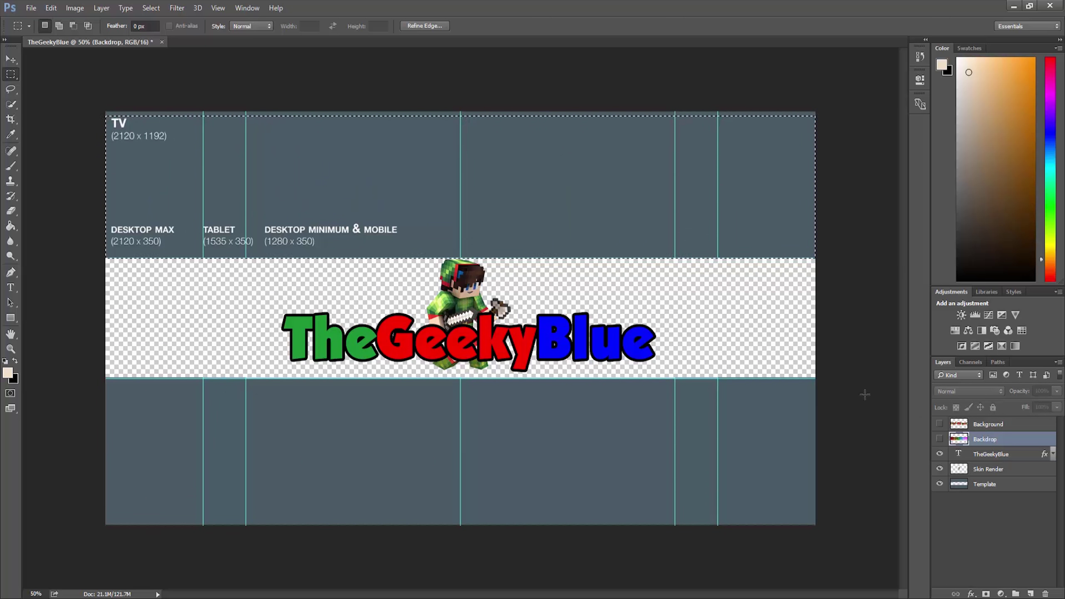
Show the garland and backdrop, move them below Skin Render, and hide Template
{"action": "left_click", "coordinate": [940, 439]}
{"action": "key", "text": "v"}
{"action": "left_click", "coordinate": [940, 423]}
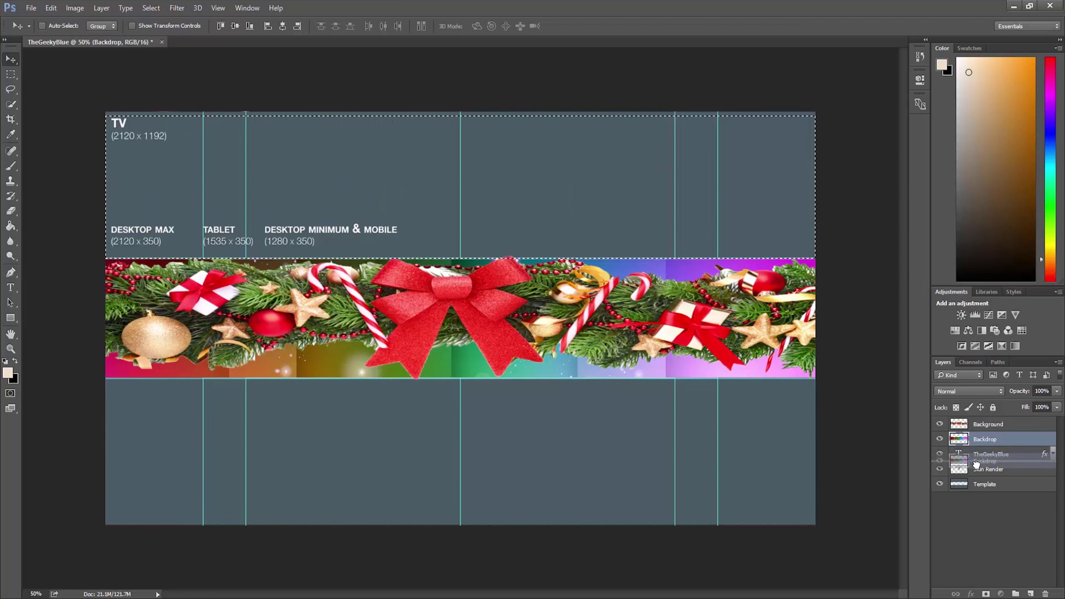
{"action": "left_click_drag", "start_coordinate": [977, 463], "coordinate": [977, 472]}
{"action": "key", "text": "ctrl+d"}
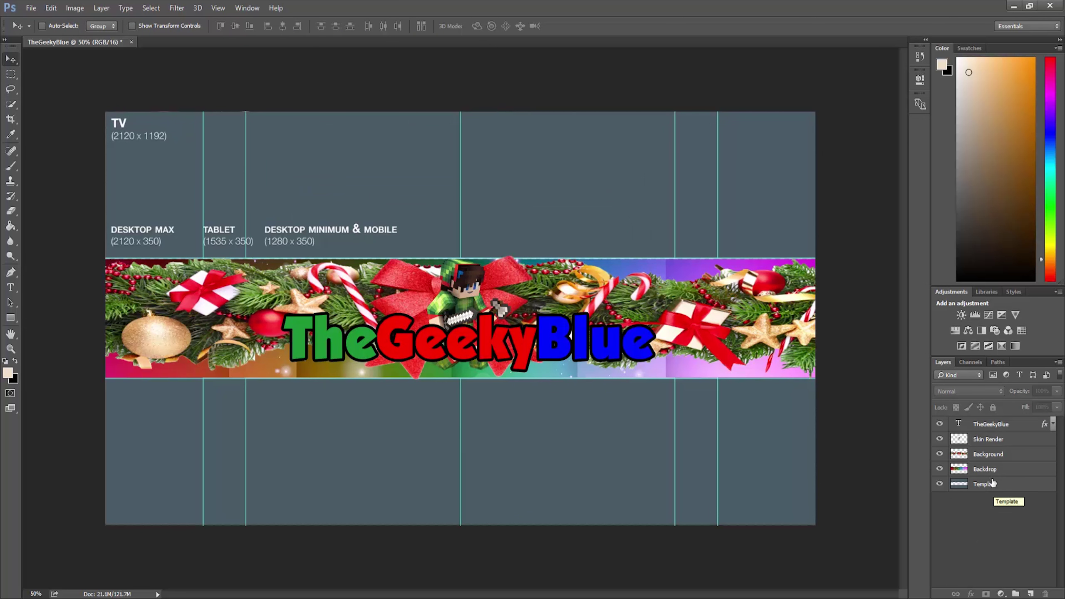
{"action": "left_click", "coordinate": [940, 484]}
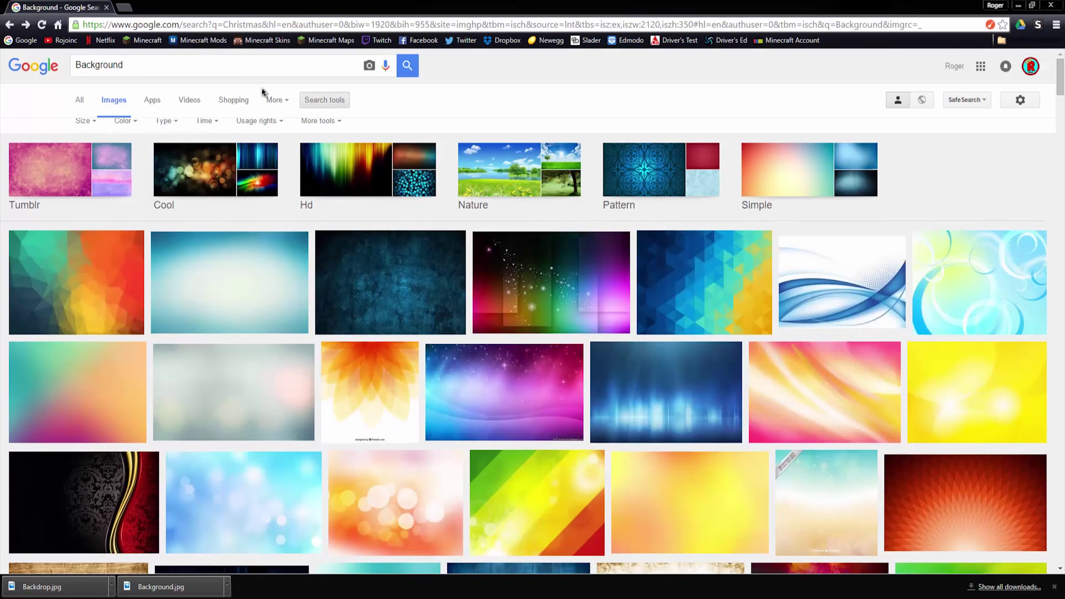
Filter images to 2560×1440 and search for 'Christmas'
{"action": "type", "text": "440"}
{"action": "key", "text": "Return"}
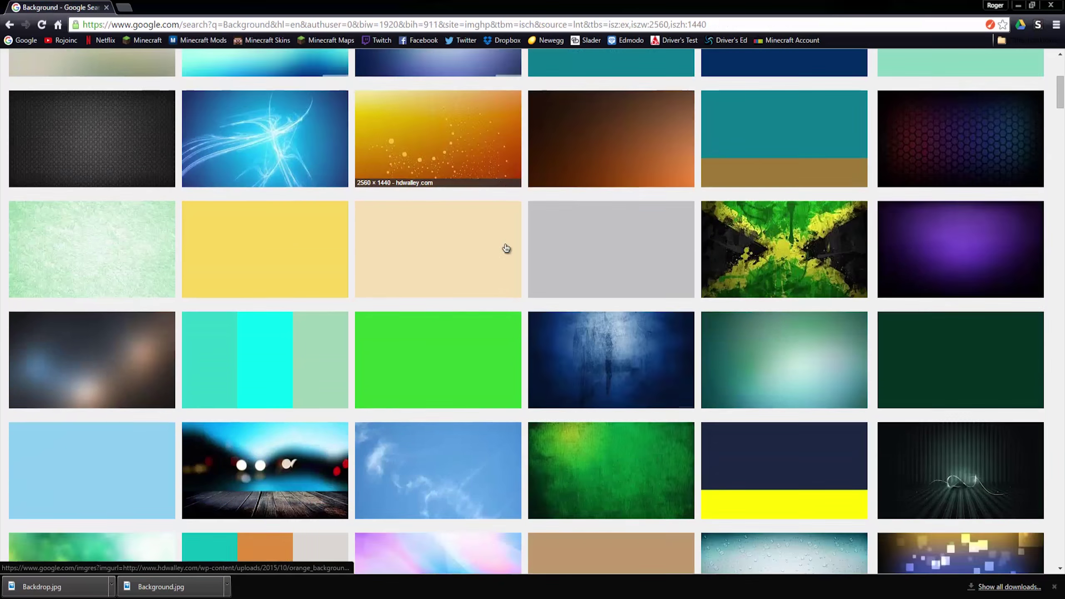
{"action": "type", "text": "Christmas"}
{"action": "key", "text": "Return"}
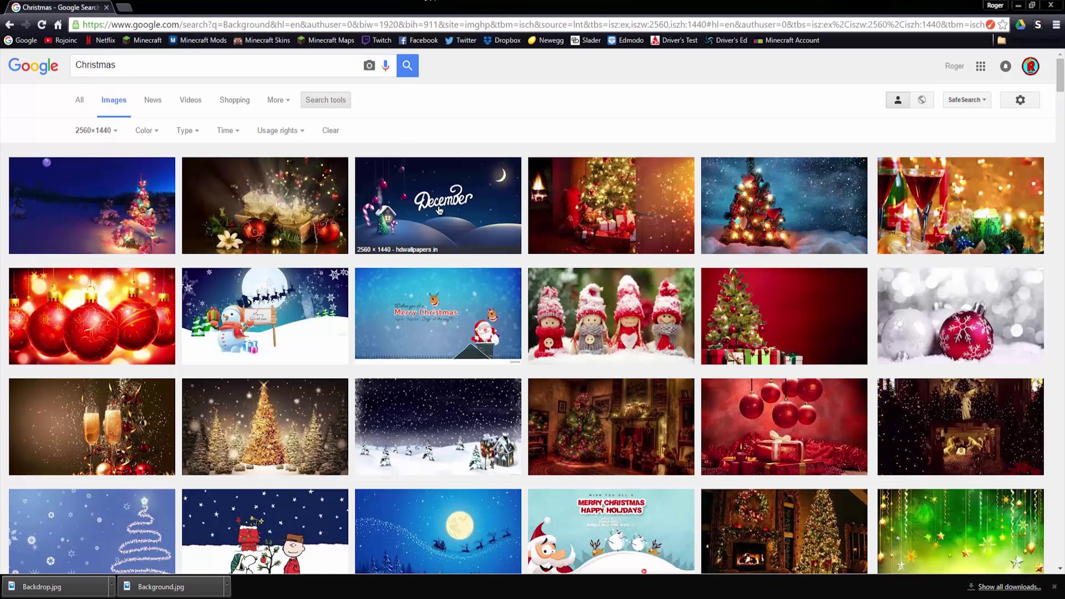
Save the snowy Christmas tree wallpaper as 'Christmas'
{"action": "left_click", "coordinate": [812, 191]}
{"action": "key", "text": "Escape"}
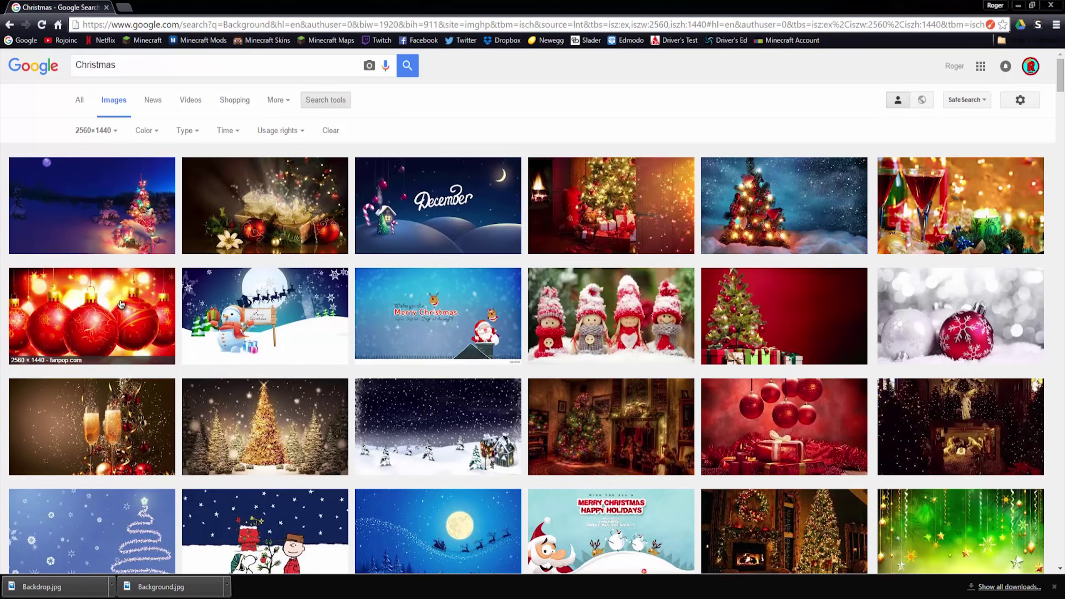
{"action": "left_click", "coordinate": [809, 209]}
{"action": "right_click", "coordinate": [388, 294]}
{"action": "left_click", "coordinate": [419, 379]}
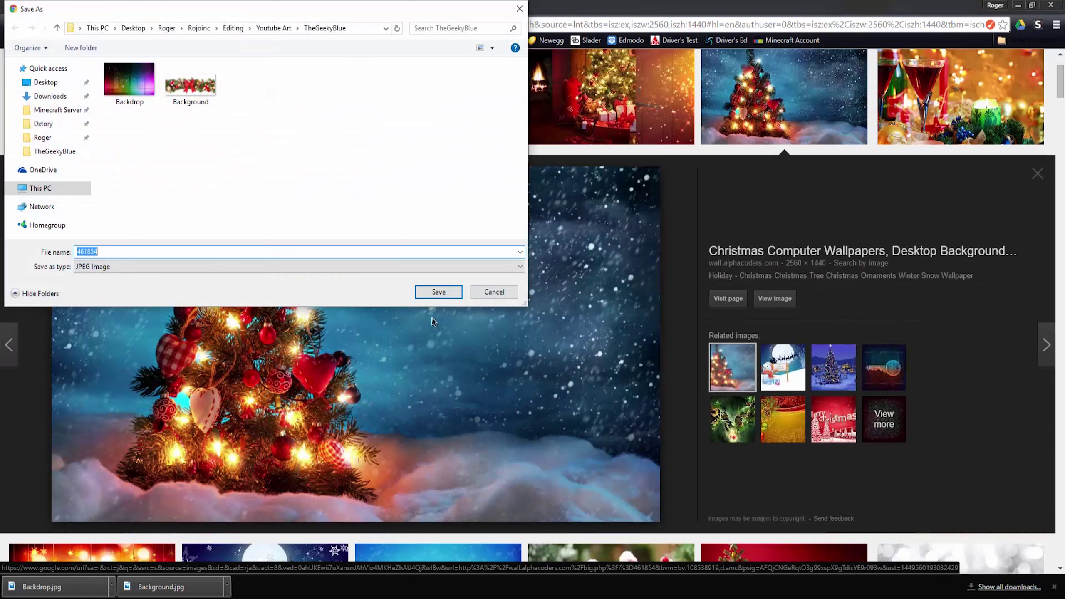
{"action": "type", "text": "mas"}
{"action": "key", "text": "Return"}
Place the Christmas image and move its layer below Backdrop
{"action": "left_click_drag", "start_coordinate": [250, 587], "coordinate": [462, 319]}
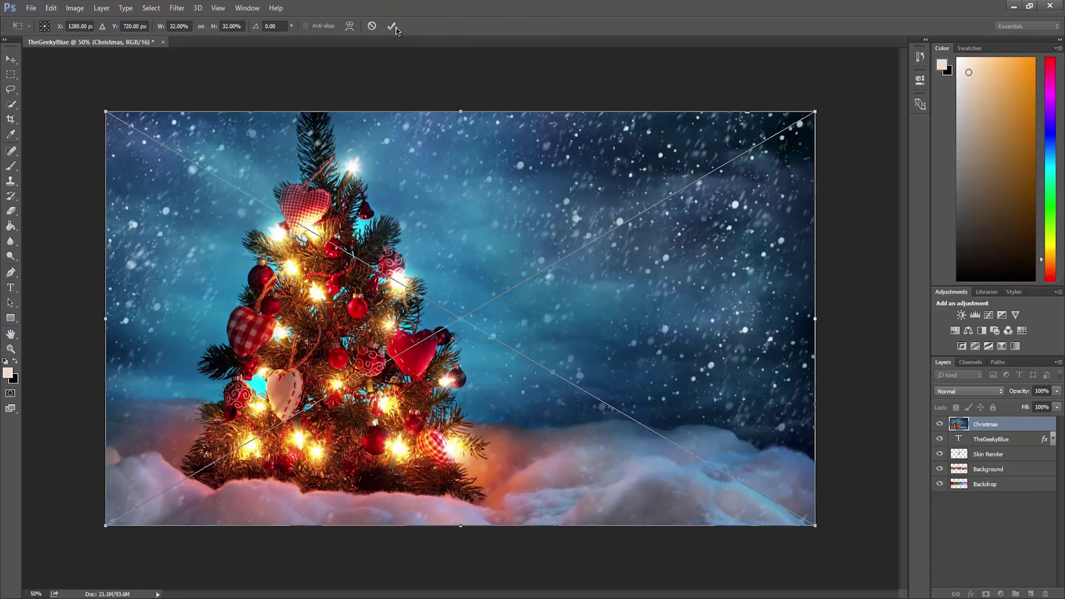
{"action": "key", "text": "Return"}
{"action": "left_click_drag", "start_coordinate": [979, 443], "coordinate": [981, 488]}
{"action": "right_click", "coordinate": [986, 484]}
{"action": "left_click", "coordinate": [553, 288]}
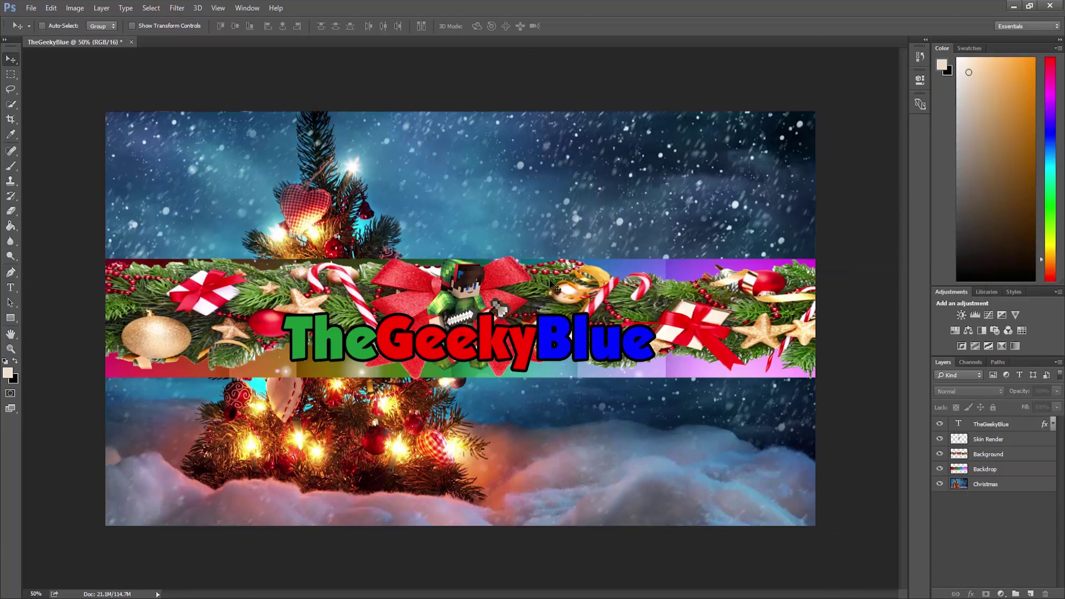
Shrink the Skin Render layer slightly
{"action": "left_click", "coordinate": [993, 468]}
{"action": "left_click", "coordinate": [989, 439]}
{"action": "key", "text": "ctrl+t"}
{"action": "left_click_drag", "start_coordinate": [511, 258], "coordinate": [509, 260]}
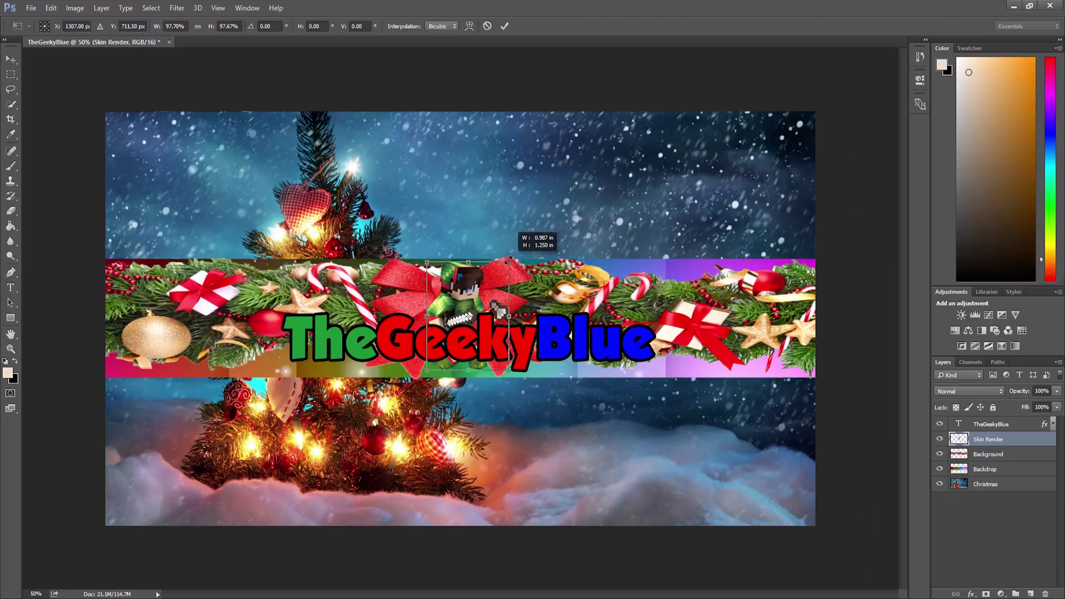
{"action": "left_click", "coordinate": [504, 26]}
Delete the garland Background layer
{"action": "left_click", "coordinate": [980, 438], "text": "ctrl"}
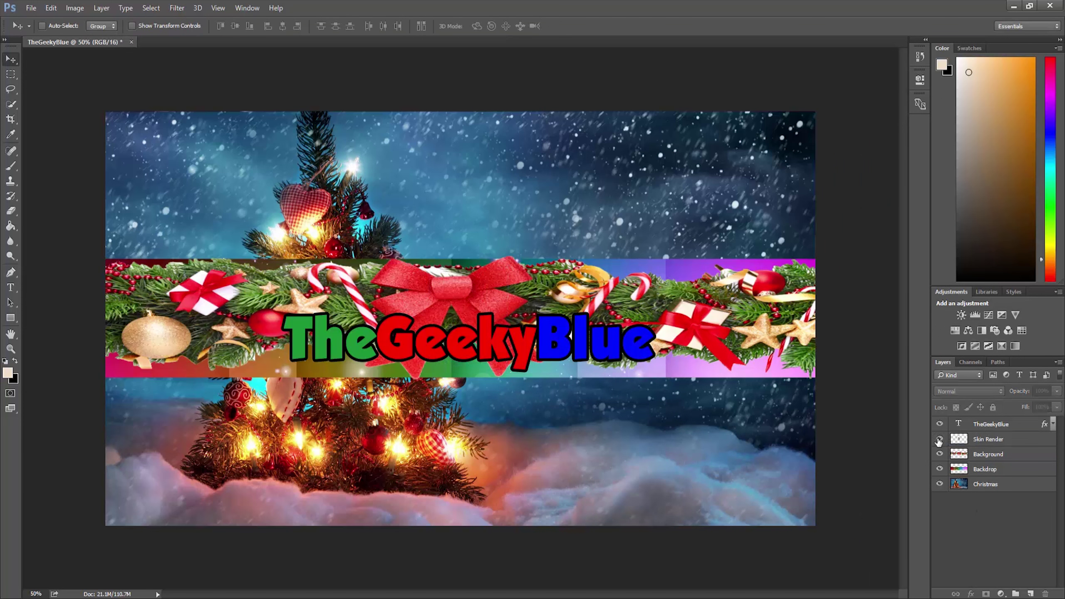
{"action": "left_click", "coordinate": [940, 454]}
{"action": "left_click", "coordinate": [988, 454]}
{"action": "key", "text": "Delete"}
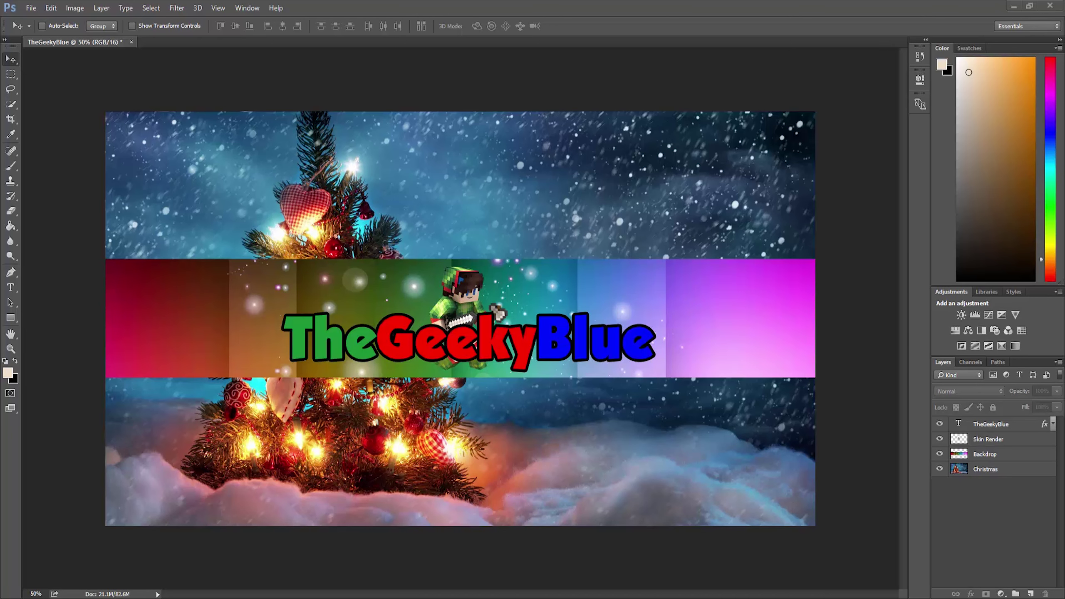
{"action": "key", "text": "m"}
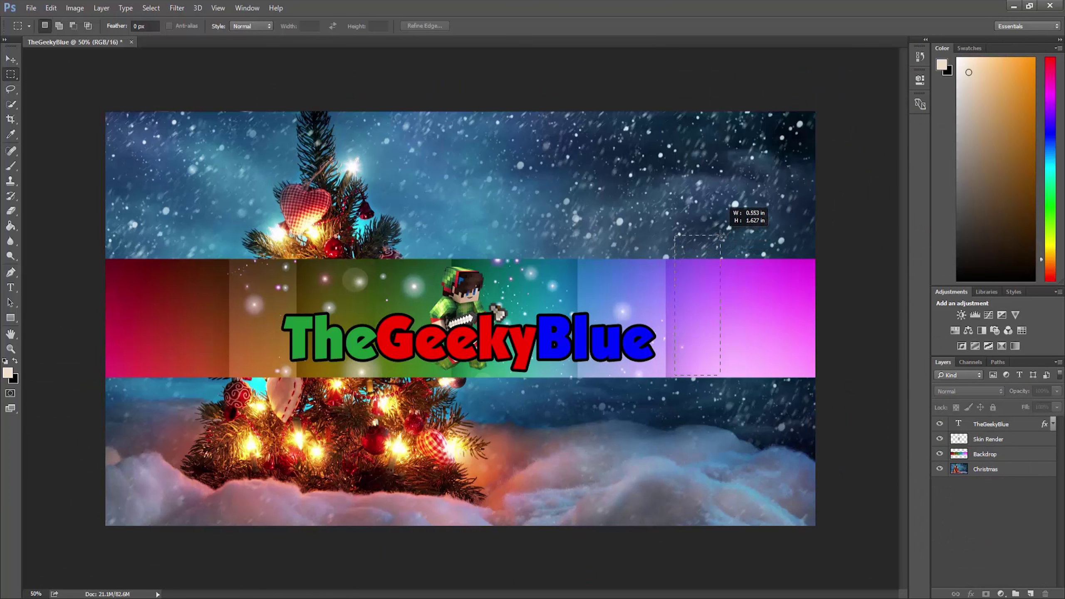
Marquee a tall rectangle over the band's right part and create a new empty layer
{"action": "left_click_drag", "start_coordinate": [721, 236], "coordinate": [720, 236]}
{"action": "right_click", "coordinate": [699, 279]}
{"action": "right_click", "coordinate": [688, 290]}
{"action": "key", "text": "Escape"}
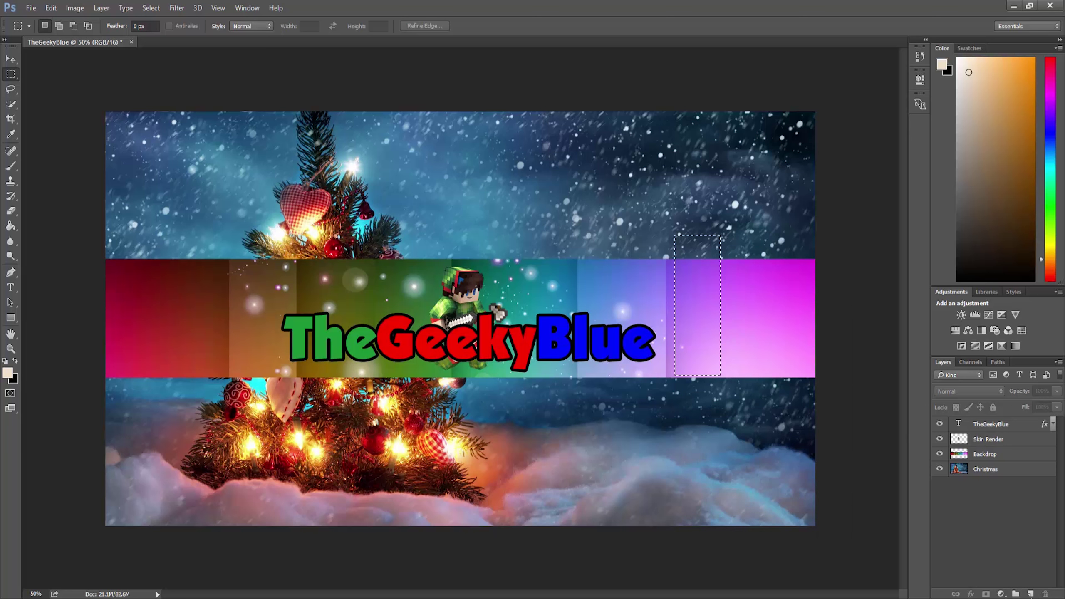
{"action": "right_click", "coordinate": [700, 288]}
{"action": "left_click", "coordinate": [761, 406]}
{"action": "left_click", "coordinate": [606, 174]}
{"action": "left_click", "coordinate": [537, 231]}
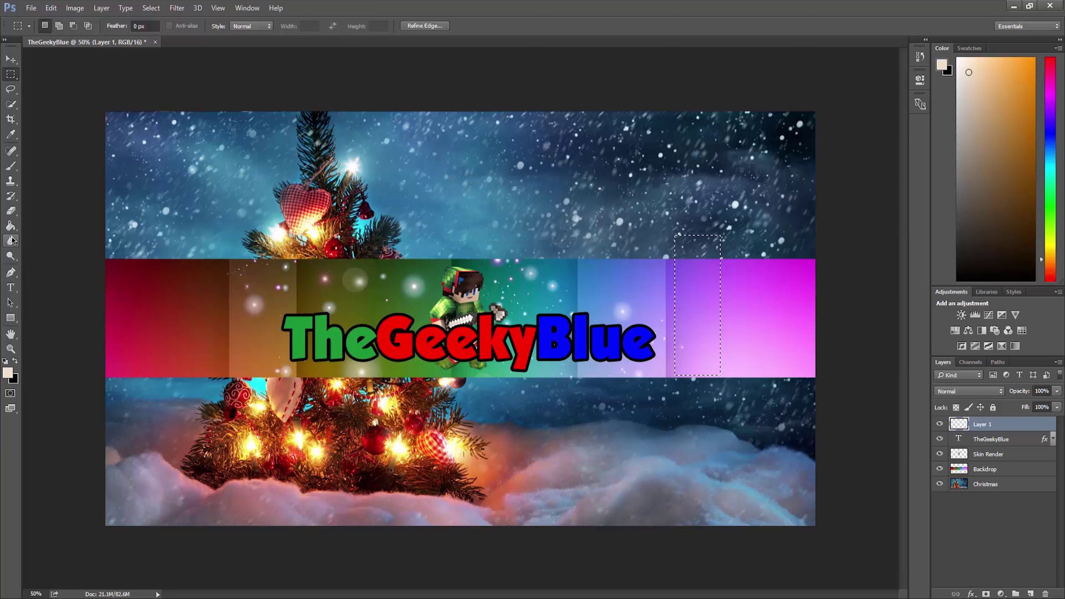
Fill the rectangle selection with bright green 00ff30
{"action": "right_click", "coordinate": [12, 241]}
{"action": "left_click", "coordinate": [51, 226]}
{"action": "left_click", "coordinate": [7, 372]}
{"action": "left_click", "coordinate": [529, 158]}
{"action": "left_click_drag", "start_coordinate": [544, 177], "coordinate": [544, 250]}
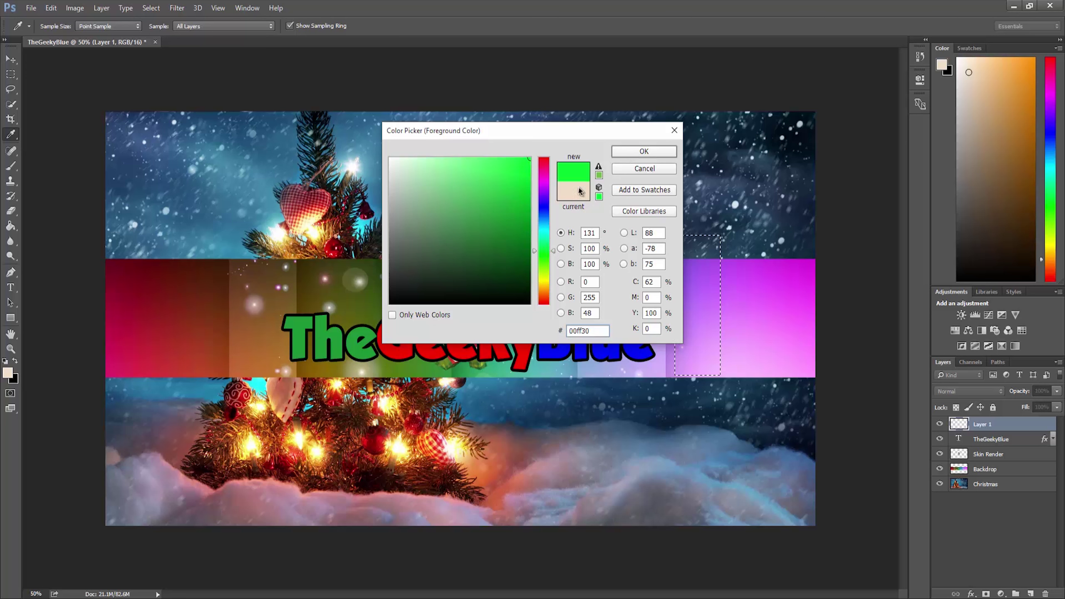
{"action": "left_click", "coordinate": [643, 157]}
{"action": "left_click", "coordinate": [11, 226]}
{"action": "key", "text": "i"}
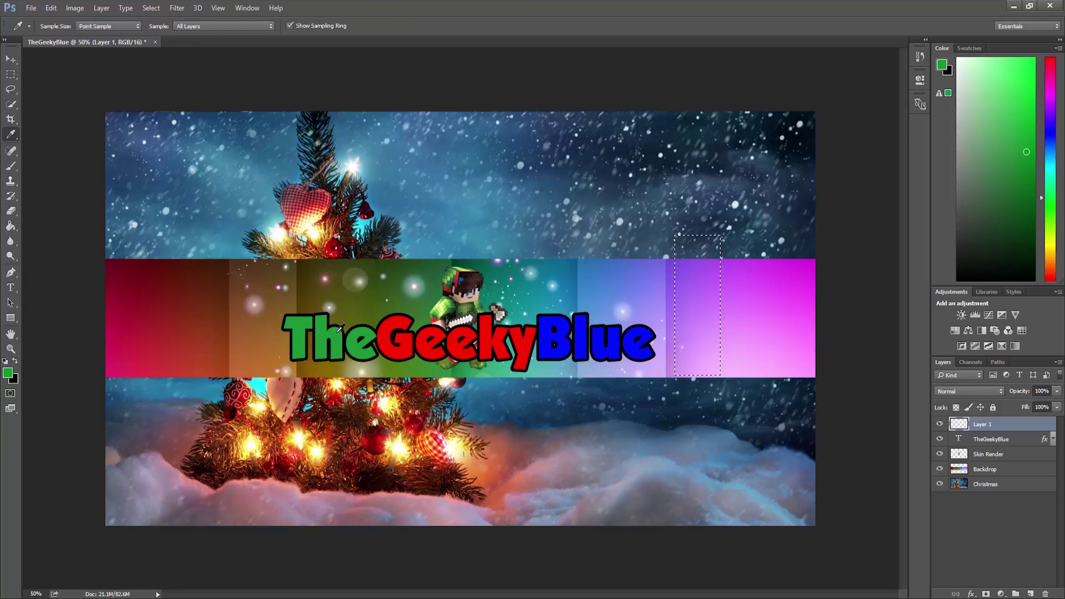
{"action": "left_click", "coordinate": [10, 226]}
{"action": "left_click", "coordinate": [687, 264]}
Rotate the green bar by 15 degrees with Free Transform
{"action": "key", "text": "v"}
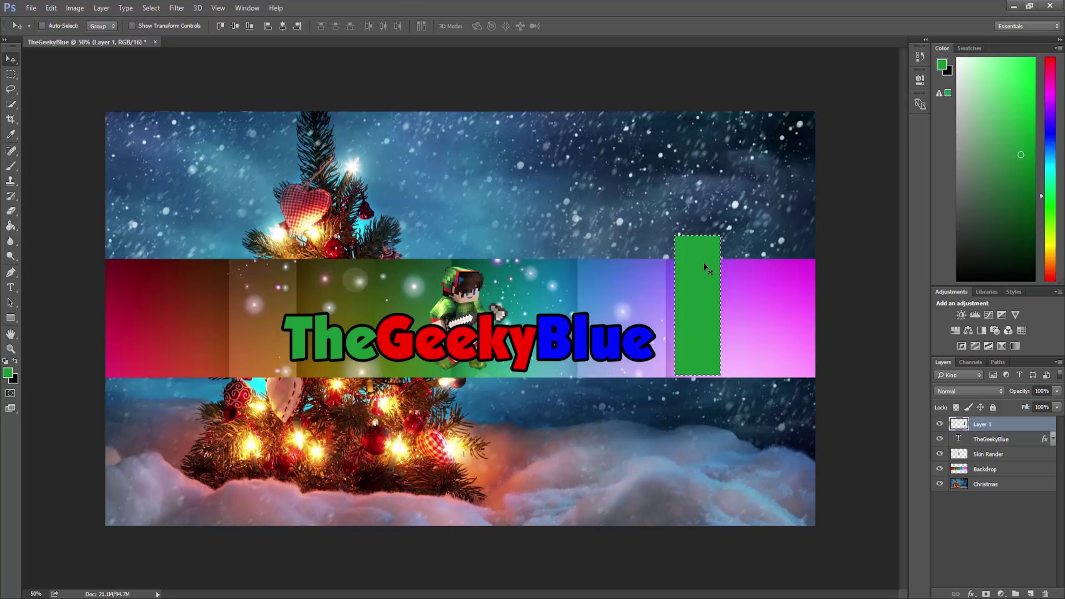
{"action": "key", "text": "ctrl+t"}
{"action": "mouse_move", "coordinate": [708, 251]}
{"action": "left_mouse_down"}
{"action": "mouse_move", "coordinate": [708, 260]}
{"action": "mouse_move", "coordinate": [679, 227]}
{"action": "left_mouse_up"}
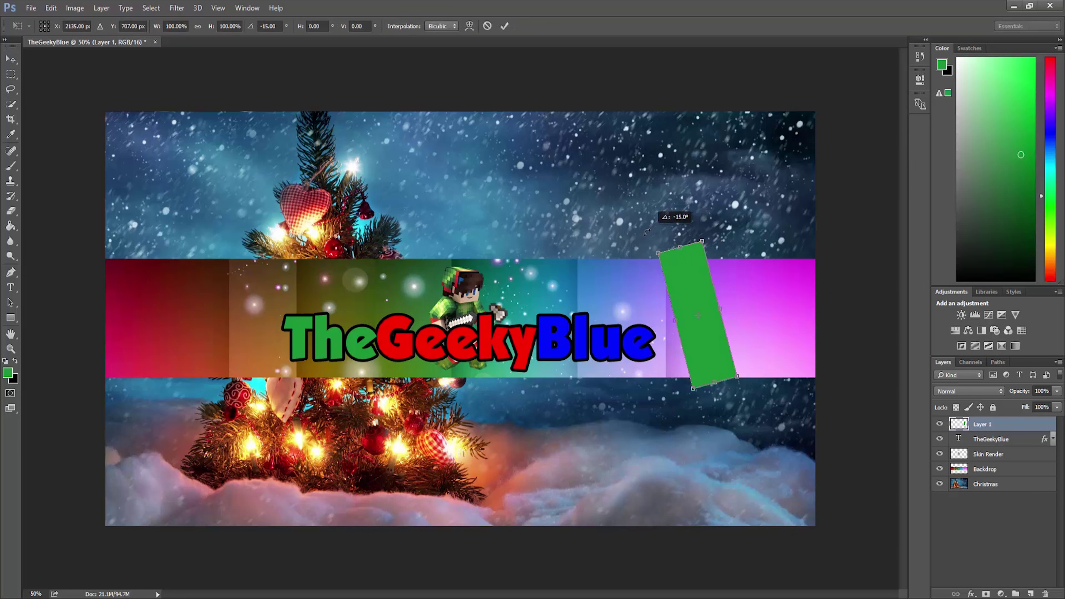
{"action": "key", "text": "Return"}
Delete the green bar's tip extending below the rainbow band
{"action": "key", "text": "m"}
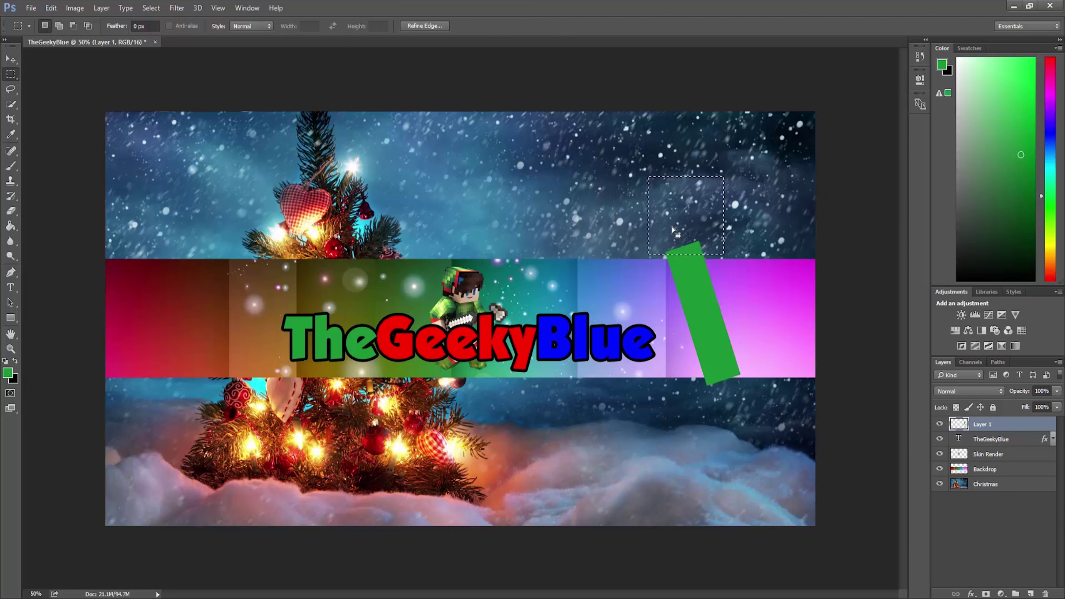
{"action": "left_click_drag", "start_coordinate": [706, 421], "coordinate": [708, 426]}
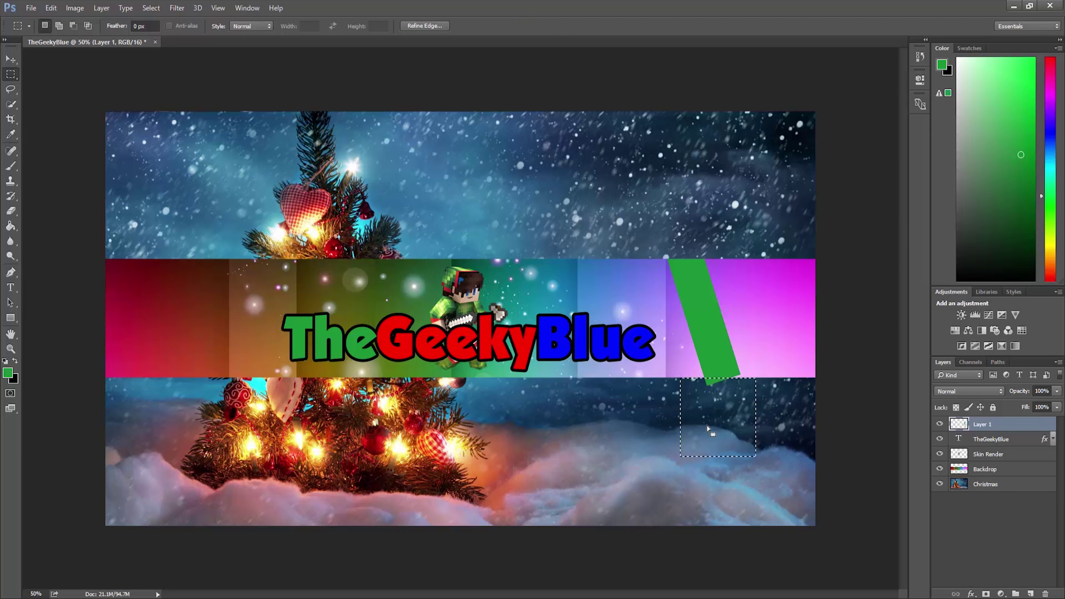
{"action": "key", "text": "Delete"}
{"action": "right_click", "coordinate": [706, 425]}
{"action": "left_click", "coordinate": [700, 173]}
Name the layer Quadrilateral, duplicate it, and flip the copy onto the band's left side
{"action": "left_click", "coordinate": [10, 61]}
{"action": "left_click", "coordinate": [979, 428]}
{"action": "type", "text": "Quadrilateral"}
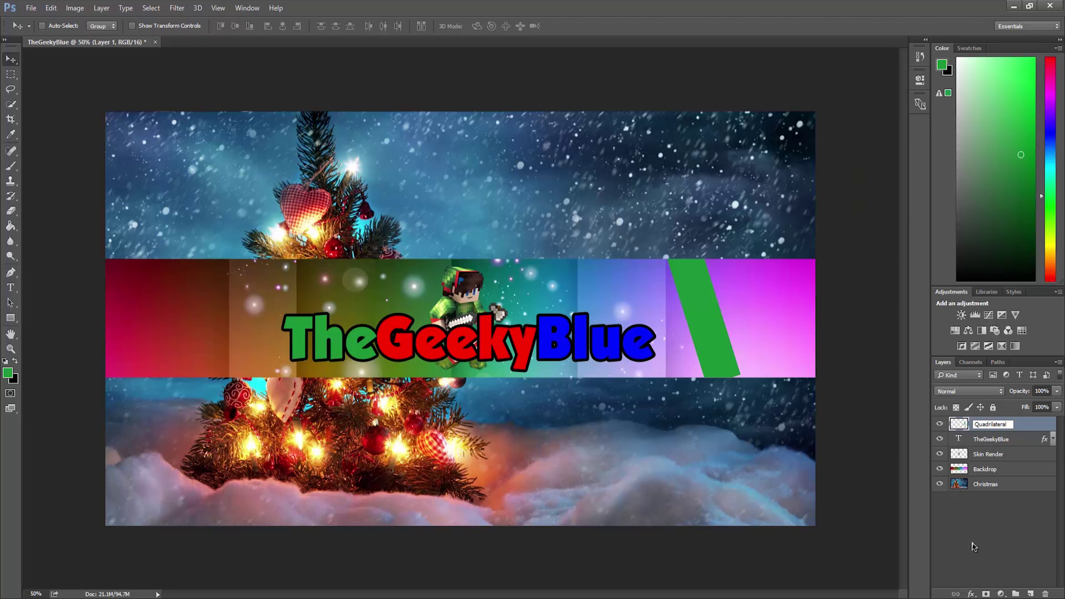
{"action": "key", "text": "Return"}
{"action": "right_click", "coordinate": [992, 423]}
{"action": "left_click", "coordinate": [856, 123]}
{"action": "key", "text": "Return"}
{"action": "key", "text": "ctrl+t"}
{"action": "right_click", "coordinate": [737, 298]}
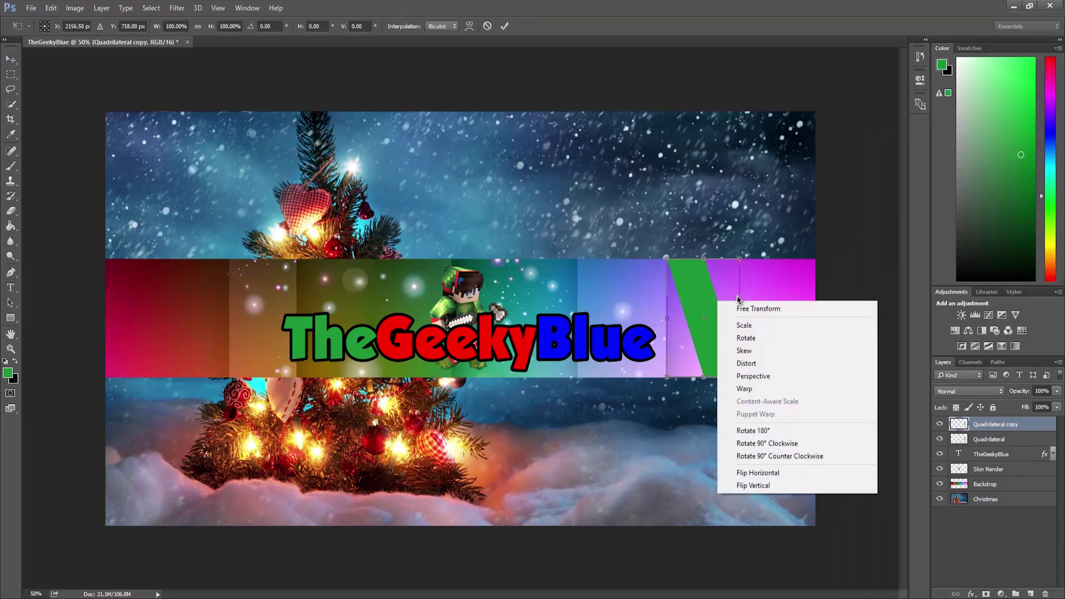
{"action": "left_click", "coordinate": [758, 472]}
{"action": "left_click_drag", "start_coordinate": [710, 273], "coordinate": [255, 273]}
{"action": "key", "text": "Return"}
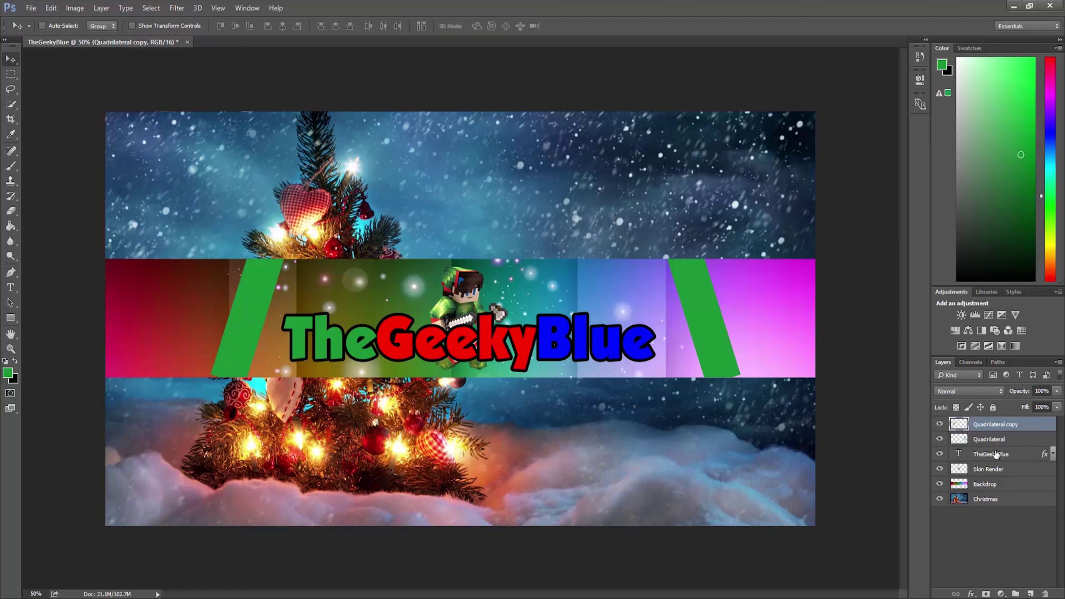
Nudge the right green bar left and give it a 10 px black Stroke
{"action": "left_click", "coordinate": [981, 439]}
{"action": "key", "text": "shift+Left"}
{"action": "key", "text": "shift+Left"}
{"action": "key", "text": "shift+Left"}
{"action": "right_click", "coordinate": [991, 430]}
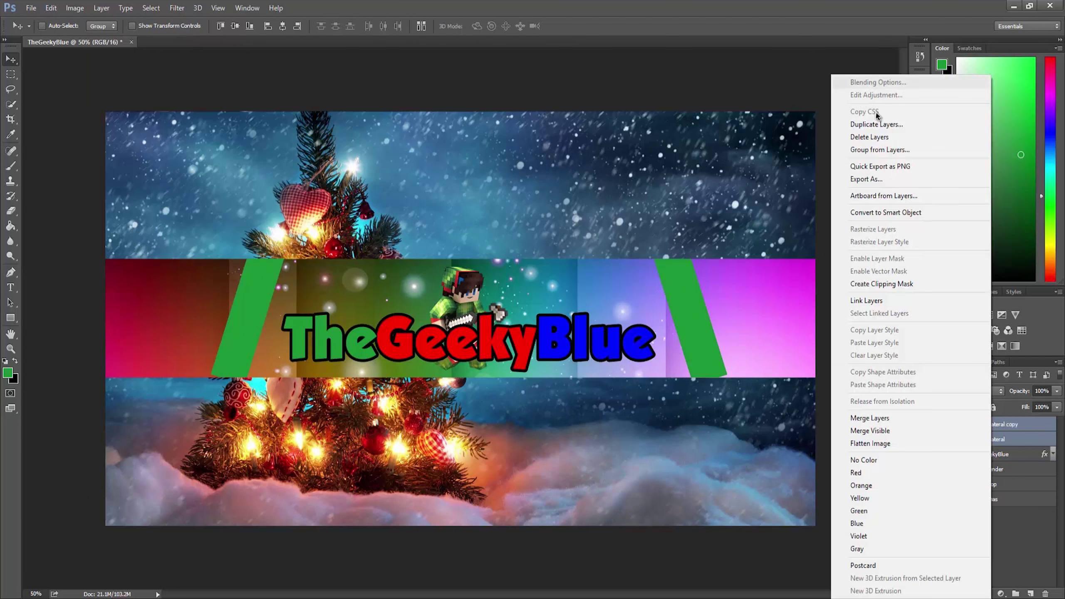
{"action": "left_click", "coordinate": [881, 85]}
{"action": "left_click", "coordinate": [656, 404]}
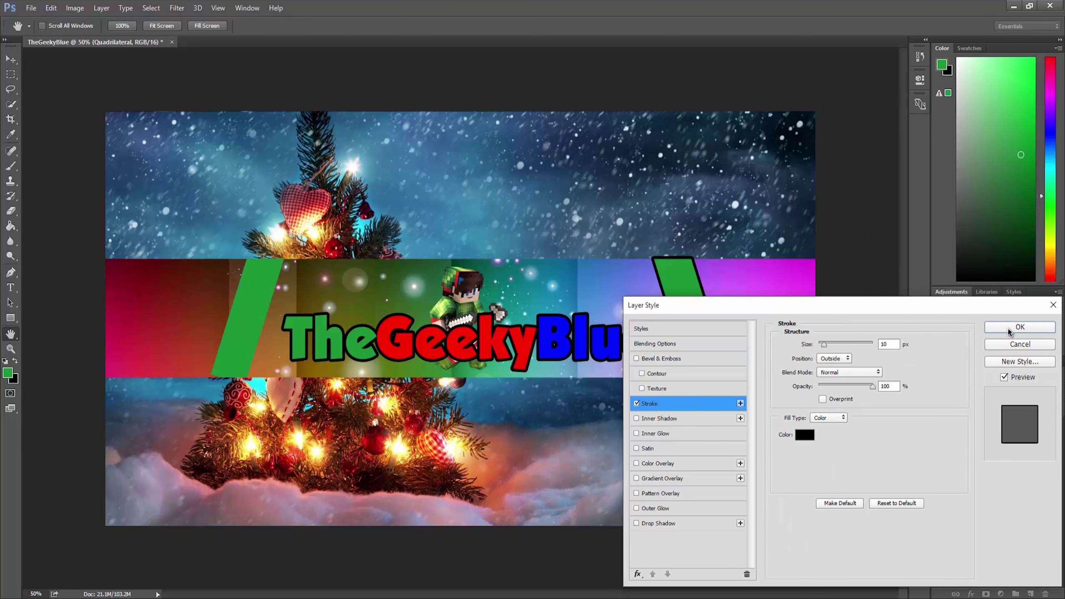
{"action": "left_click", "coordinate": [1019, 327]}
{"action": "key", "text": "ctrl+t"}
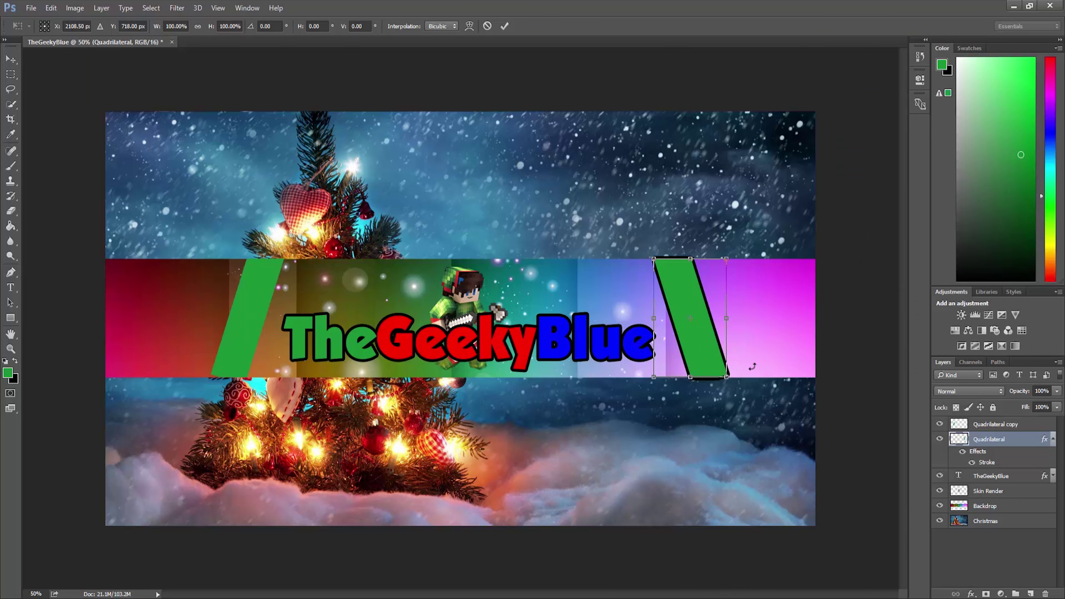
{"action": "key", "text": "Return"}
Give the left green bar a 10 px black Stroke
{"action": "left_click", "coordinate": [957, 520]}
{"action": "left_click", "coordinate": [982, 424]}
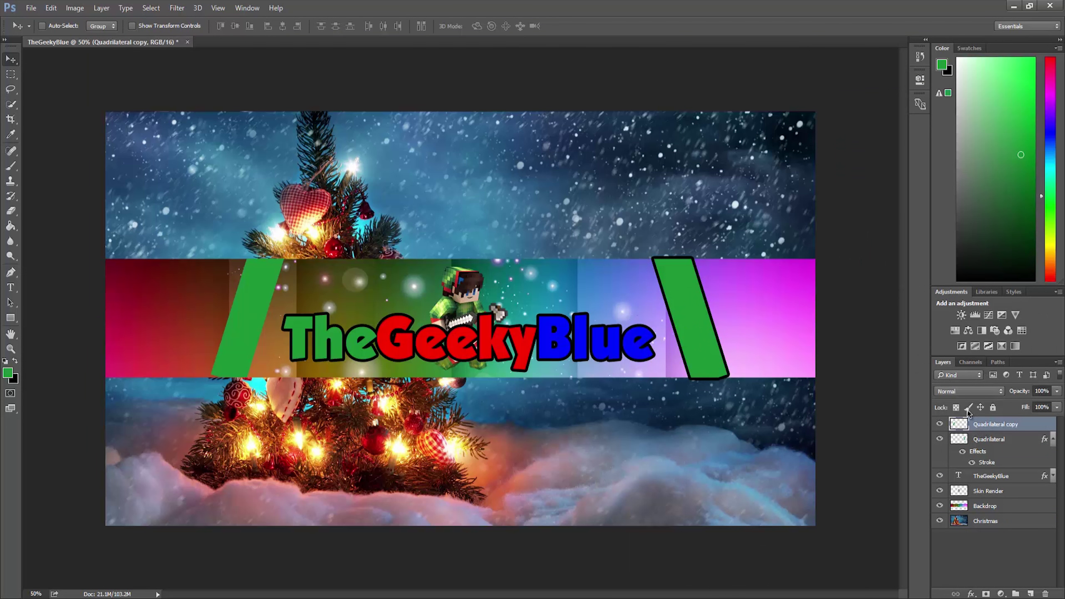
{"action": "right_click", "coordinate": [1006, 424]}
{"action": "left_click", "coordinate": [885, 83]}
{"action": "left_click", "coordinate": [657, 404]}
Add a 10 px black Stroke to the Backdrop rainbow band
{"action": "left_click", "coordinate": [1019, 327]}
{"action": "right_click", "coordinate": [986, 528]}
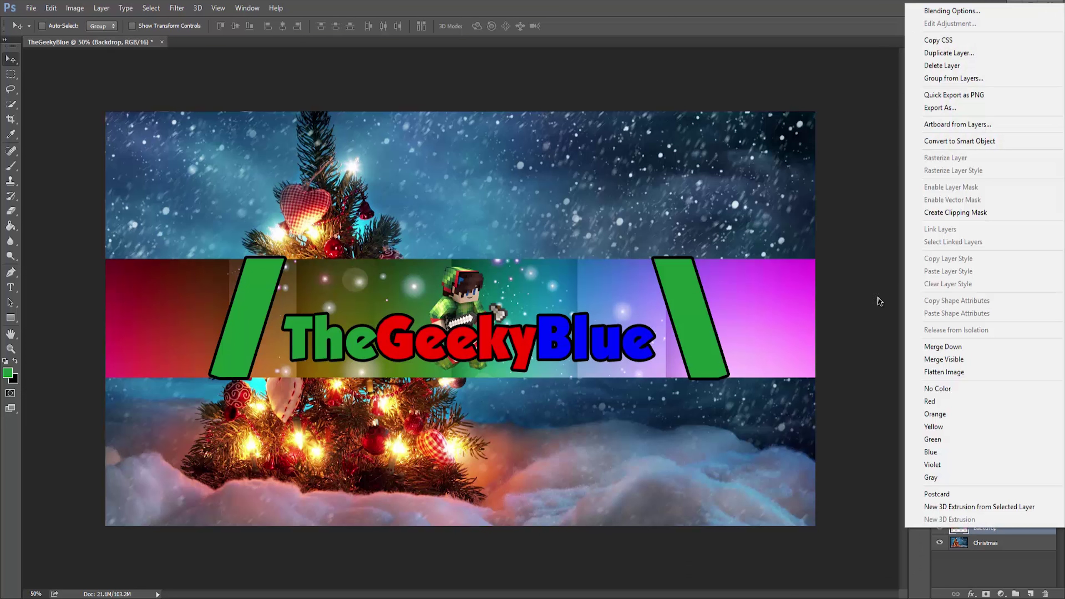
{"action": "left_click", "coordinate": [952, 10]}
{"action": "left_click", "coordinate": [649, 404]}
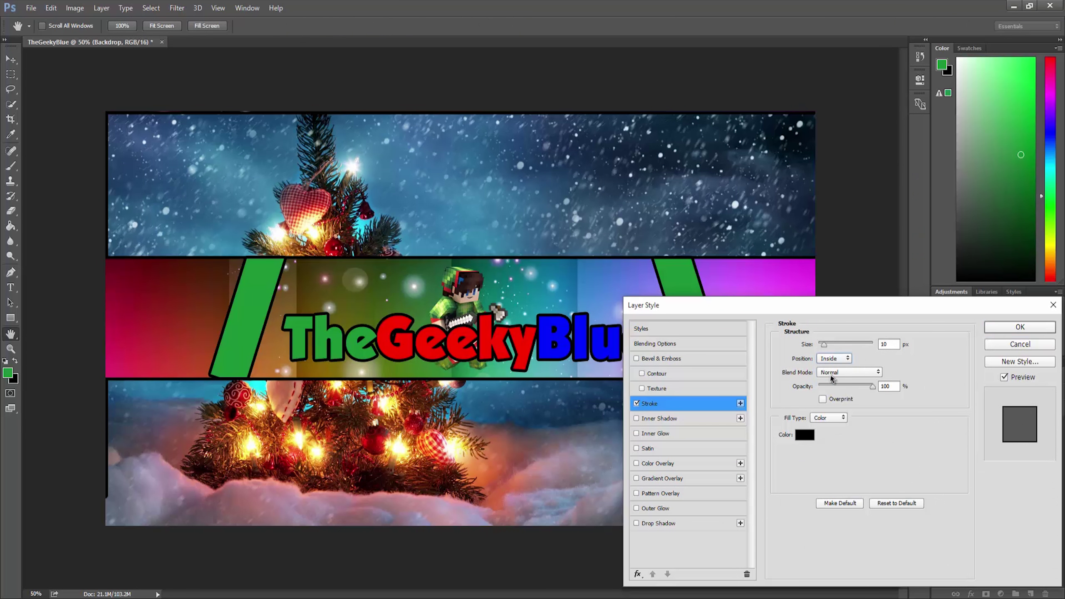
{"action": "key", "text": "Return"}
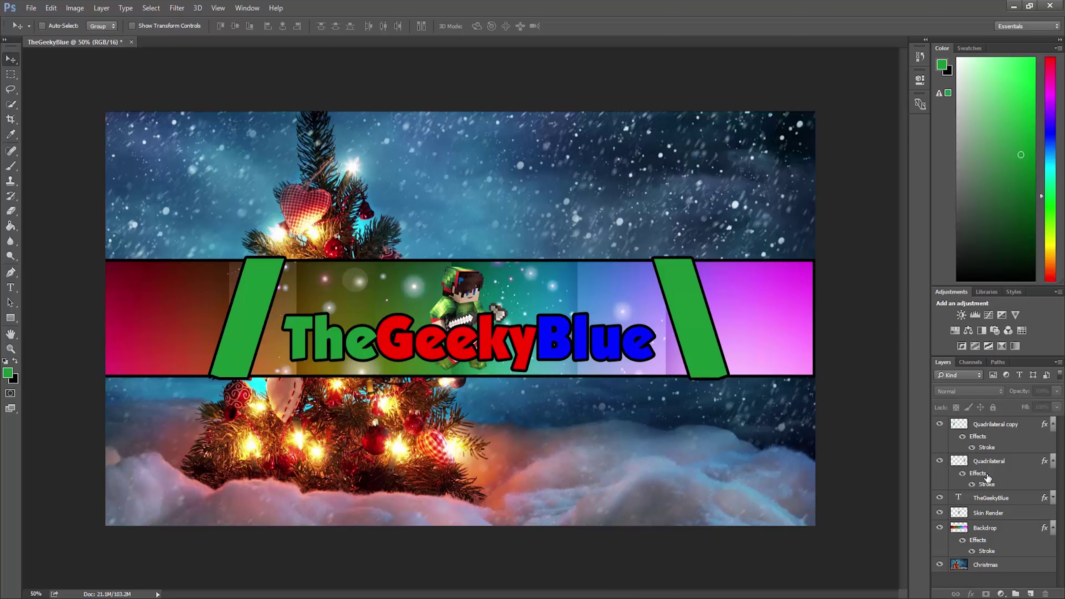
{"action": "left_click", "coordinate": [1053, 528], "text": "alt"}
{"action": "key", "text": "m"}
{"action": "scroll", "coordinate": [230, 373], "scroll_direction": "up", "scroll_amount": 3}
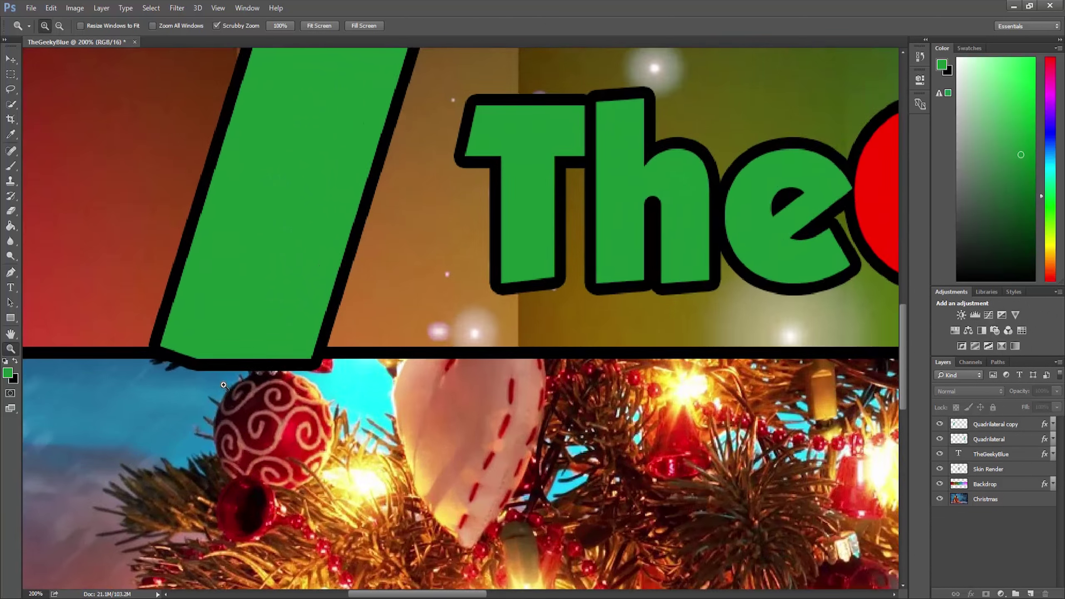
{"action": "scroll", "coordinate": [230, 373], "scroll_direction": "up", "scroll_amount": 1}
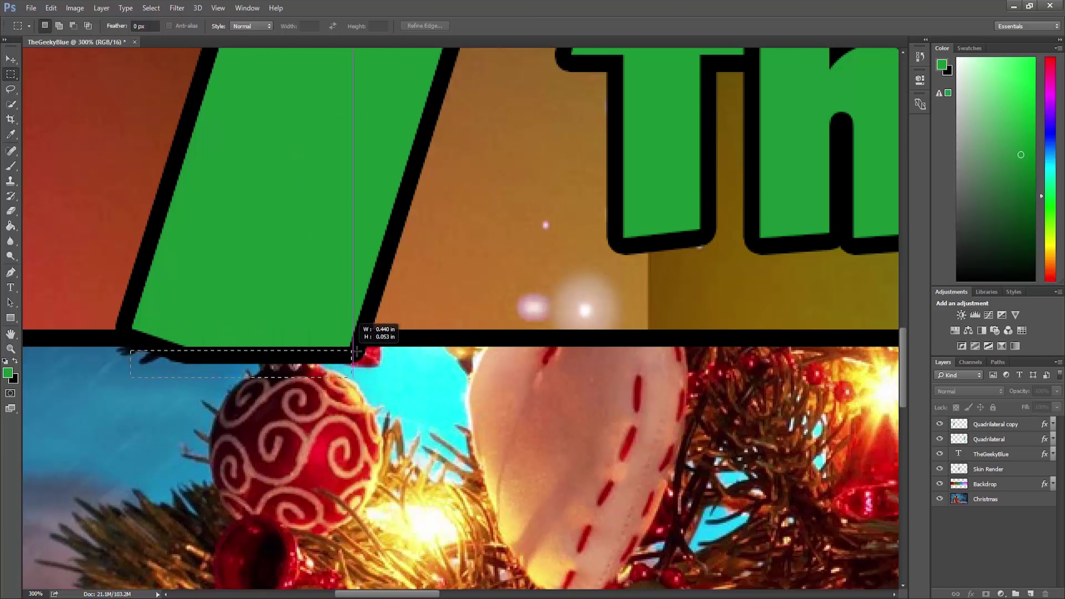
{"action": "left_click", "coordinate": [985, 425]}
{"action": "scroll", "coordinate": [407, 389], "scroll_direction": "down", "scroll_amount": 2}
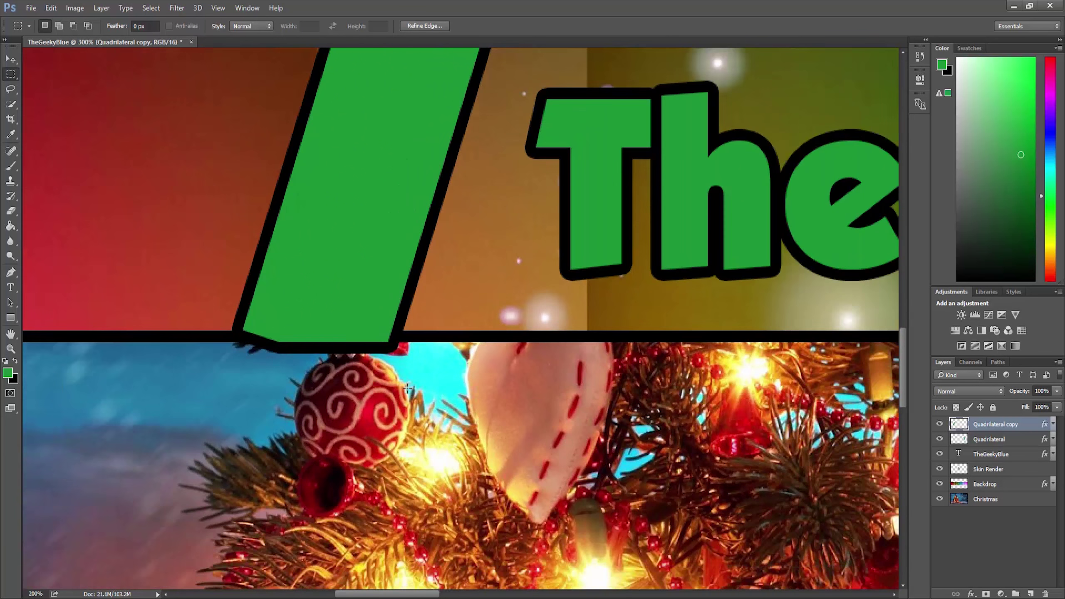
{"action": "scroll", "coordinate": [407, 390], "scroll_direction": "down", "scroll_amount": 2}
{"action": "scroll", "coordinate": [800, 380], "scroll_direction": "down", "scroll_amount": 1}
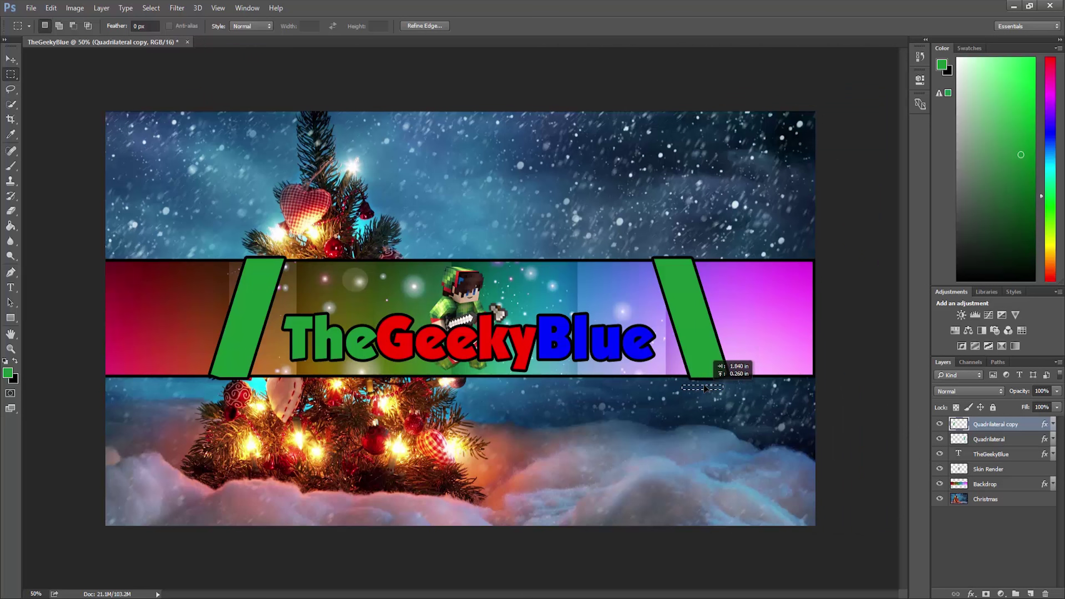
{"action": "key", "text": "v"}
{"action": "scroll", "coordinate": [716, 380], "scroll_direction": "up", "scroll_amount": 3}
{"action": "scroll", "coordinate": [716, 380], "scroll_direction": "up", "scroll_amount": 1}
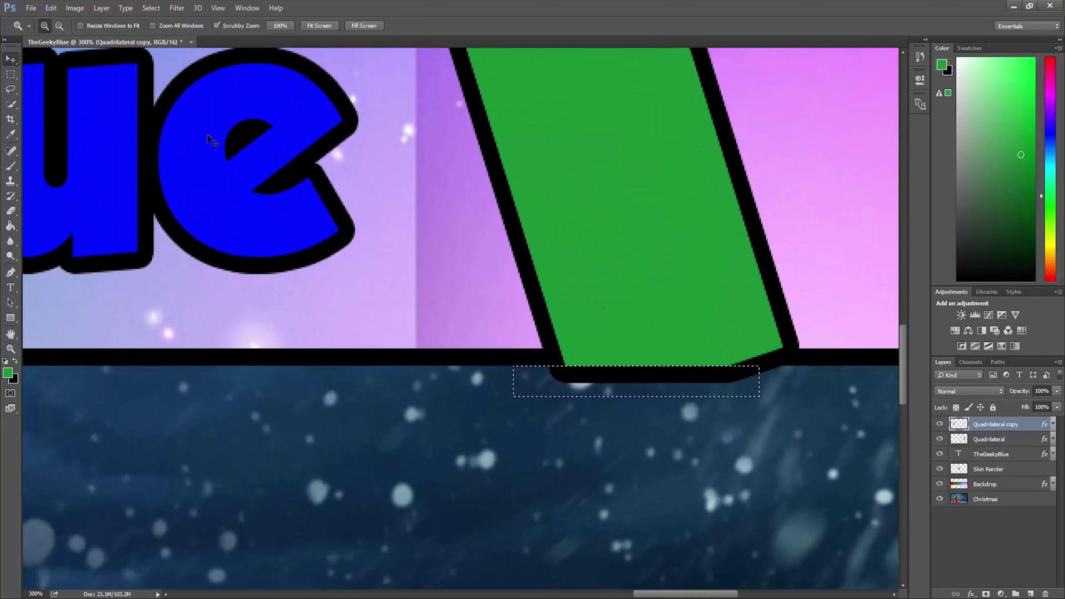
{"action": "key", "text": "Down"}
{"action": "left_click", "coordinate": [542, 229]}
{"action": "key", "text": "m"}
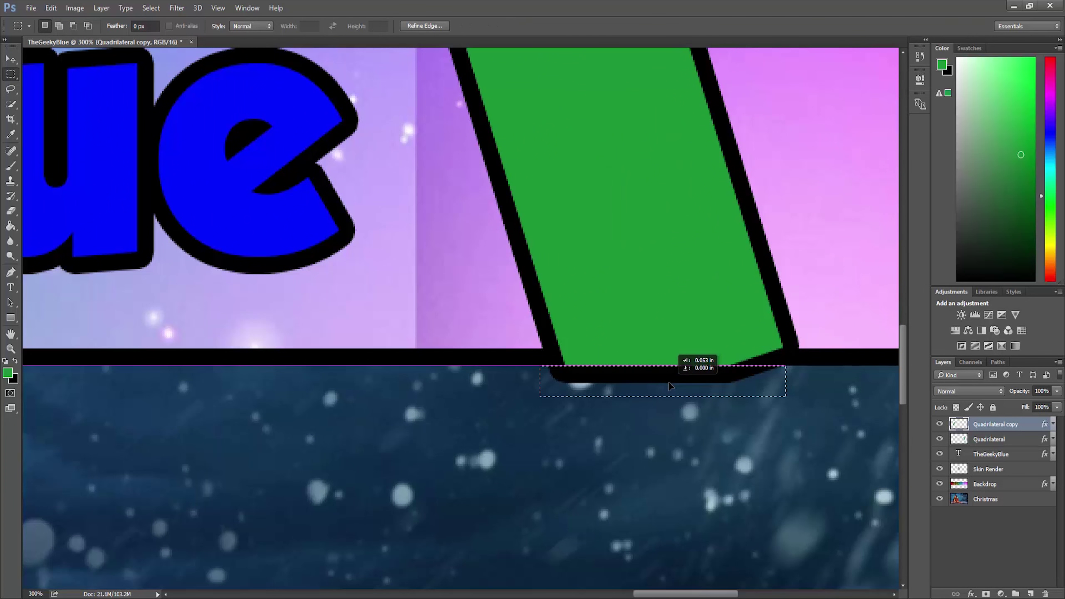
{"action": "left_click_drag", "start_coordinate": [670, 383], "coordinate": [665, 382]}
{"action": "left_click", "coordinate": [989, 439]}
{"action": "right_click", "coordinate": [756, 139]}
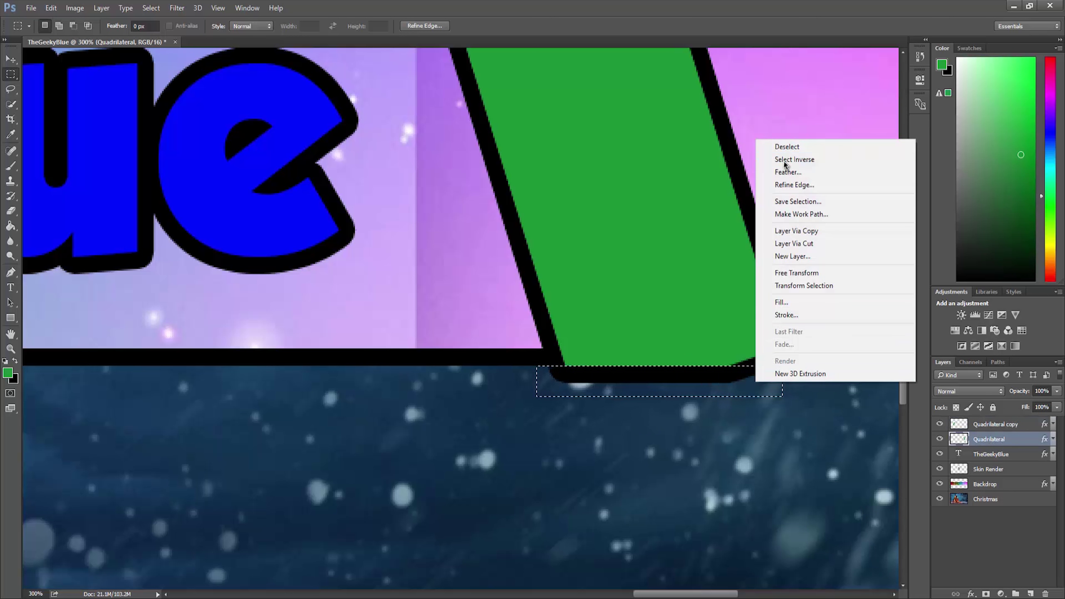
{"action": "key", "text": "Escape"}
{"action": "right_click", "coordinate": [695, 377]}
{"action": "left_click", "coordinate": [649, 380]}
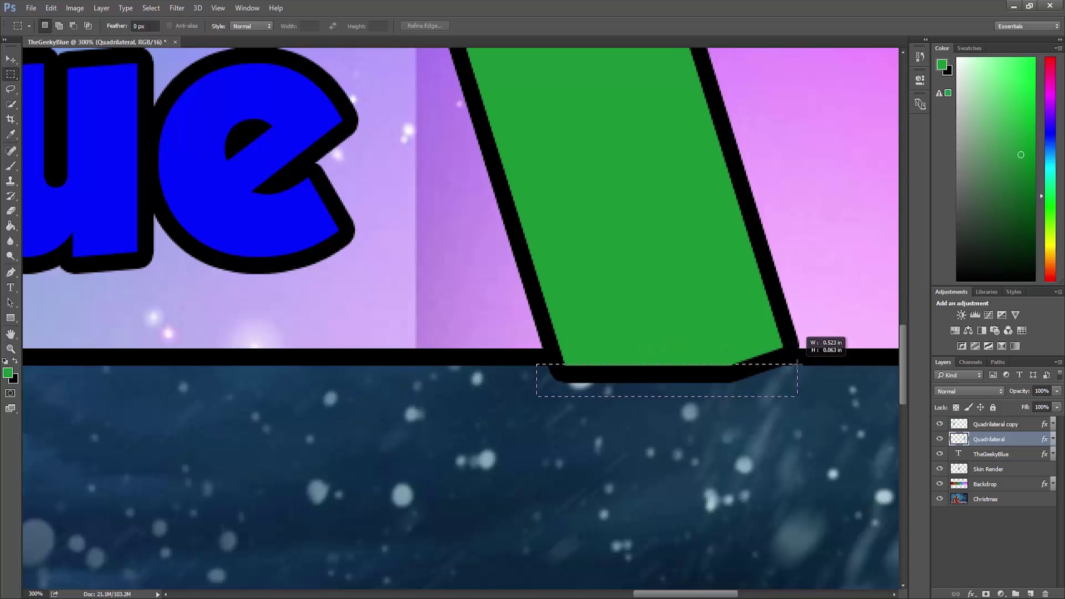
{"action": "right_click", "coordinate": [702, 140]}
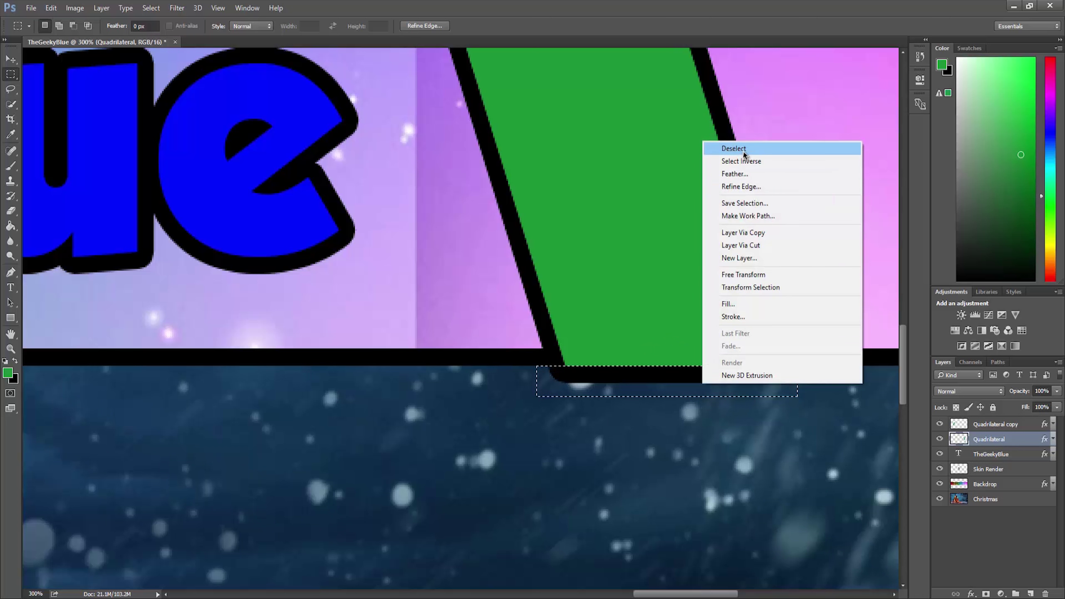
{"action": "left_click", "coordinate": [713, 146]}
{"action": "key", "text": "ctrl+minus"}
{"action": "key", "text": "ctrl+minus"}
{"action": "key", "text": "ctrl+minus"}
{"action": "key", "text": "v"}
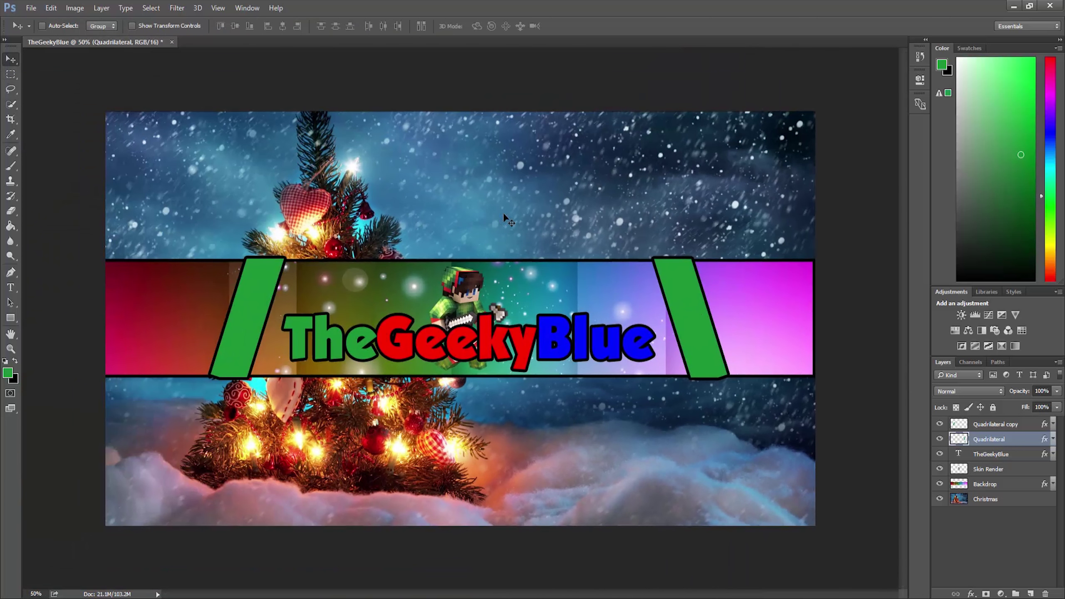
Stretch the Backdrop rainbow band's left end to the canvas edge
{"action": "left_click", "coordinate": [972, 523]}
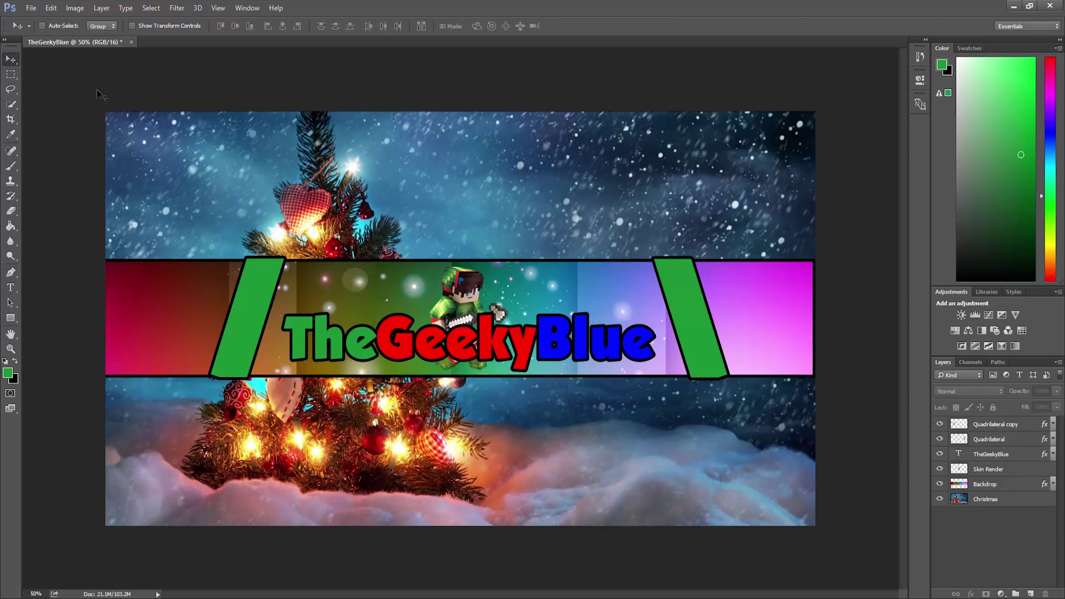
{"action": "left_click", "coordinate": [984, 484]}
{"action": "key", "text": "ctrl+t"}
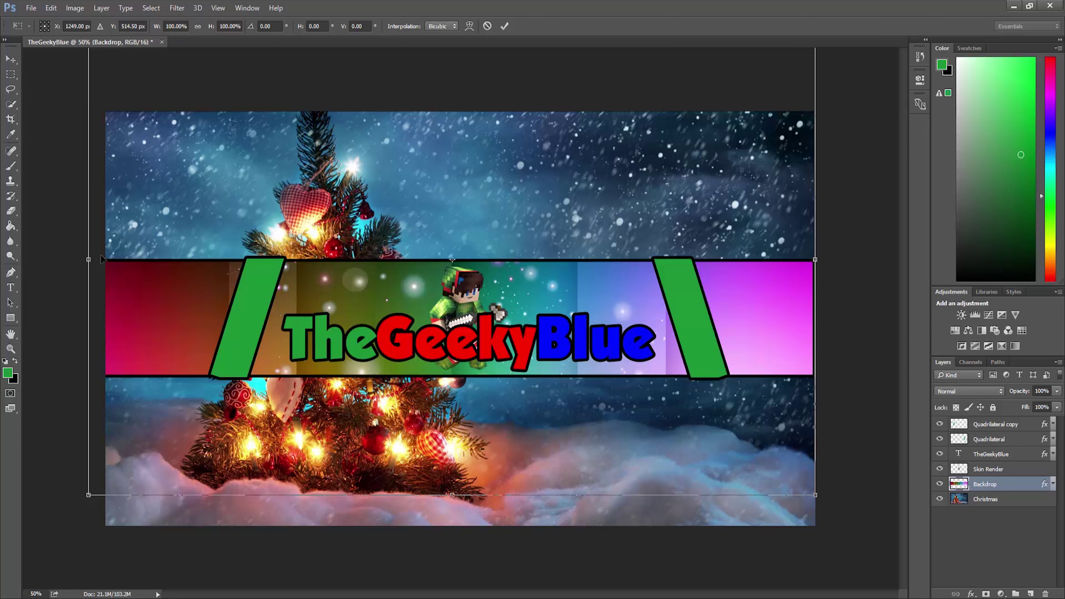
{"action": "left_click_drag", "start_coordinate": [90, 259], "coordinate": [101, 257]}
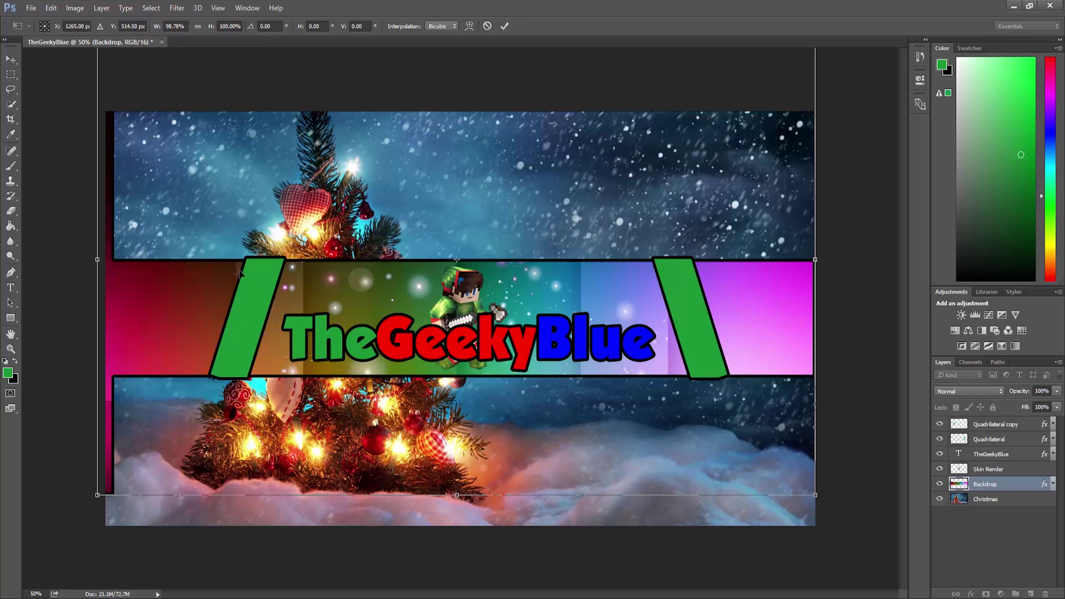
{"action": "left_click_drag", "start_coordinate": [98, 258], "coordinate": [89, 259]}
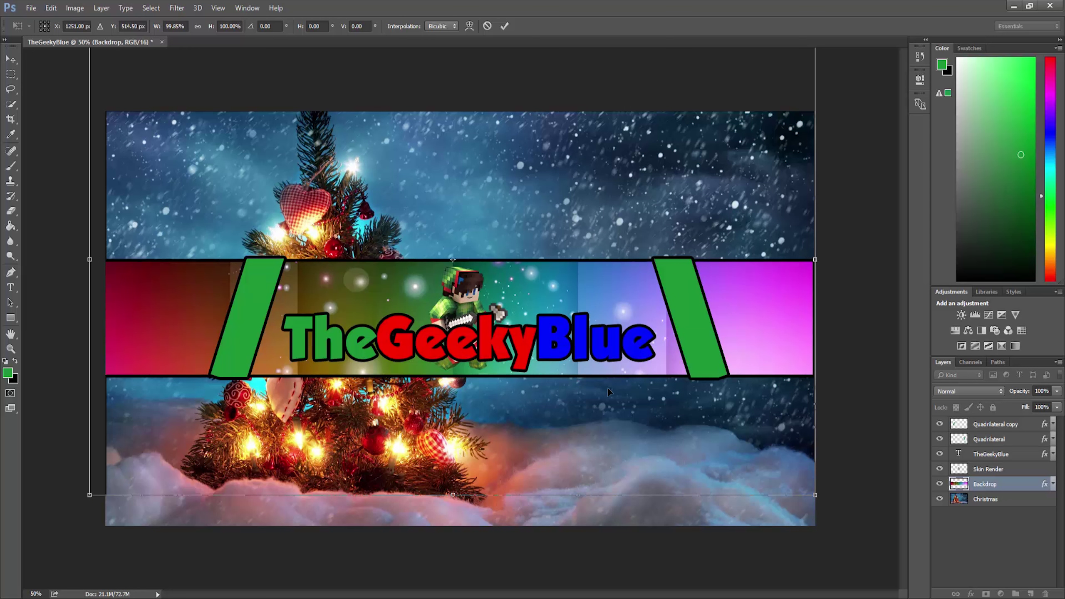
{"action": "left_click", "coordinate": [505, 26]}
{"action": "key", "text": "ctrl+t"}
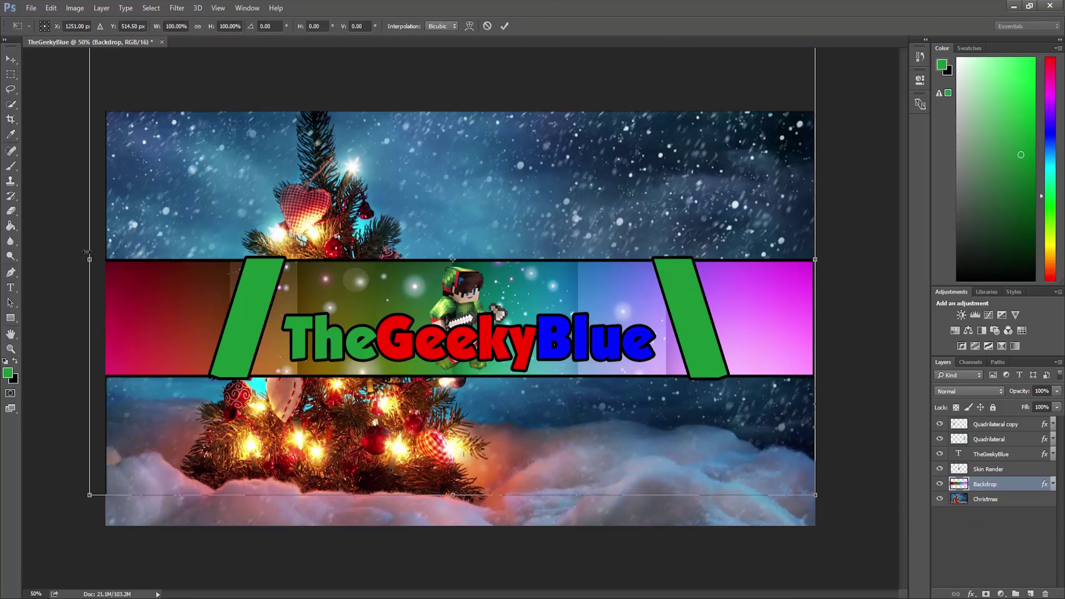
{"action": "left_click", "coordinate": [508, 26]}
{"action": "left_click", "coordinate": [1000, 490], "text": "ctrl"}
Copy the full band to Layer 1 via Layer via Copy and delete Backdrop
{"action": "key", "text": "m"}
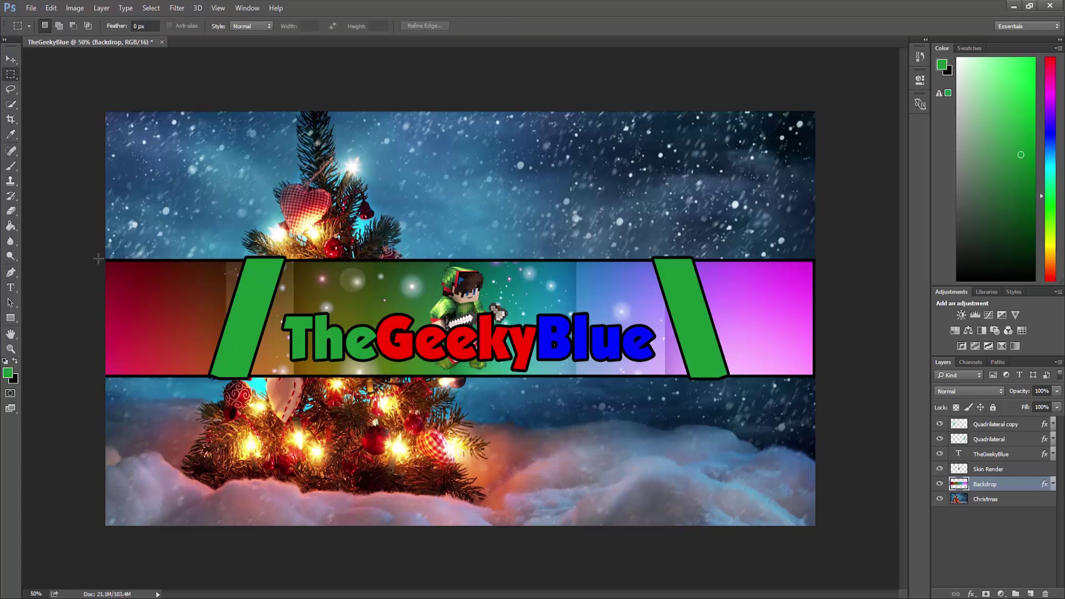
{"action": "left_click_drag", "start_coordinate": [105, 252], "coordinate": [821, 410]}
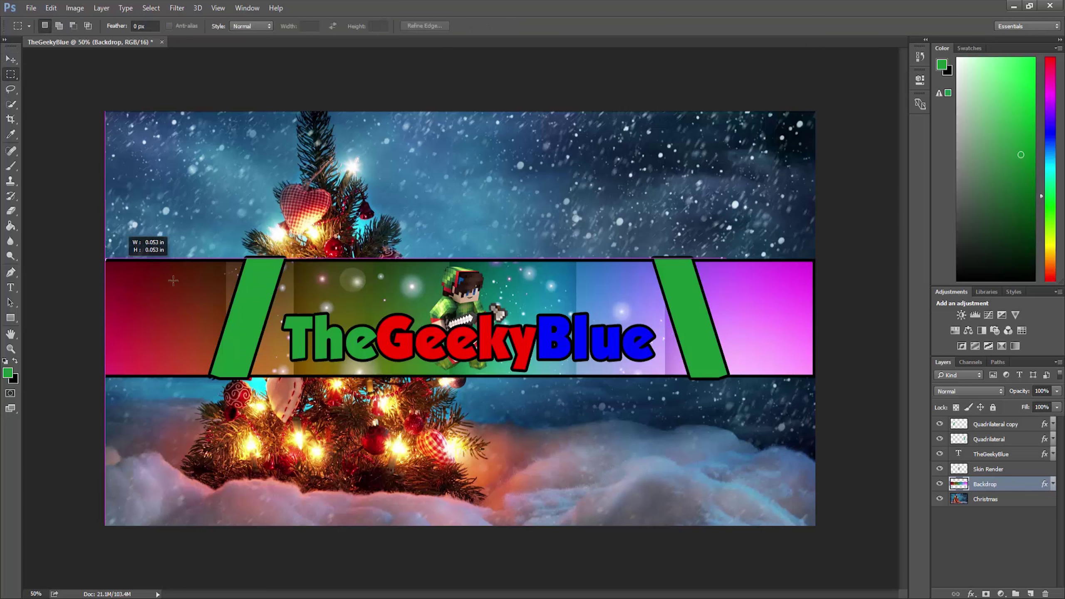
{"action": "right_click", "coordinate": [462, 302]}
{"action": "left_click", "coordinate": [545, 396]}
{"action": "left_click_drag", "start_coordinate": [986, 521], "coordinate": [1046, 595]}
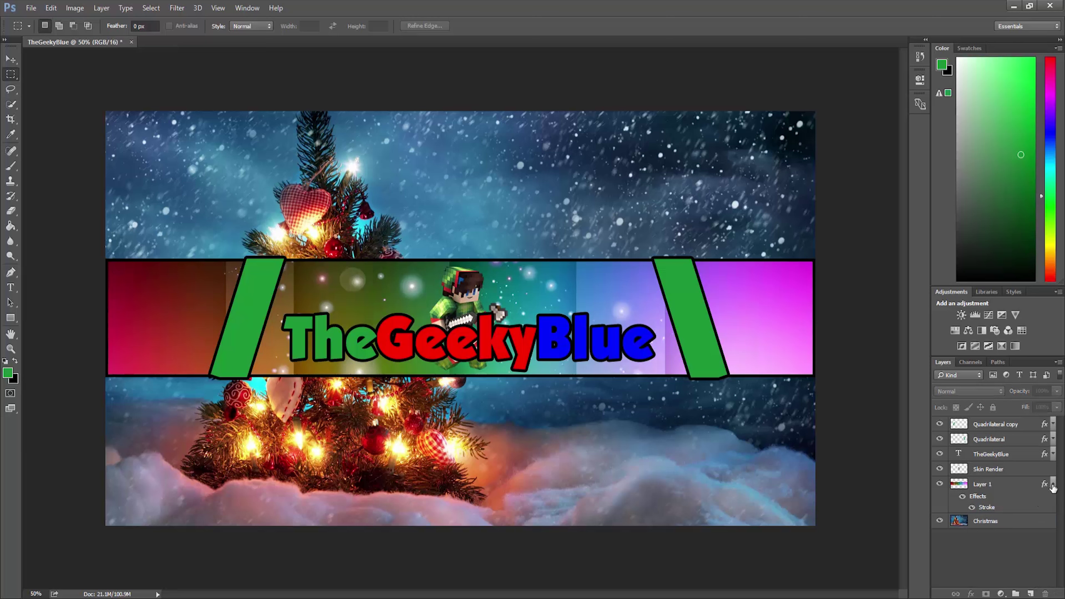
{"action": "key", "text": "v"}
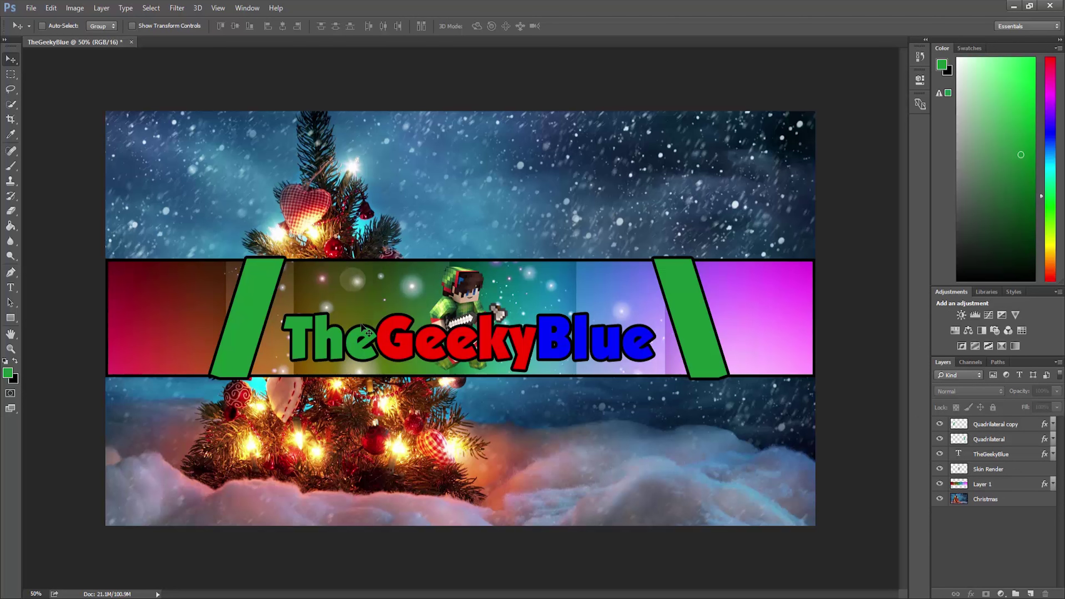
Add a Stroke outline to the Skin Render layer
{"action": "left_click", "coordinate": [989, 468]}
{"action": "right_click", "coordinate": [981, 469]}
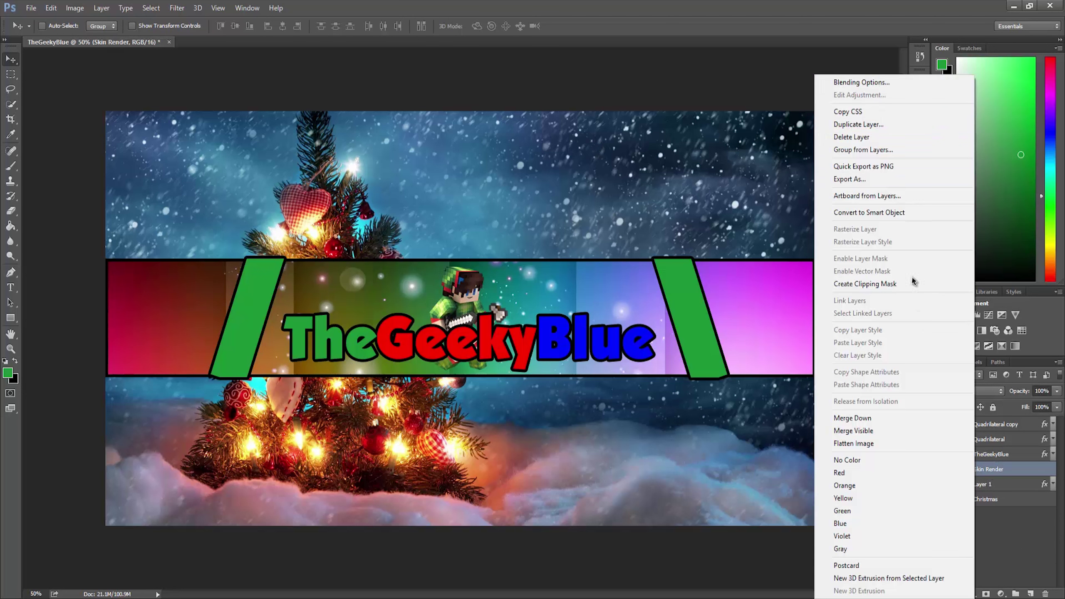
{"action": "left_click", "coordinate": [843, 81]}
{"action": "left_click", "coordinate": [649, 403]}
{"action": "left_click", "coordinate": [995, 329]}
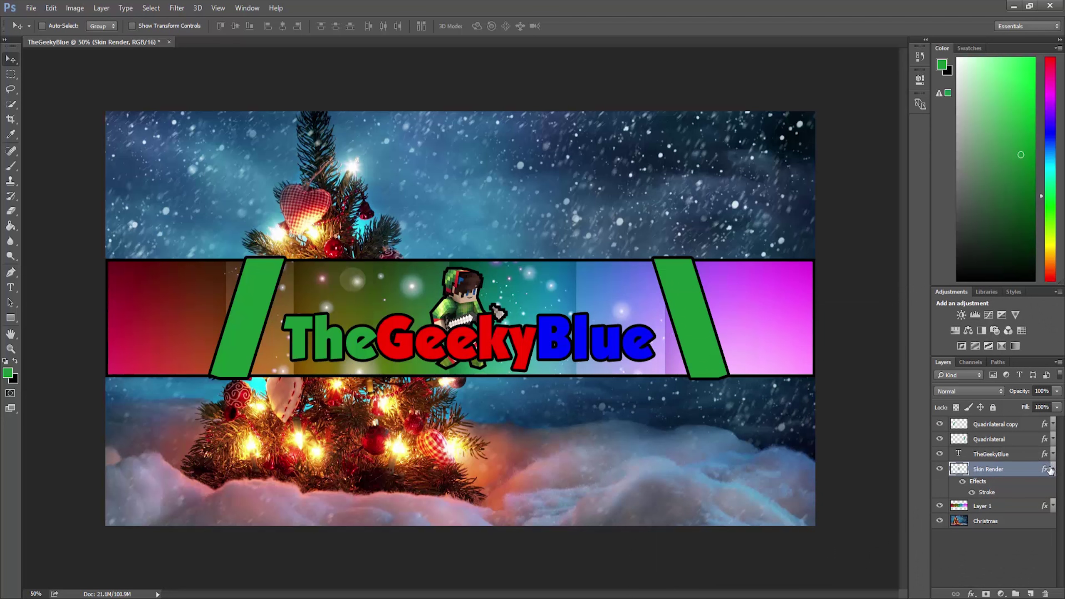
Give the TheGeekyBlue title a Drop Shadow at opacity 100 and size 43
{"action": "right_click", "coordinate": [991, 454]}
{"action": "left_click", "coordinate": [758, 105]}
{"action": "left_click", "coordinate": [659, 523]}
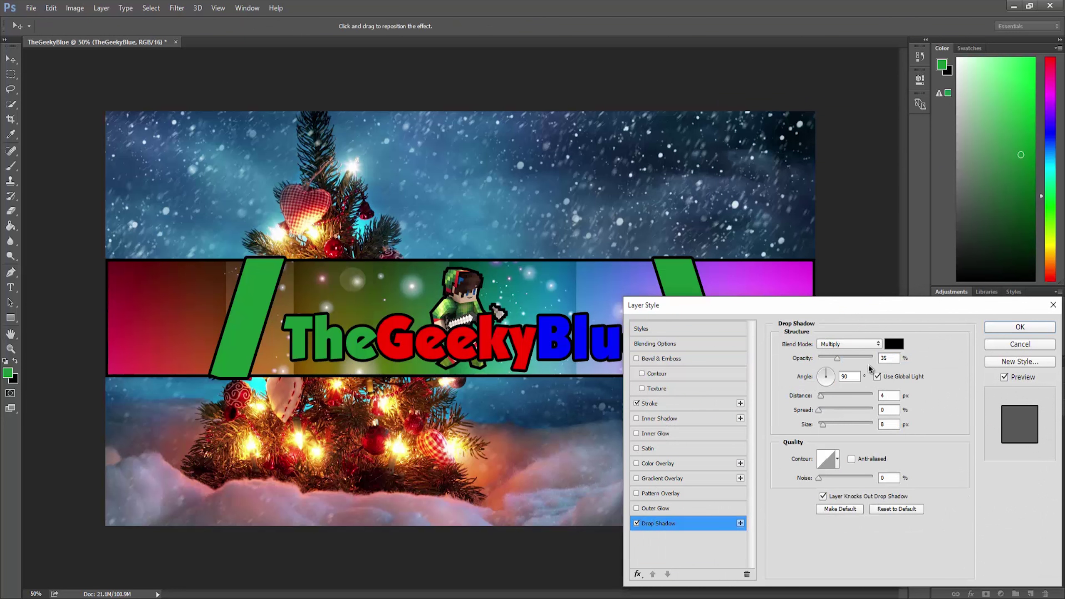
{"action": "left_click", "coordinate": [1020, 327]}
{"action": "double_click", "coordinate": [1014, 454]}
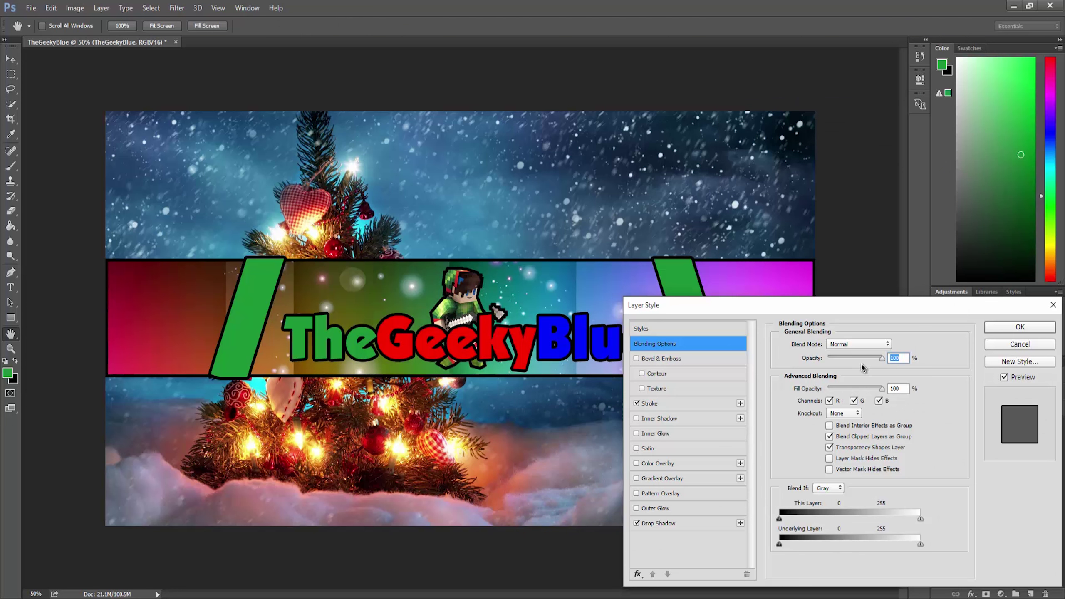
{"action": "left_click", "coordinate": [658, 523]}
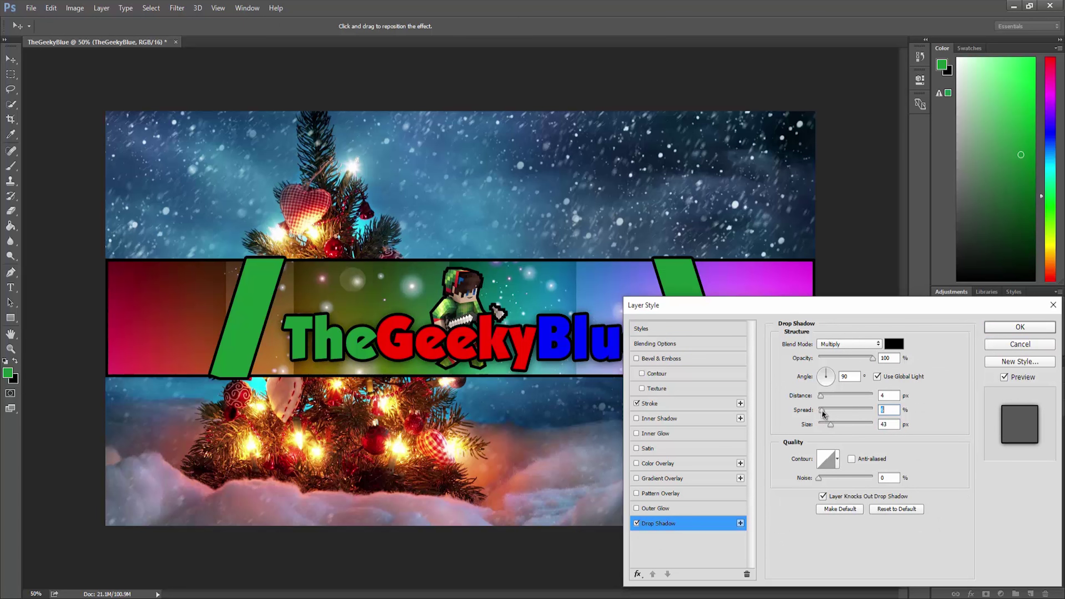
Add a yellow Outer Glow at 100% opacity to the title
{"action": "left_click", "coordinate": [709, 508]}
{"action": "left_click", "coordinate": [805, 387]}
{"action": "left_click", "coordinate": [539, 248]}
{"action": "left_click", "coordinate": [529, 159]}
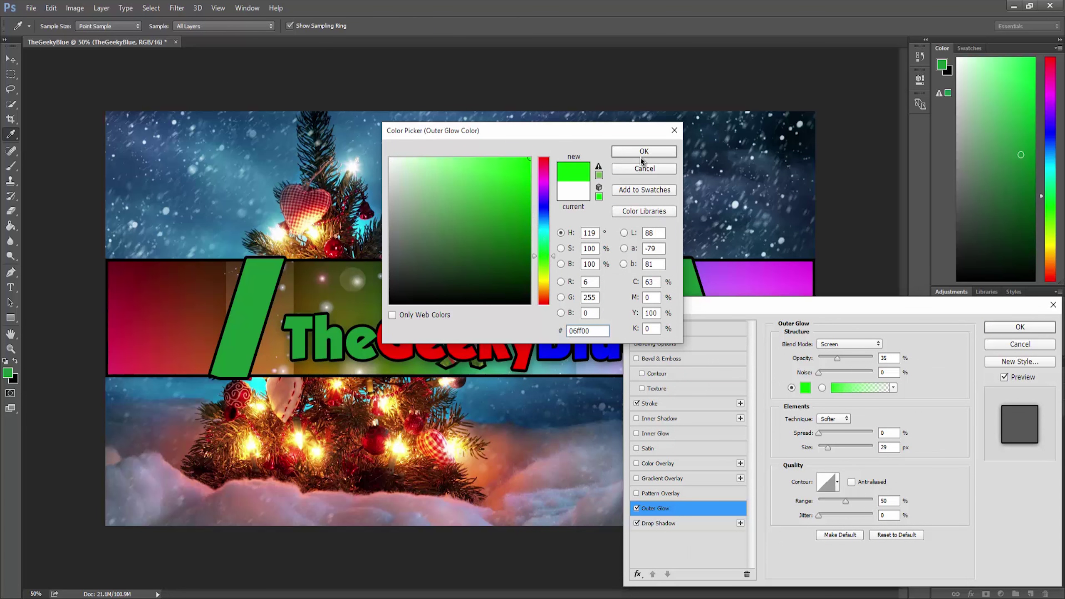
{"action": "left_click", "coordinate": [668, 136]}
{"action": "left_click_drag", "start_coordinate": [837, 360], "coordinate": [920, 379]}
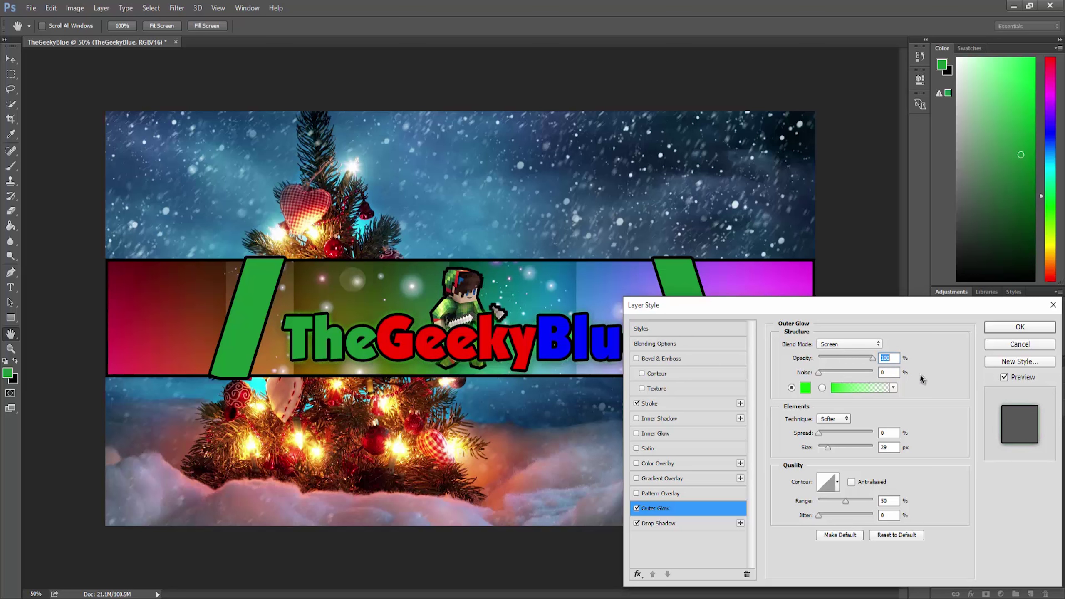
{"action": "left_click", "coordinate": [806, 388]}
{"action": "left_click_drag", "start_coordinate": [547, 252], "coordinate": [547, 280]}
{"action": "left_click", "coordinate": [644, 152]}
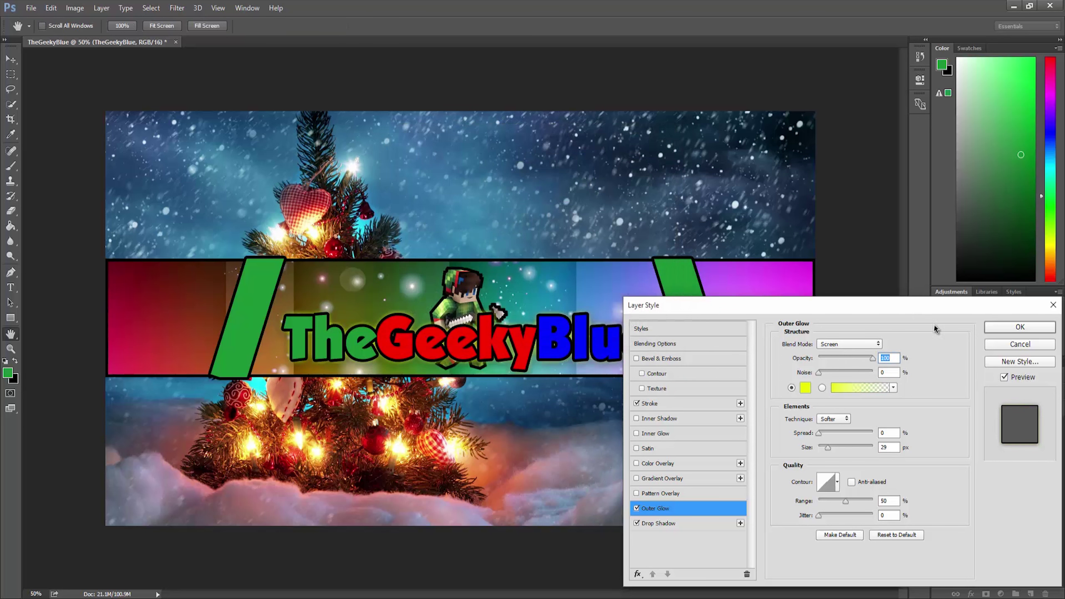
{"action": "left_click", "coordinate": [1020, 327]}
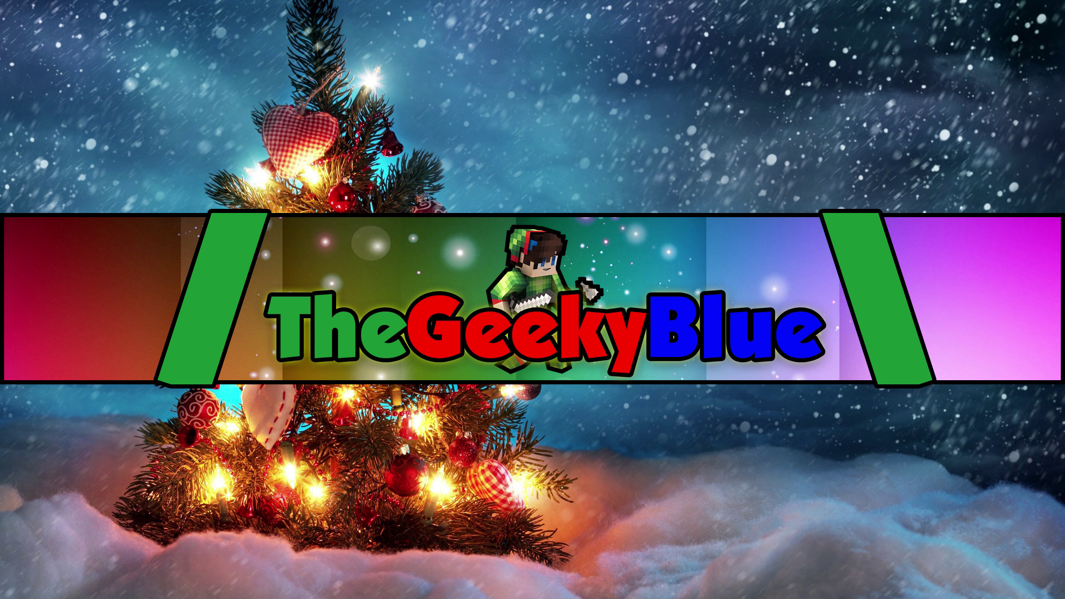